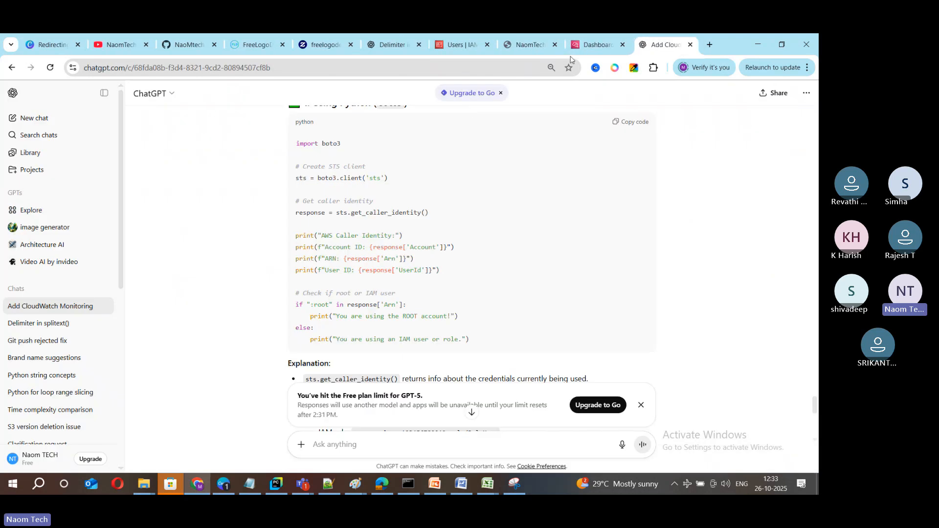
Search the AWS console for s3 and open the S3 service's bucket list
{"action": "left_click", "coordinate": [577, 45]}
{"action": "left_click", "coordinate": [112, 91]}
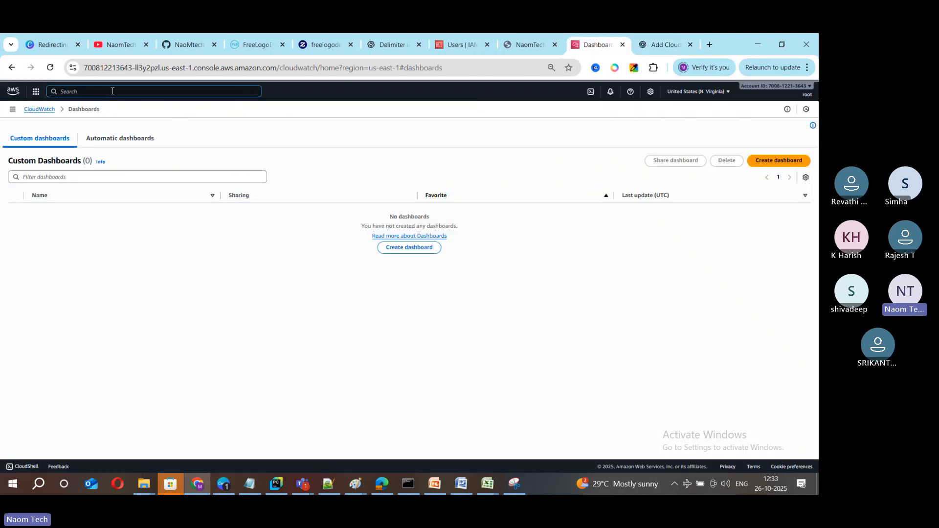
{"action": "type", "text": "s3"}
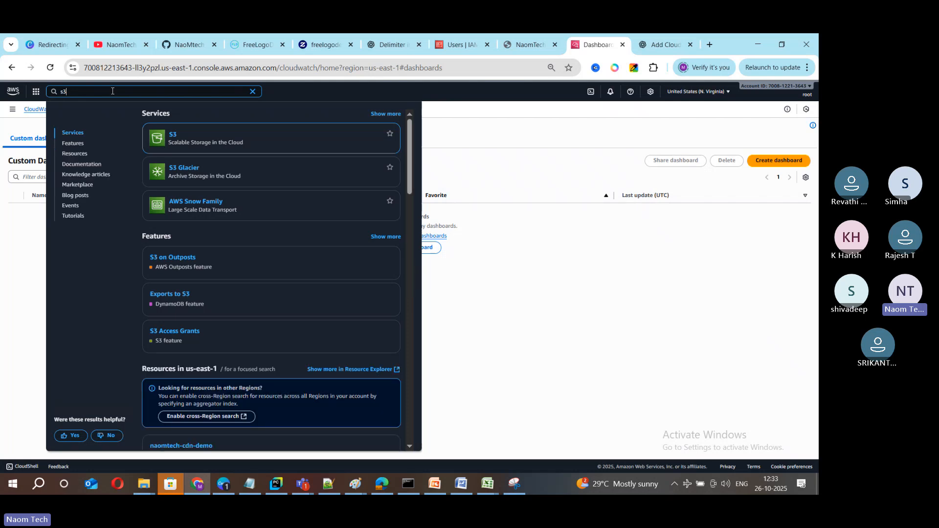
{"action": "left_click", "coordinate": [174, 137]}
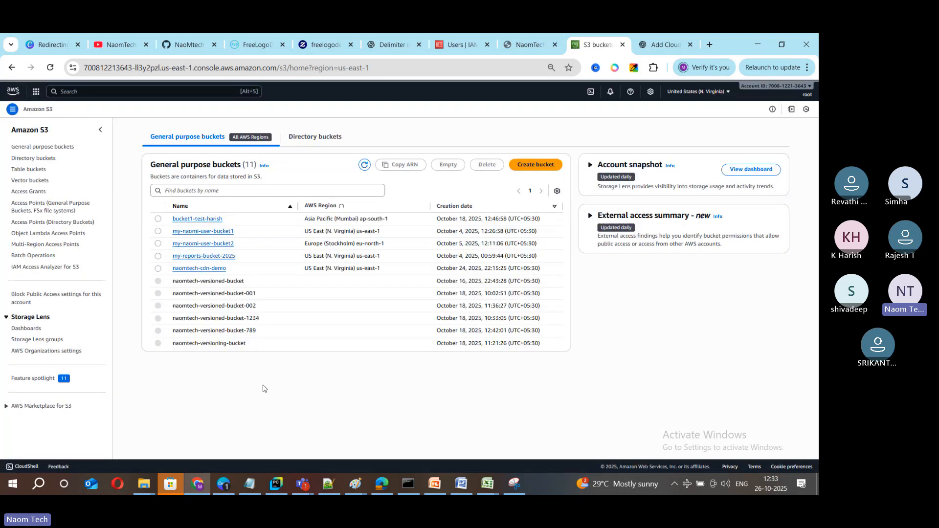
Switch to File Explorer and open the website folder inside DevOPS_aws
{"action": "mouse_move", "coordinate": [143, 483]}
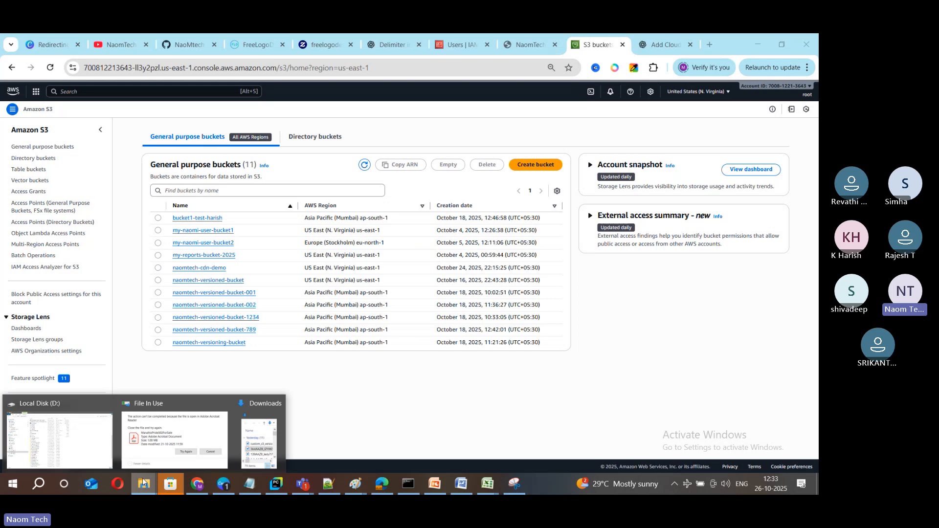
{"action": "left_click", "coordinate": [93, 457]}
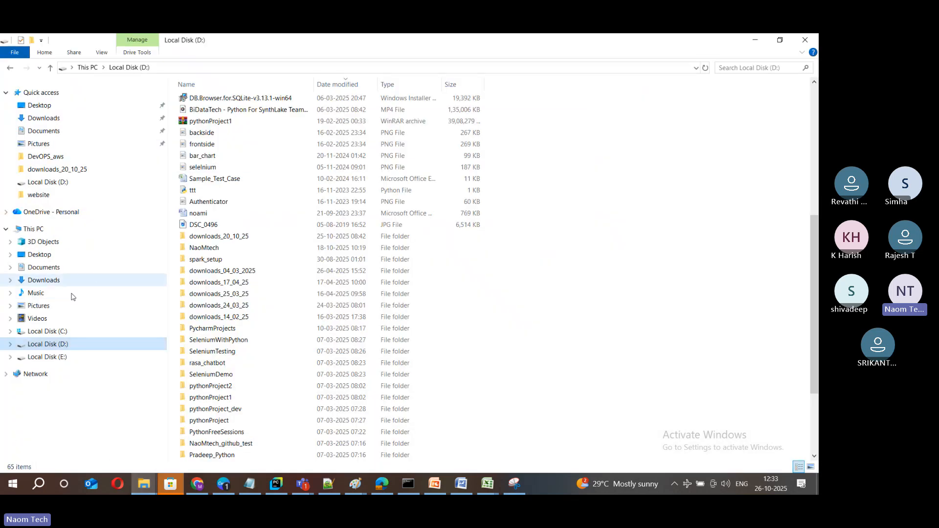
{"action": "left_click", "coordinate": [63, 350]}
{"action": "left_click", "coordinate": [50, 157]}
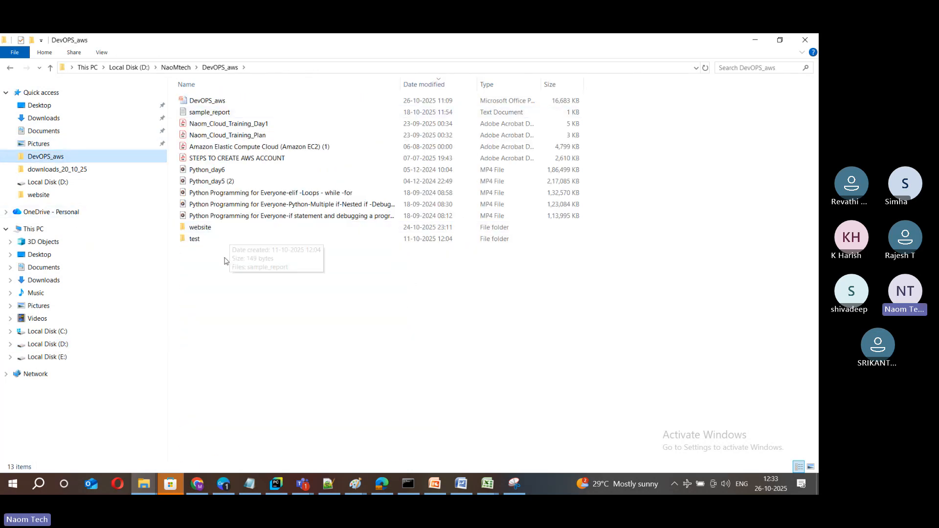
{"action": "left_click", "coordinate": [222, 229]}
{"action": "double_click", "coordinate": [223, 231]}
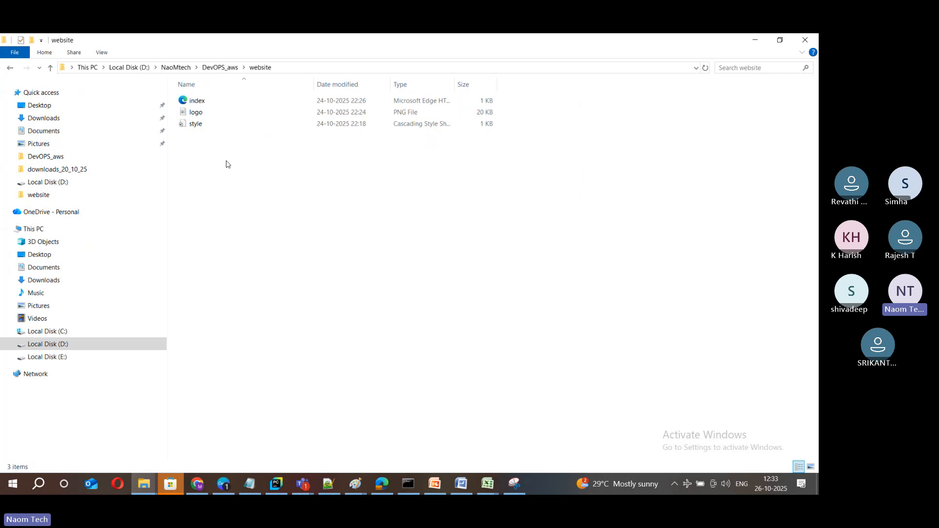
Copy the index, logo and style files together, and open the meeting chat in Microsoft Teams
{"action": "left_click", "coordinate": [217, 104]}
{"action": "key", "text": "shift+Down"}
{"action": "key", "text": "shift+Down"}
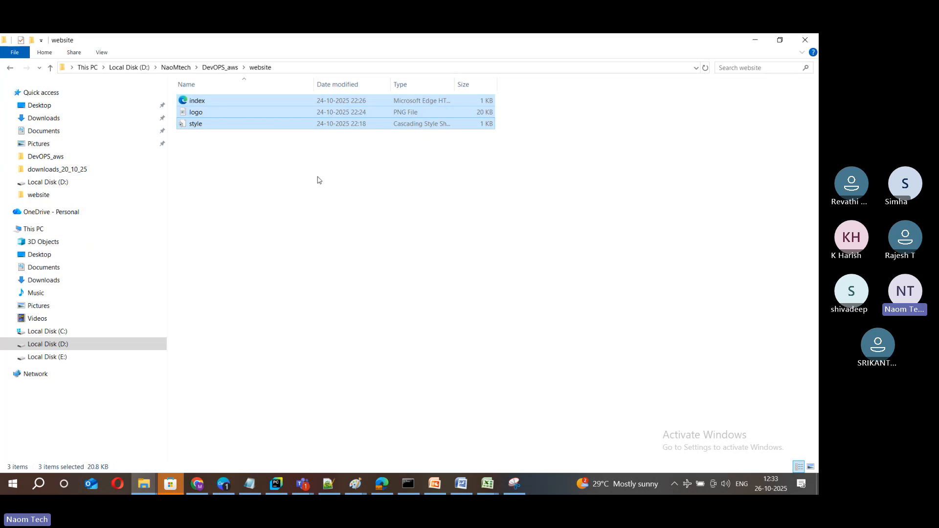
{"action": "left_click", "coordinate": [303, 484]}
{"action": "left_click", "coordinate": [299, 442]}
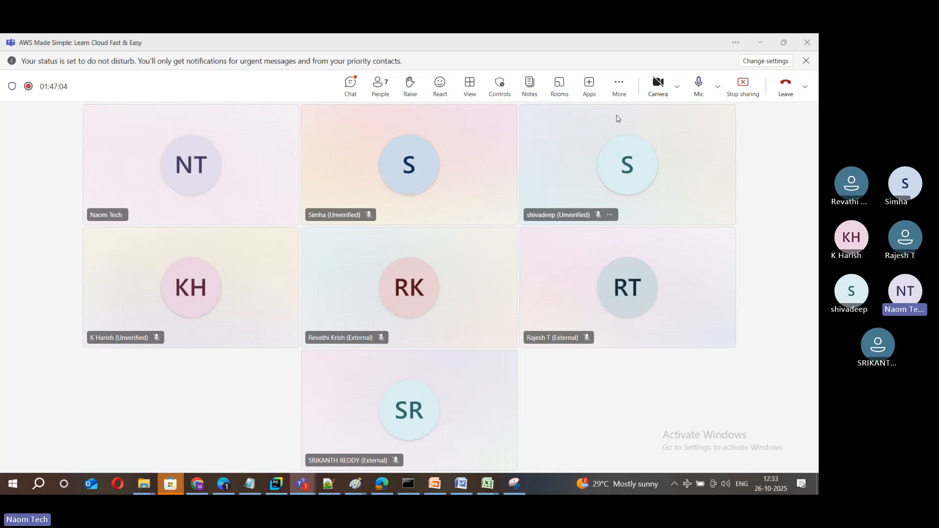
{"action": "left_click", "coordinate": [350, 84]}
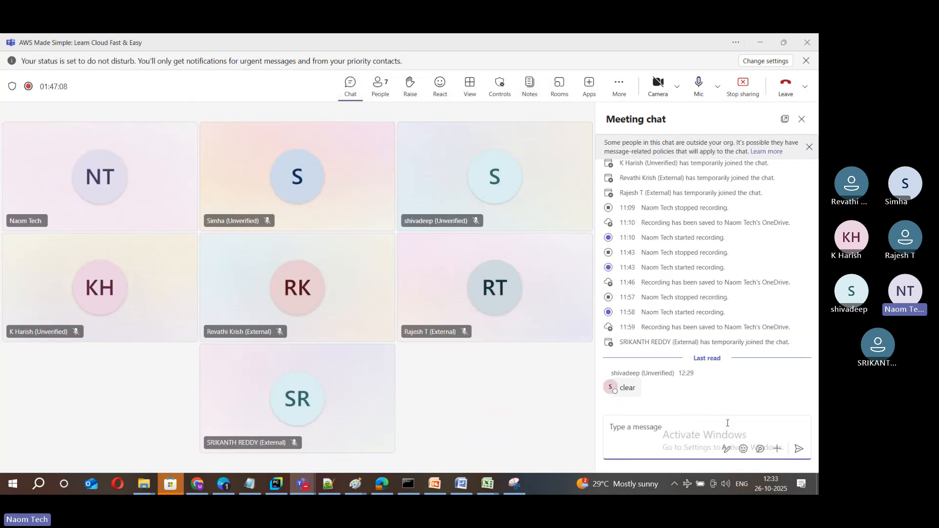
{"action": "left_click", "coordinate": [778, 449]}
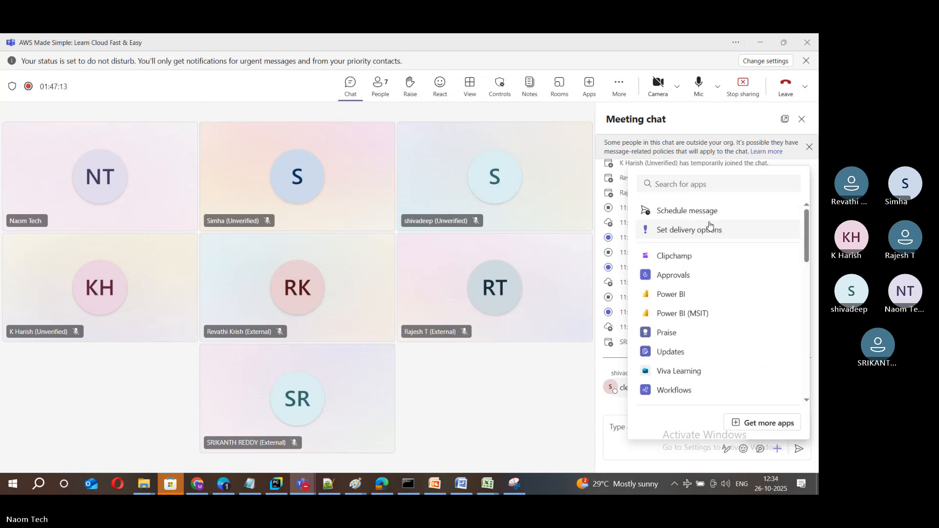
{"action": "scroll", "coordinate": [705, 341], "scroll_direction": "down", "scroll_amount": 5}
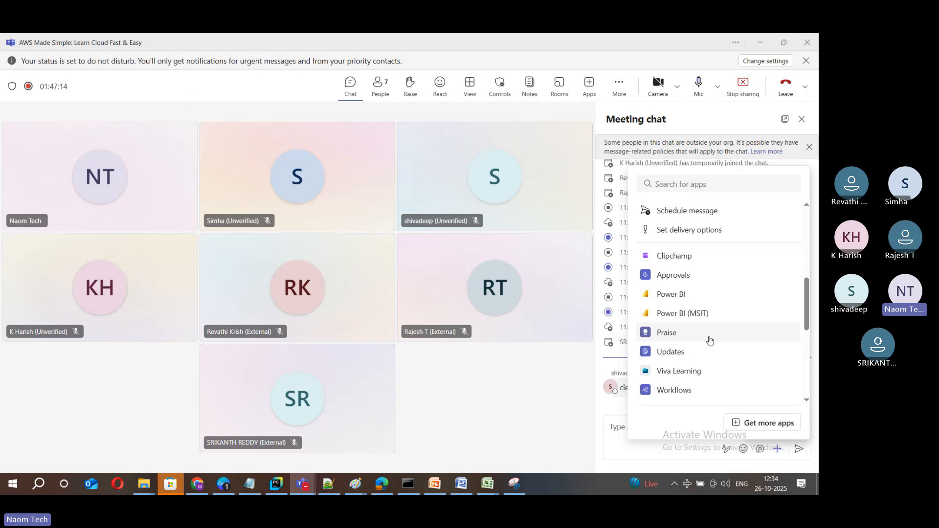
{"action": "scroll", "coordinate": [711, 345], "scroll_direction": "up", "scroll_amount": 1}
{"action": "scroll", "coordinate": [710, 345], "scroll_direction": "up", "scroll_amount": 5}
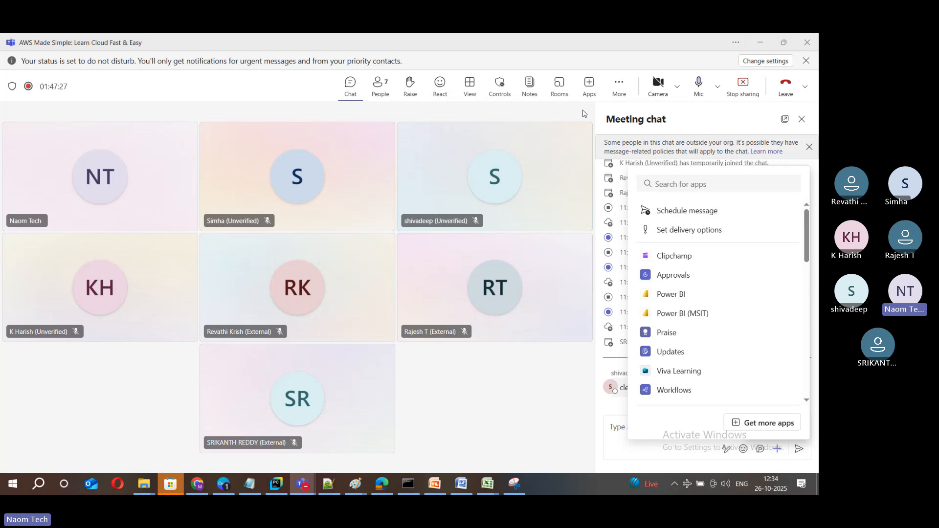
{"action": "left_click", "coordinate": [271, 81]}
Paste the copied website content into the meeting chat and send it
{"action": "left_click", "coordinate": [661, 421]}
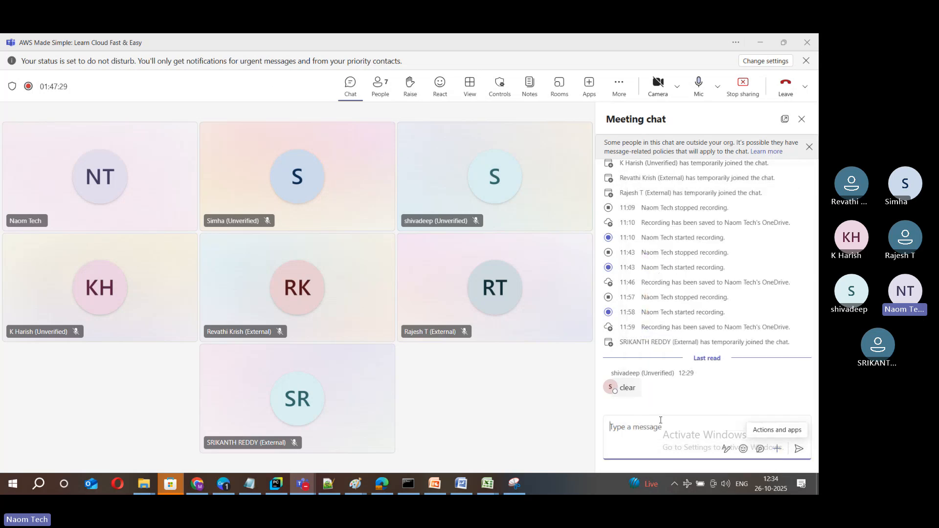
{"action": "key", "text": "ctrl+v"}
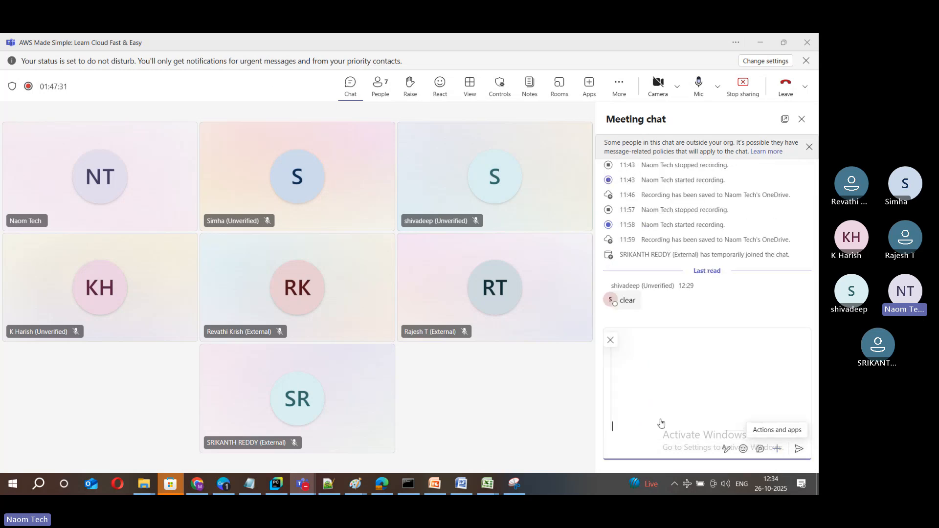
{"action": "left_click", "coordinate": [799, 449]}
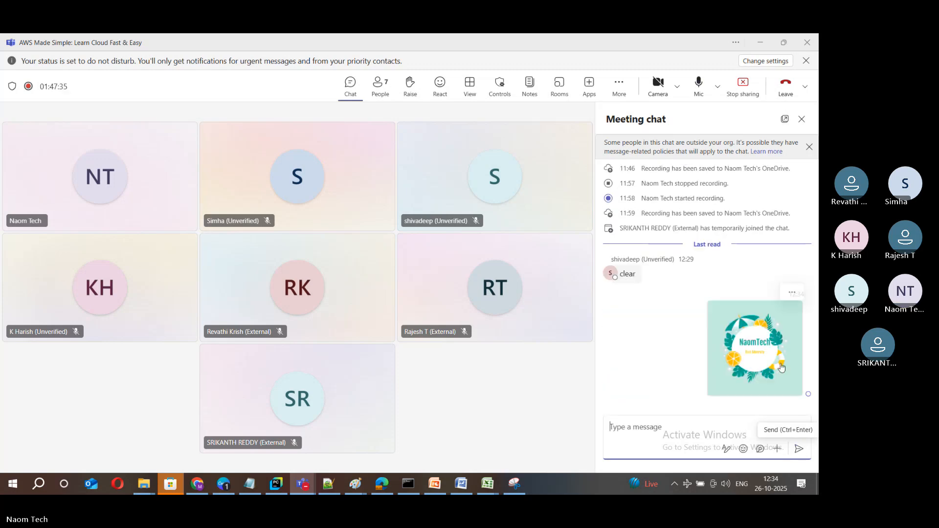
{"action": "key", "text": "alt+Tab"}
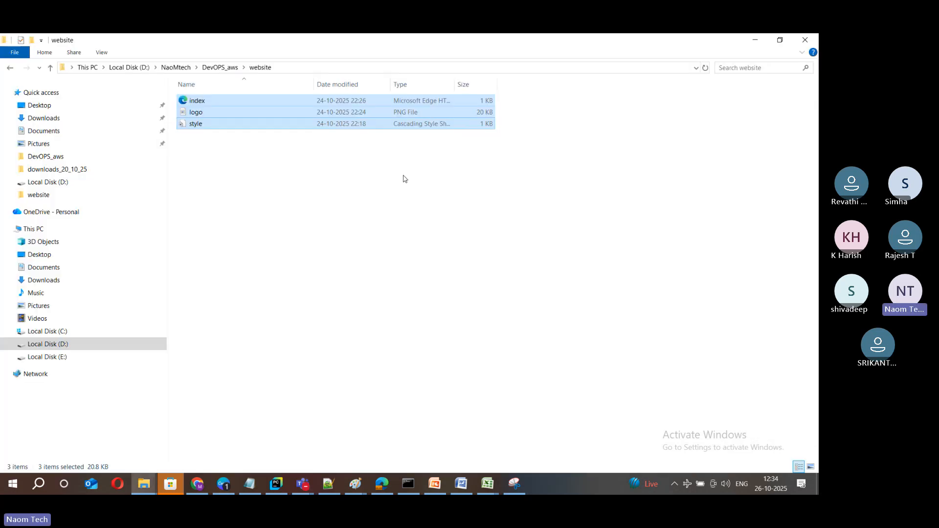
{"action": "left_click", "coordinate": [404, 179]}
{"action": "left_click", "coordinate": [253, 113]}
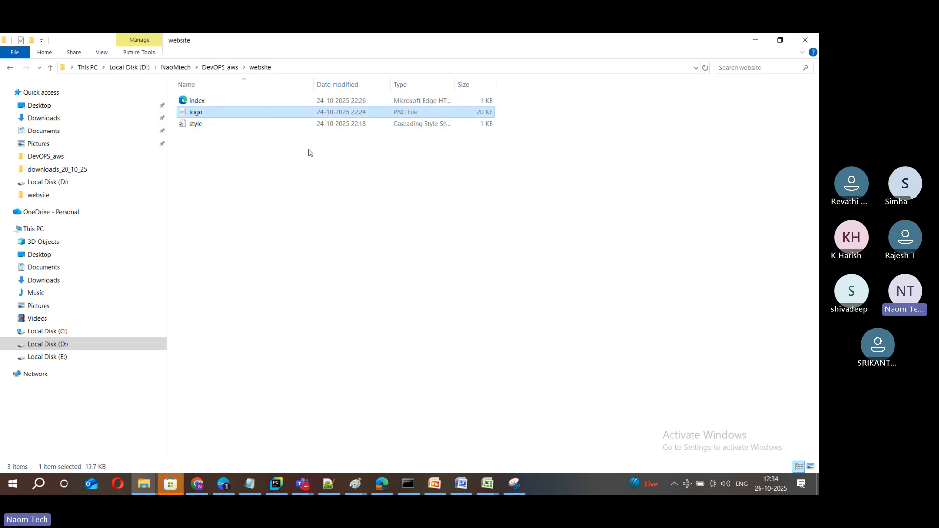
{"action": "left_click", "coordinate": [227, 127]}
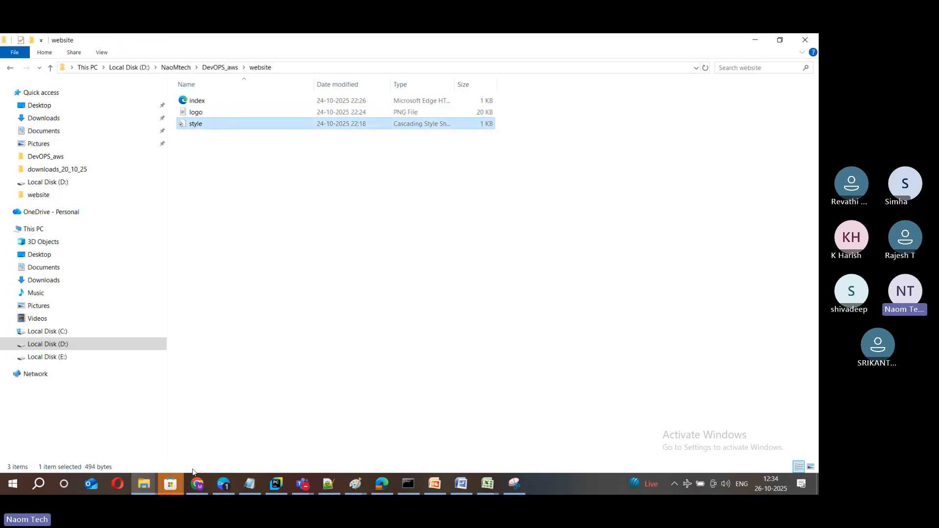
Switch to the browser and open the root of the NaoMtech_github repository on GitHub, showing its file list
{"action": "left_click", "coordinate": [198, 483]}
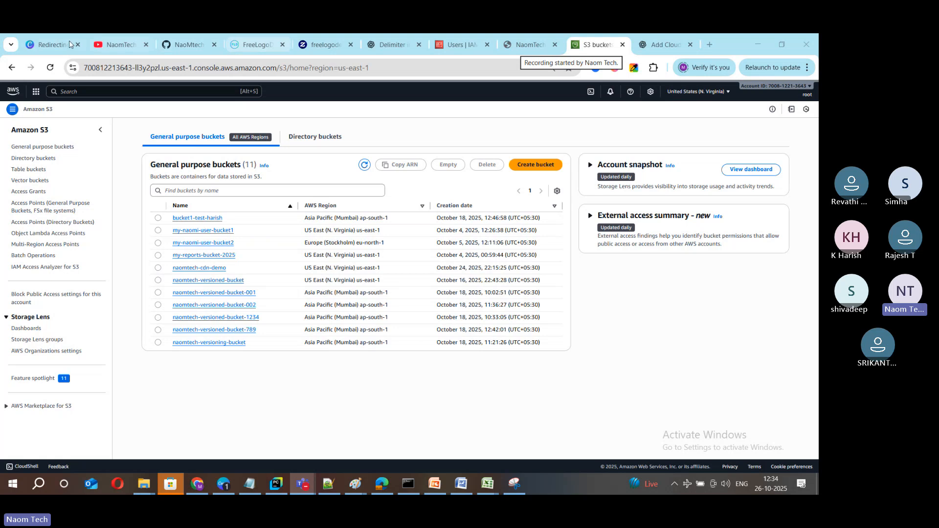
{"action": "left_click", "coordinate": [188, 44]}
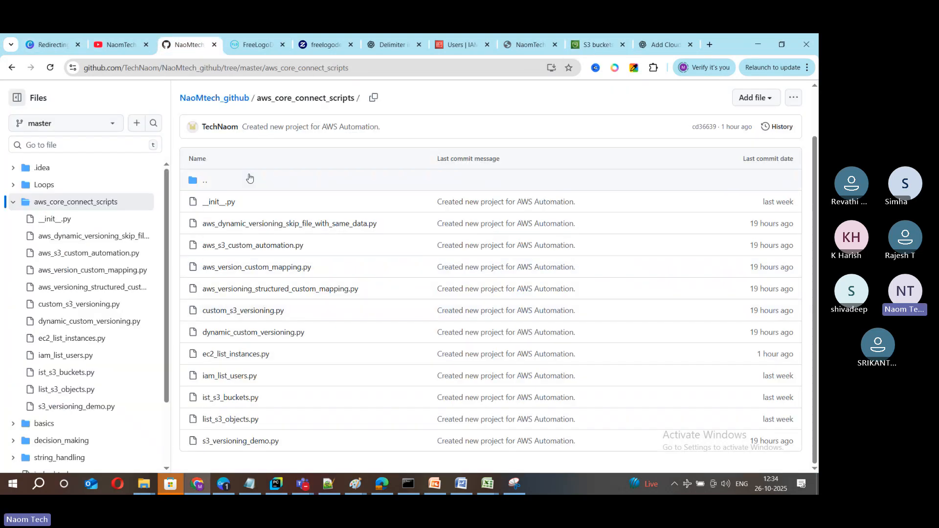
{"action": "left_click", "coordinate": [233, 99]}
{"action": "scroll", "coordinate": [175, 358], "scroll_direction": "down", "scroll_amount": 5}
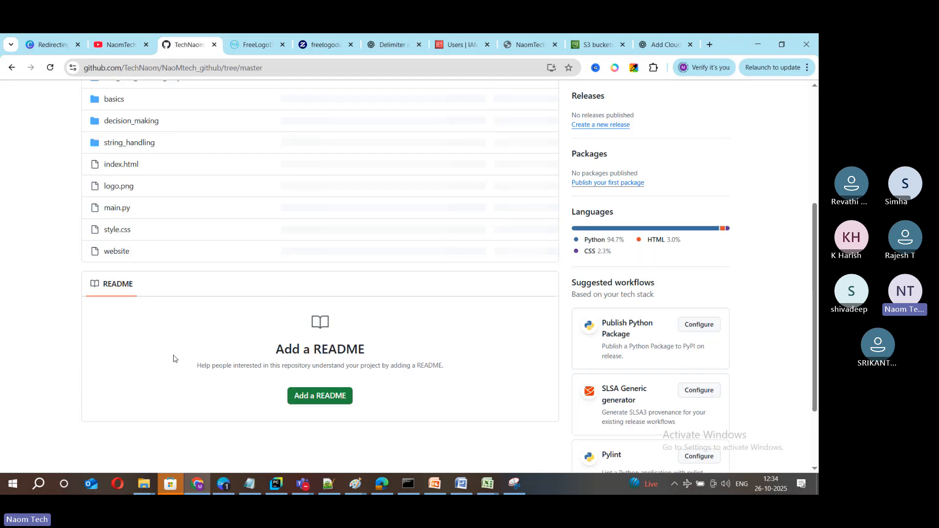
{"action": "scroll", "coordinate": [141, 344], "scroll_direction": "up", "scroll_amount": 3}
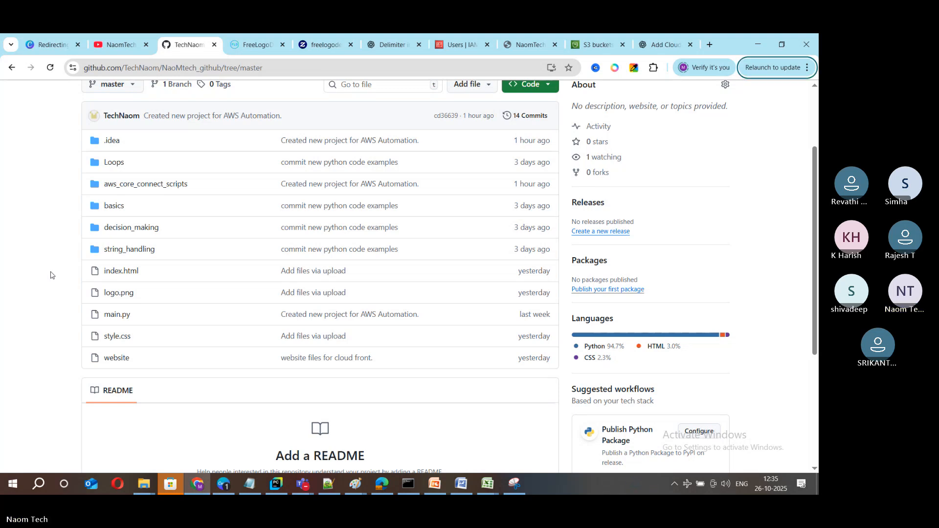
Copy the NaoMtech_github repository's master branch URL and send it in the Teams meeting chat
{"action": "left_click", "coordinate": [279, 73]}
{"action": "key", "text": "ctrl+c"}
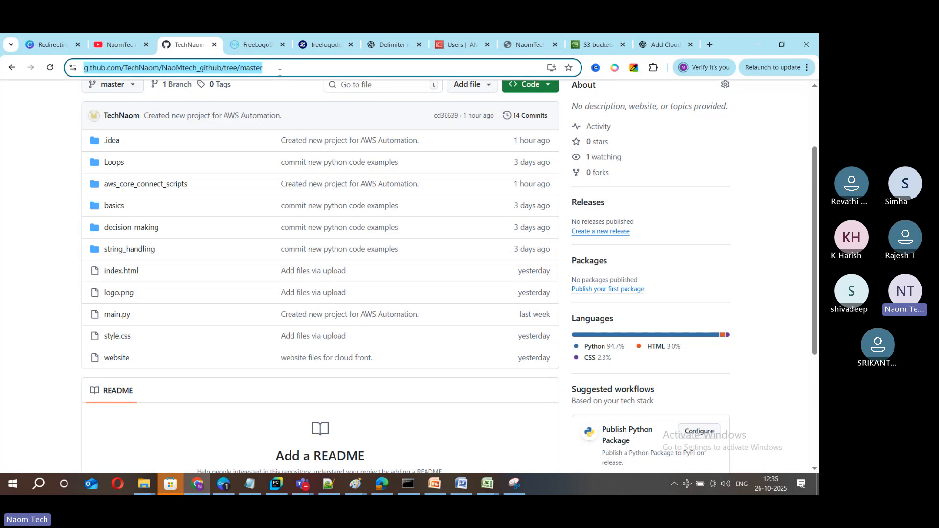
{"action": "left_click", "coordinate": [303, 484]}
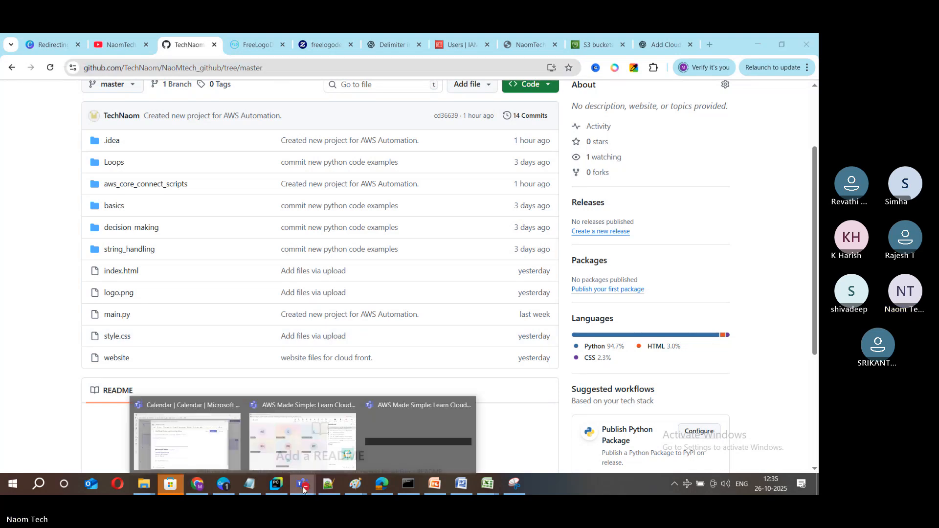
{"action": "left_click", "coordinate": [364, 441]}
{"action": "key", "text": "ctrl+v"}
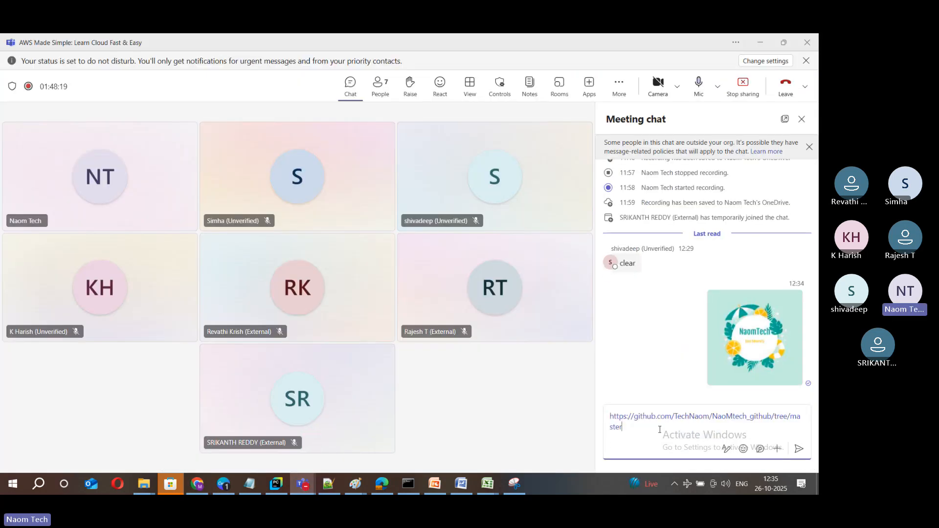
{"action": "left_click", "coordinate": [803, 450]}
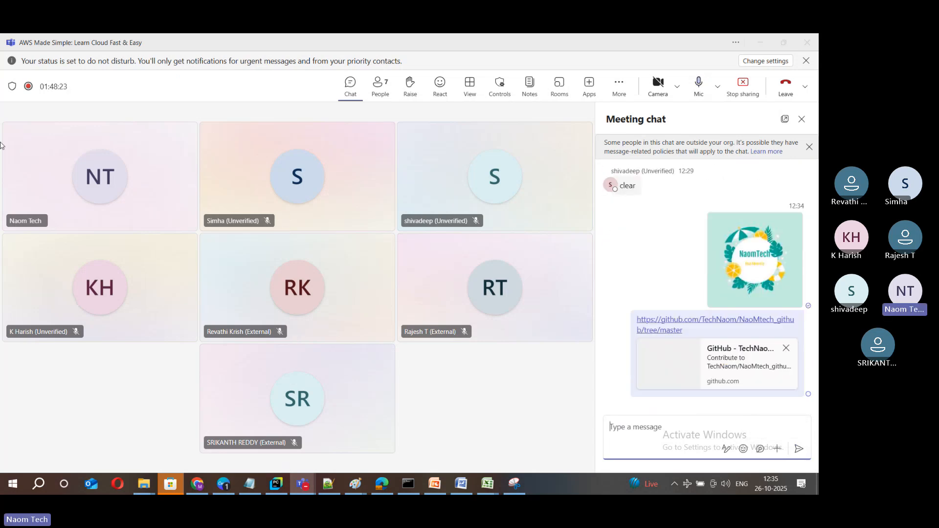
Return to the GitHub repository and examine index.html, logo.png and the style.css code
{"action": "key", "text": "alt+Tab"}
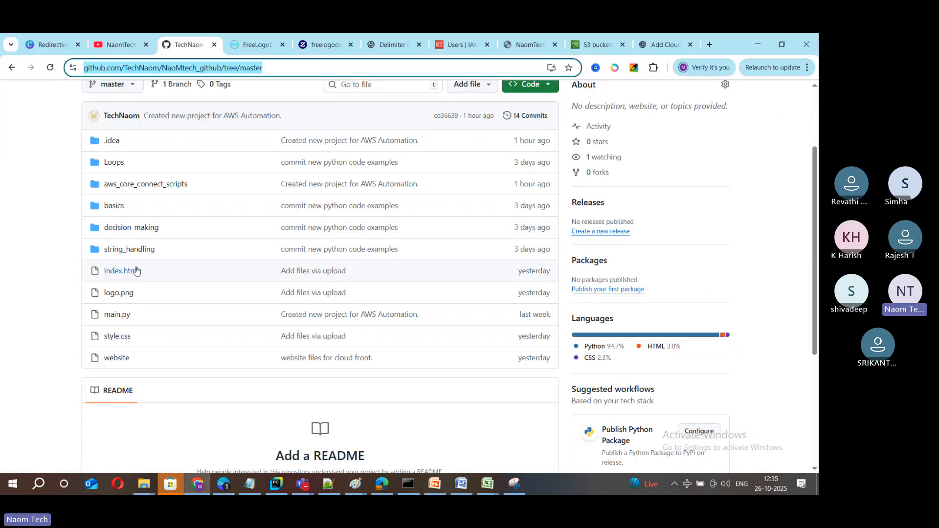
{"action": "left_click", "coordinate": [121, 271]}
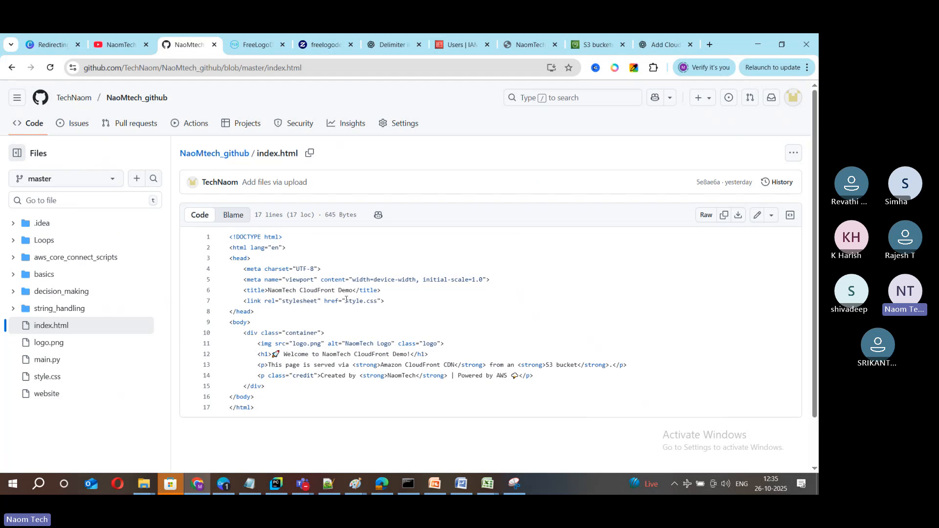
{"action": "left_click", "coordinate": [57, 345]}
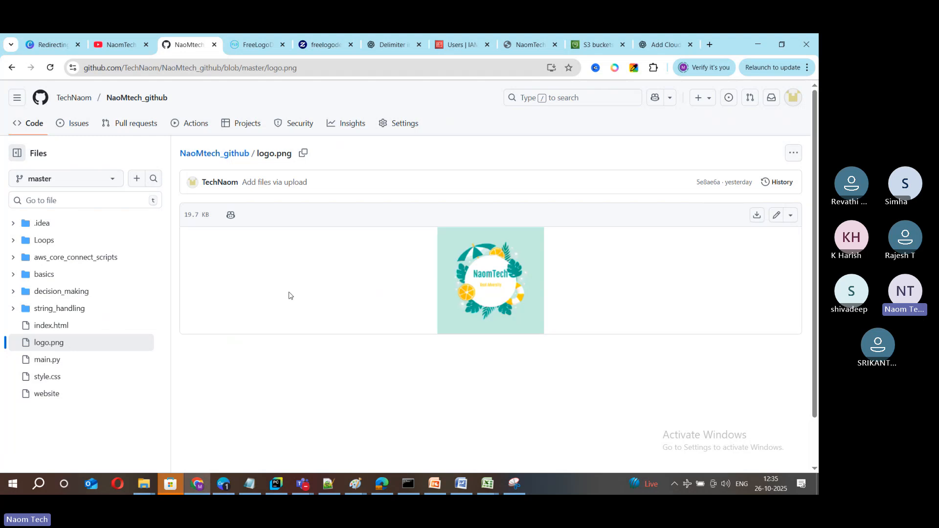
{"action": "left_click", "coordinate": [84, 378]}
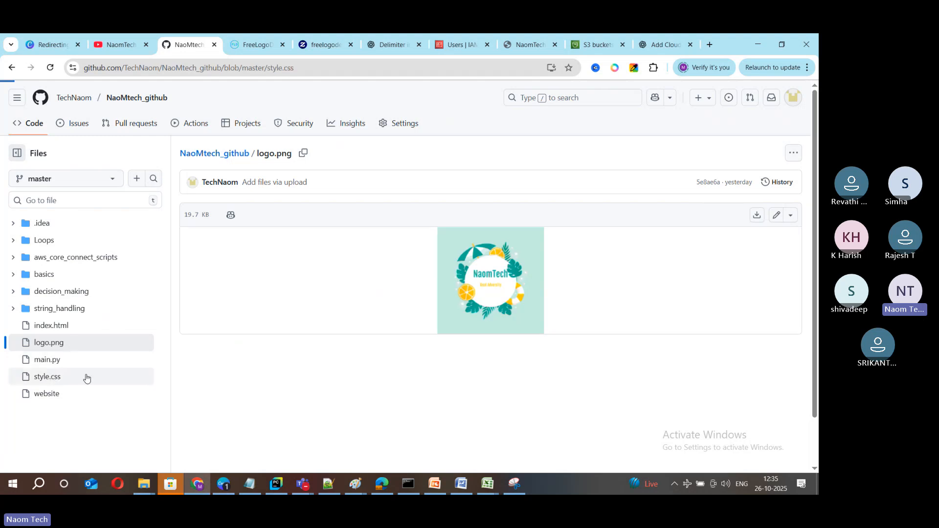
{"action": "scroll", "coordinate": [360, 326], "scroll_direction": "down", "scroll_amount": 3}
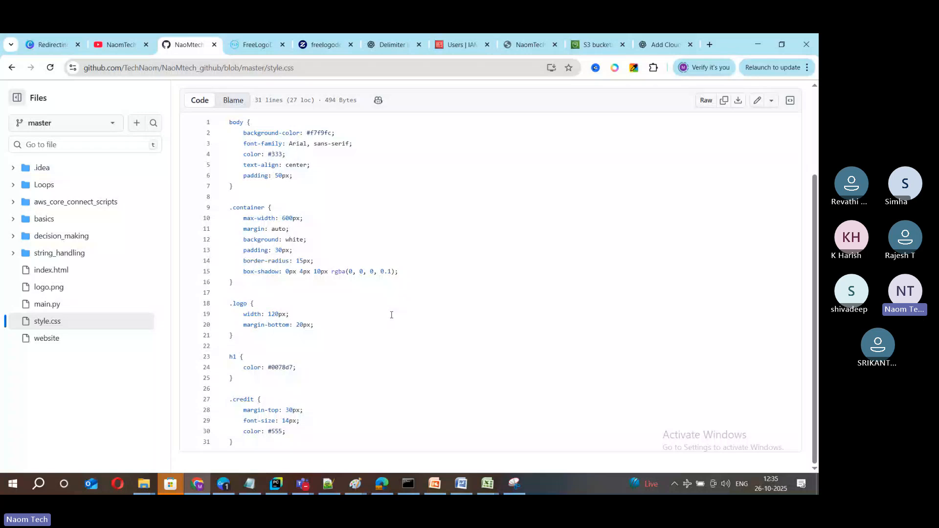
Return to the S3 general purpose buckets list in the AWS console
{"action": "key", "text": "alt+Tab"}
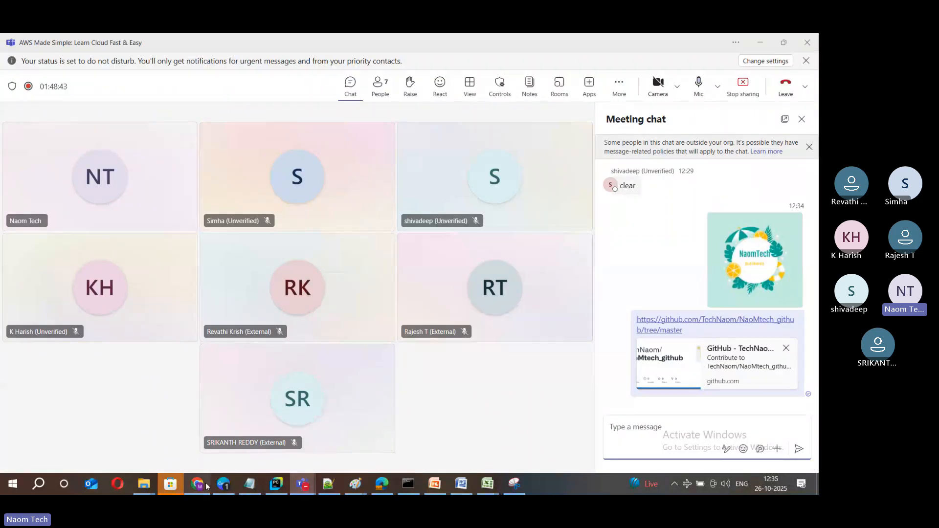
{"action": "left_click", "coordinate": [206, 487]}
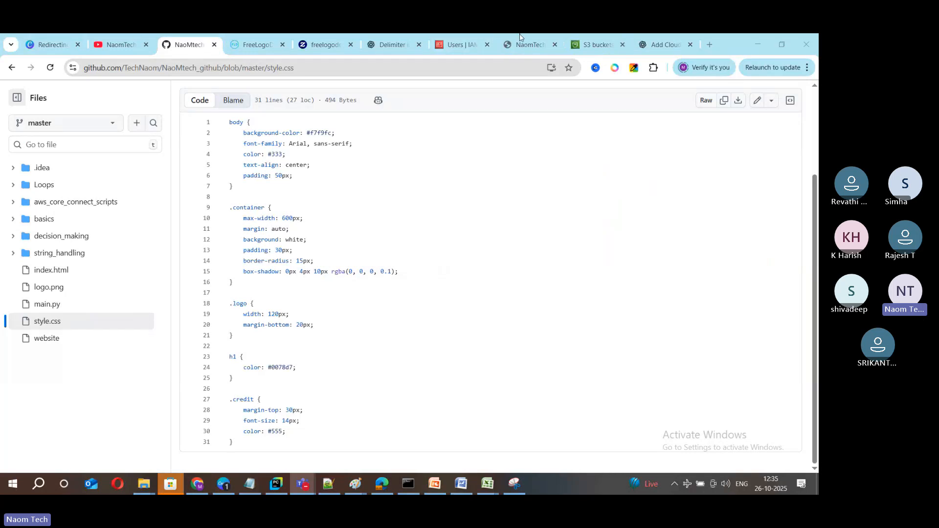
{"action": "left_click", "coordinate": [597, 44]}
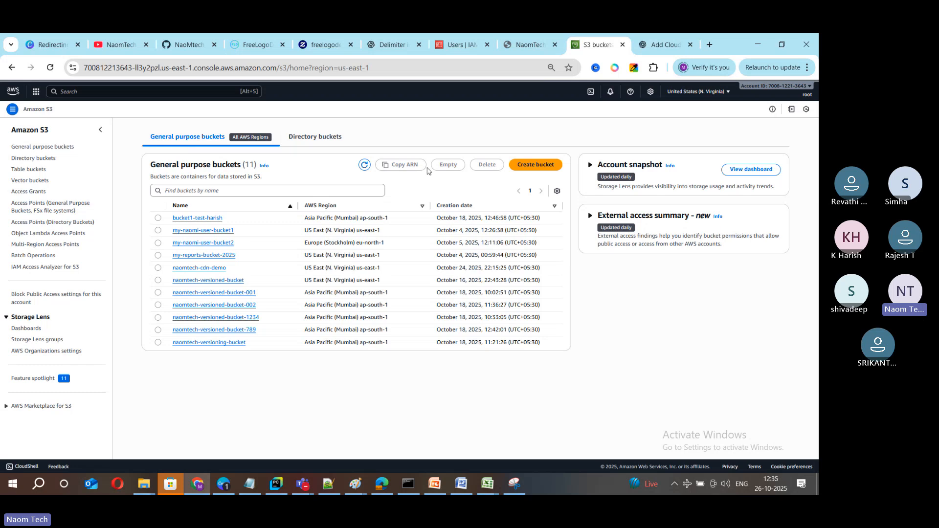
Start a new general purpose S3 bucket in us-east-1 and name it naomtech-cloudfront-demo
{"action": "left_click", "coordinate": [522, 165]}
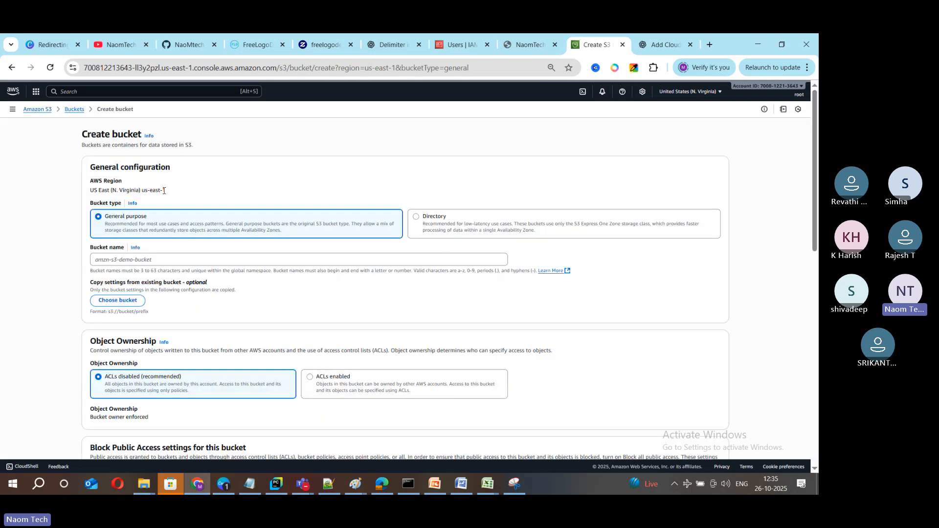
{"action": "scroll", "coordinate": [167, 196], "scroll_direction": "down", "scroll_amount": 3}
{"action": "scroll", "coordinate": [156, 225], "scroll_direction": "up", "scroll_amount": 3}
{"action": "left_click", "coordinate": [151, 259]}
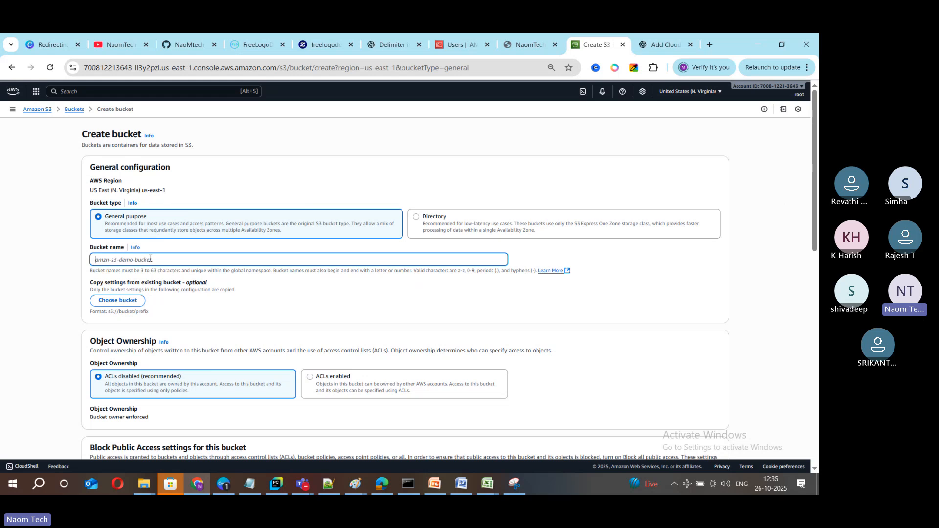
{"action": "type", "text": "naomtech-cloudfront-demo"}
Enable bucket versioning, keep the SSE-S3 default encryption, and create the bucket
{"action": "scroll", "coordinate": [213, 269], "scroll_direction": "down", "scroll_amount": 10}
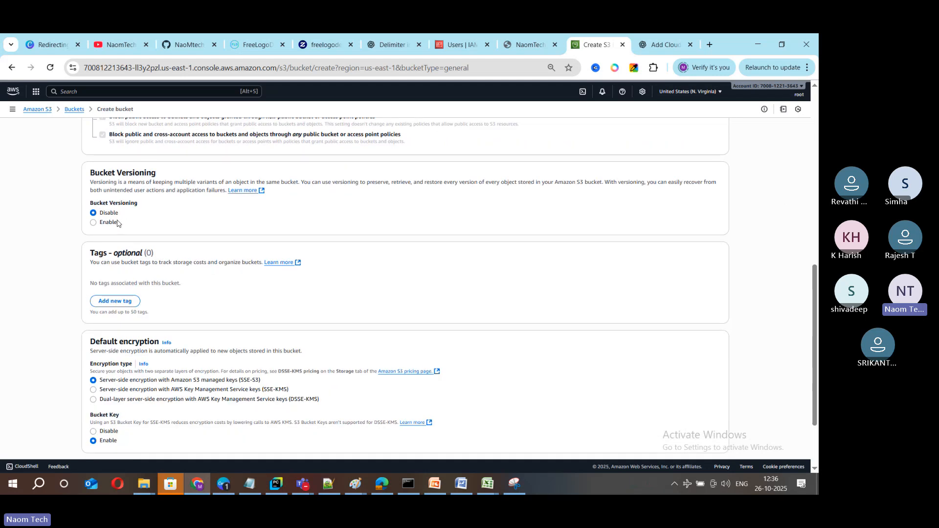
{"action": "left_click", "coordinate": [110, 222]}
{"action": "scroll", "coordinate": [309, 229], "scroll_direction": "down", "scroll_amount": 3}
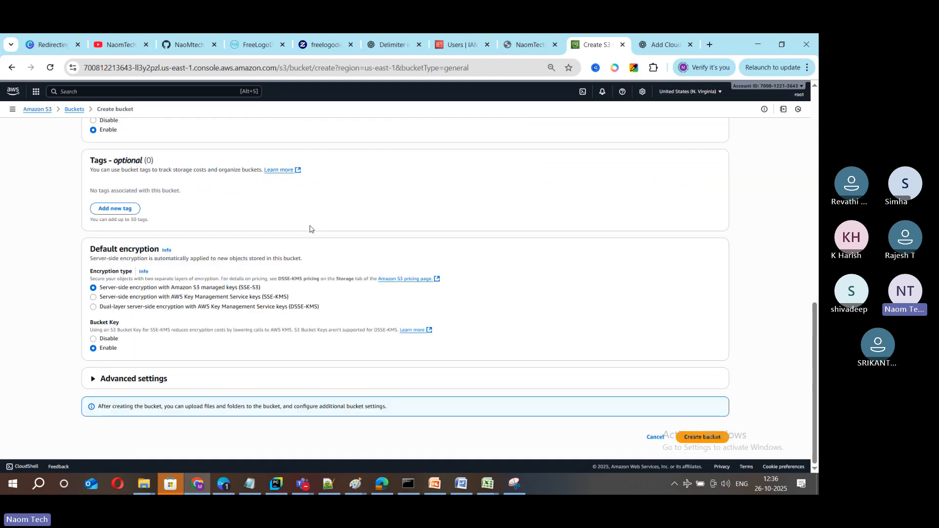
{"action": "scroll", "coordinate": [310, 227], "scroll_direction": "up", "scroll_amount": 2}
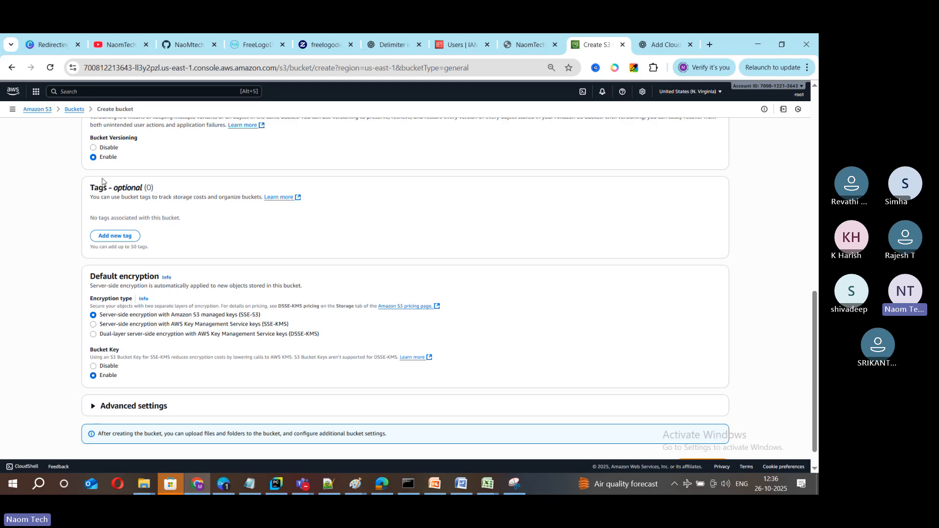
{"action": "scroll", "coordinate": [395, 266], "scroll_direction": "down", "scroll_amount": 2}
{"action": "left_click", "coordinate": [701, 437]}
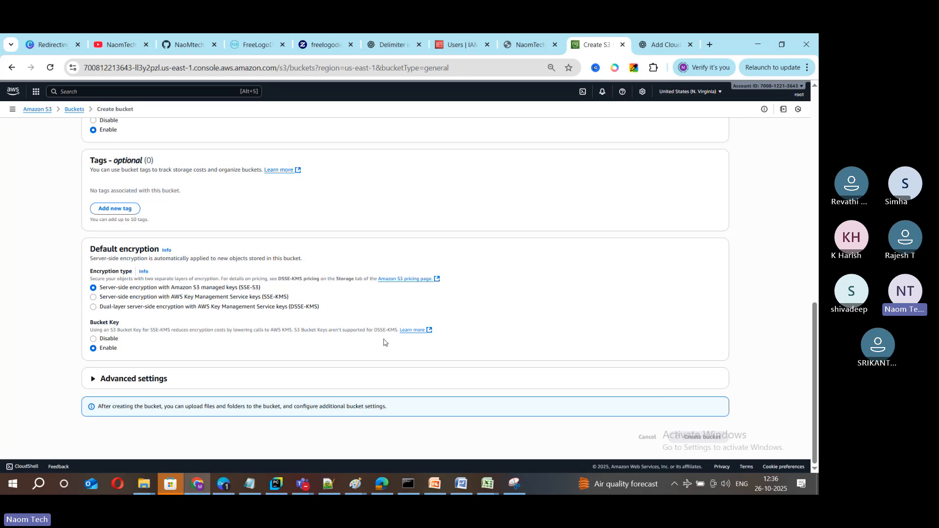
Switch to the PowerPoint presentation and review the bucket name and region instructions in Step 1 of the CloudFront setup
{"action": "left_click", "coordinate": [435, 485]}
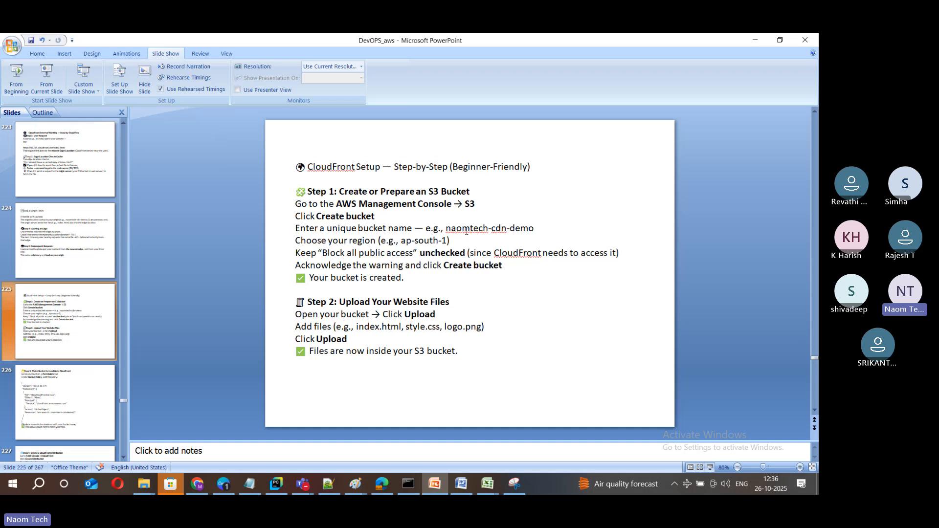
{"action": "left_click_drag", "start_coordinate": [469, 229], "coordinate": [515, 229]}
{"action": "left_click_drag", "start_coordinate": [381, 242], "coordinate": [416, 240]}
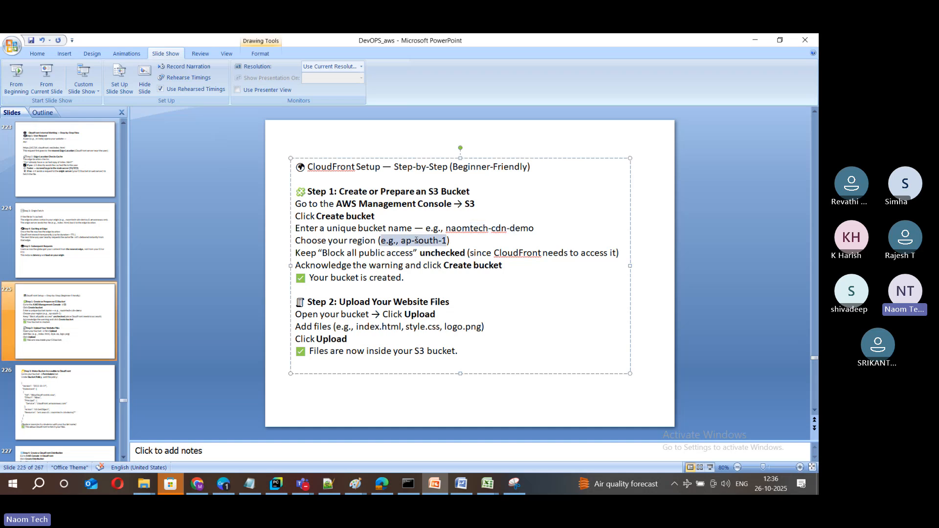
Return to the S3 console in the browser, reload the bucket list and open naomtech-cloudfront-demo
{"action": "left_click", "coordinate": [197, 485]}
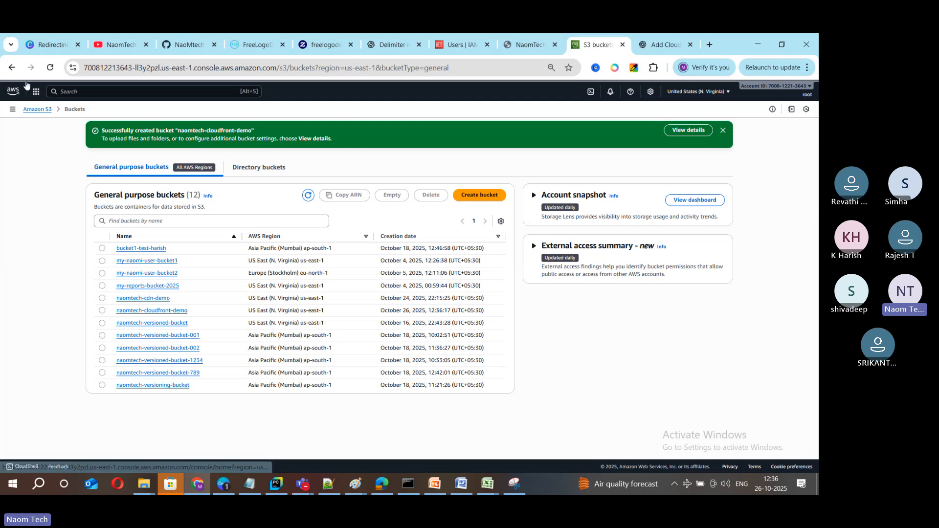
{"action": "left_click", "coordinate": [50, 69]}
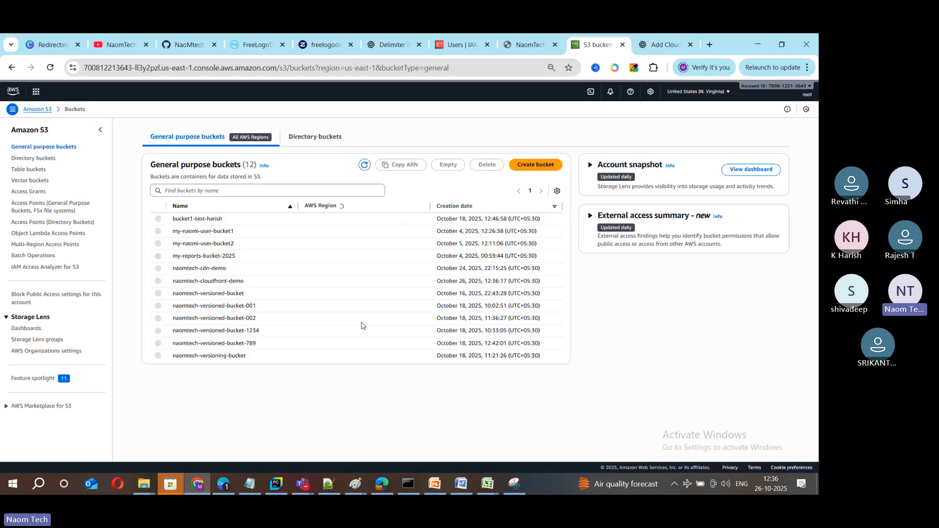
{"action": "left_click", "coordinate": [233, 280]}
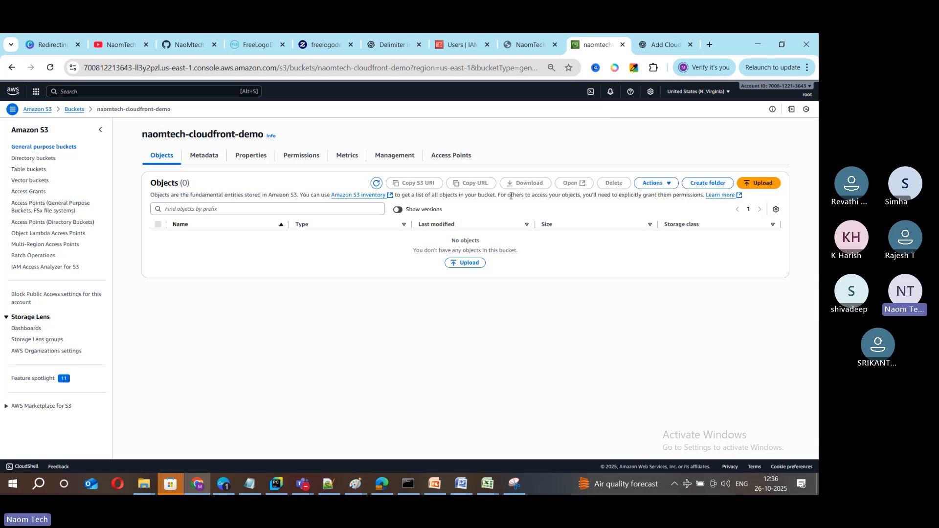
Switch to PowerPoint and review the slide's Step 1 bucket creation and Step 2 website file upload instructions
{"action": "key", "text": "alt+Tab"}
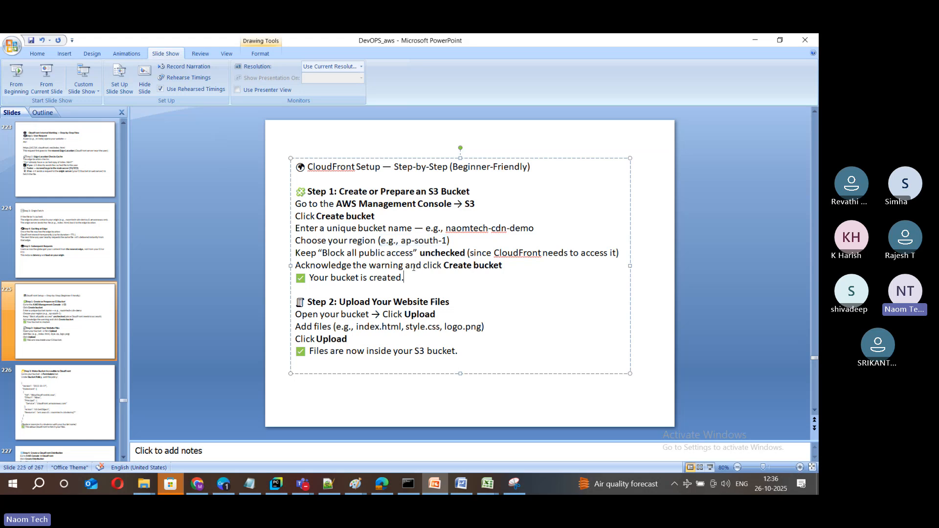
{"action": "left_click_drag", "start_coordinate": [308, 192], "coordinate": [378, 240]}
{"action": "left_click", "coordinate": [480, 309]}
{"action": "left_click_drag", "start_coordinate": [340, 302], "coordinate": [395, 368]}
{"action": "left_click", "coordinate": [544, 380]}
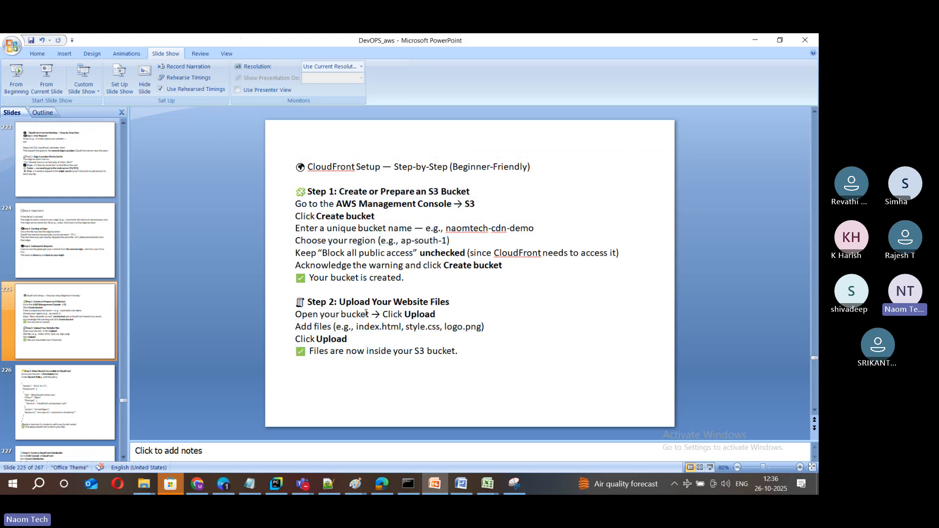
{"action": "left_click_drag", "start_coordinate": [372, 303], "coordinate": [425, 304]}
{"action": "left_click", "coordinate": [472, 299]}
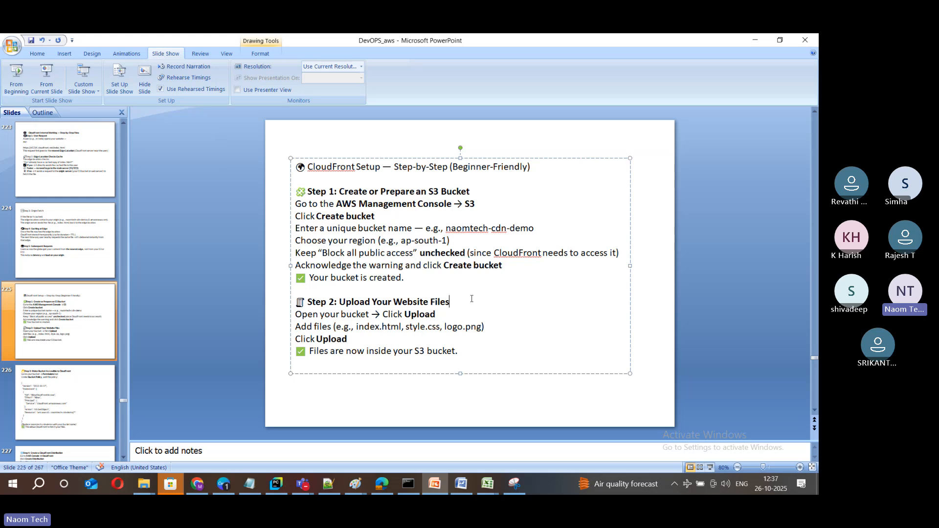
Go back to the S3 console, reopen naomtech-cloudfront-demo from the bucket list and open its upload page
{"action": "key", "text": "alt+Tab"}
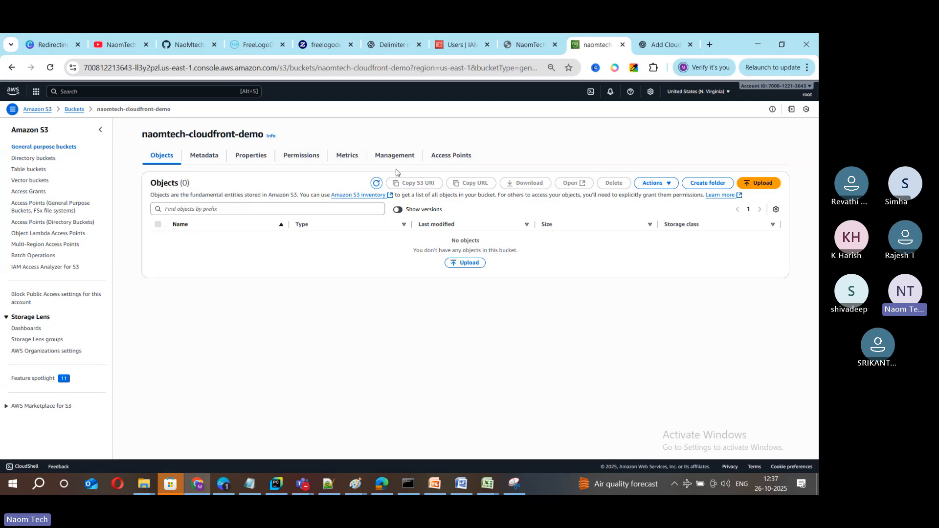
{"action": "left_click", "coordinate": [74, 109]}
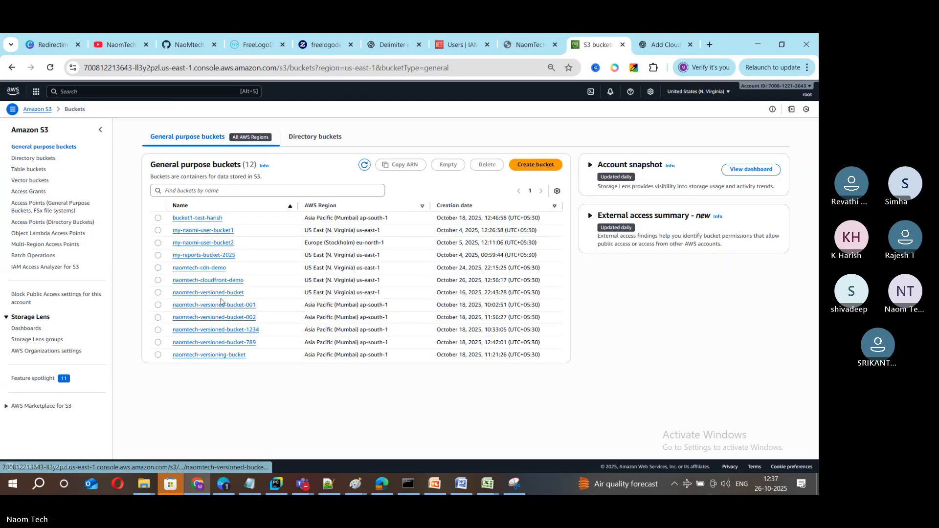
{"action": "left_click", "coordinate": [208, 280]}
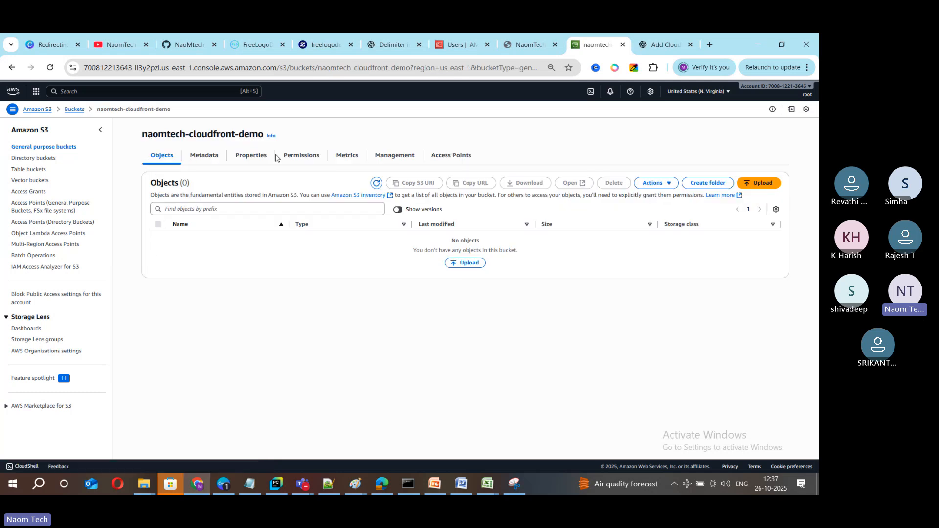
{"action": "left_click", "coordinate": [477, 264]}
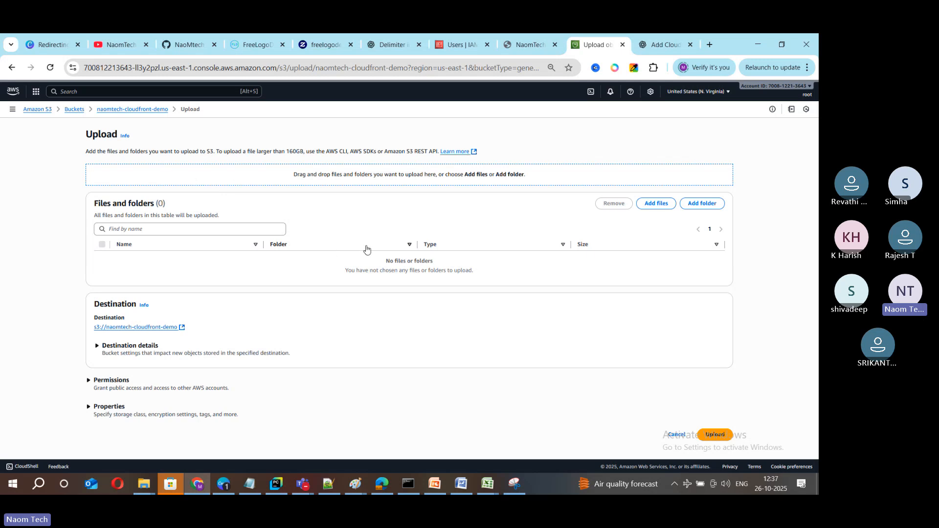
Add the index, logo and style files from the DevOPS_aws website folder to the upload list
{"action": "left_click", "coordinate": [663, 206]}
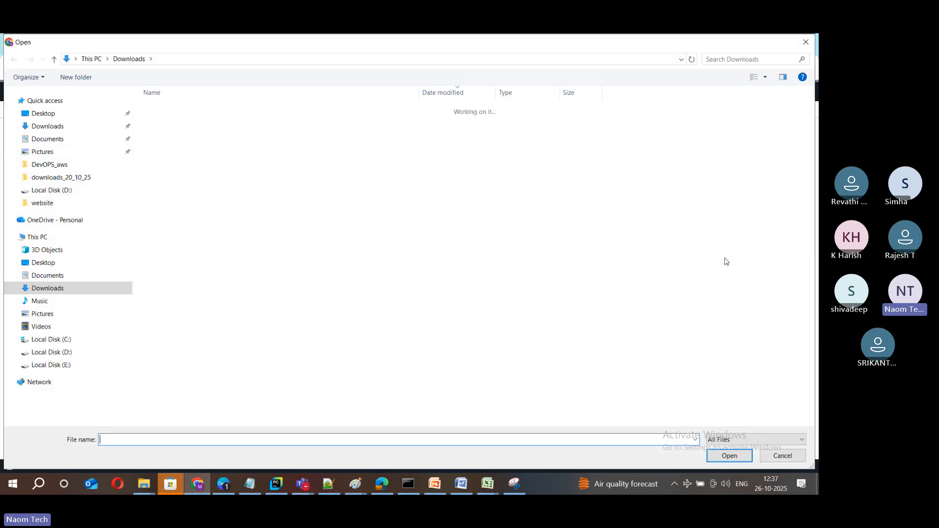
{"action": "left_click", "coordinate": [49, 164]}
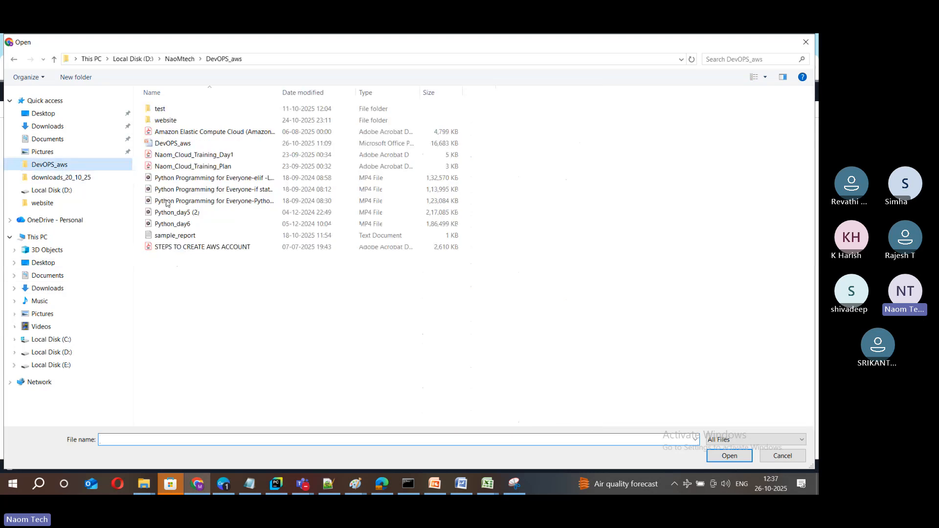
{"action": "double_click", "coordinate": [220, 121]}
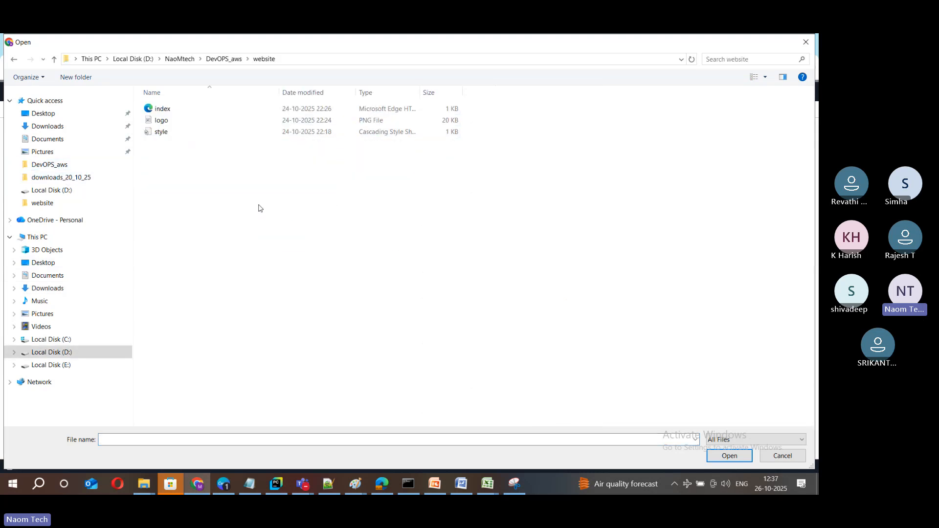
{"action": "left_click", "coordinate": [175, 109]}
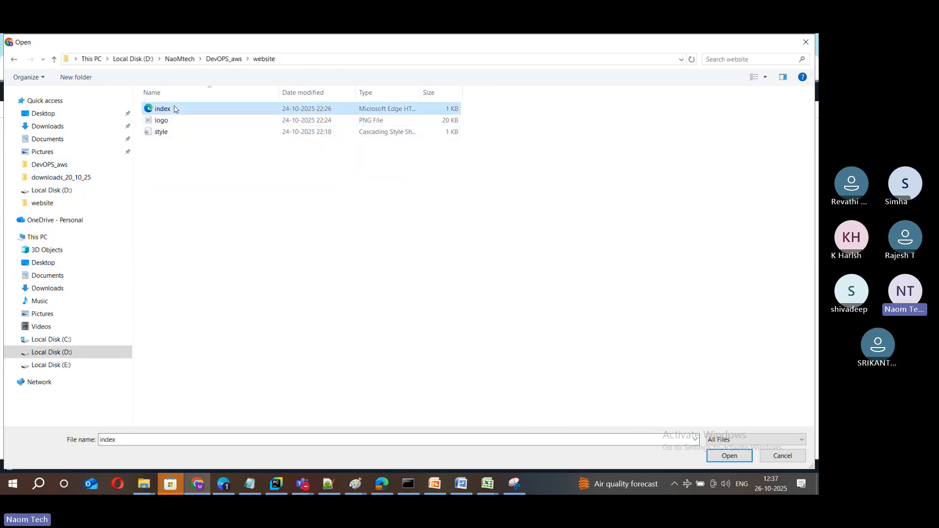
{"action": "key", "text": "ctrl+a"}
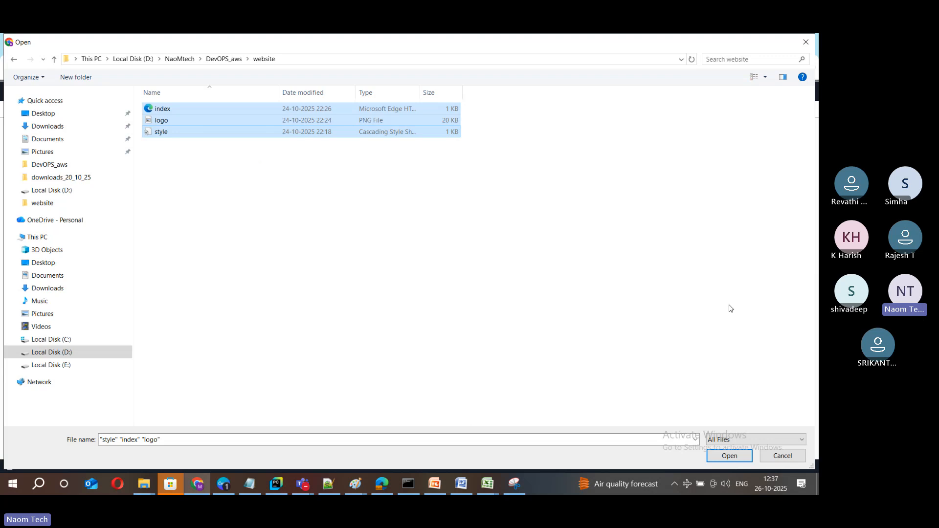
{"action": "left_click", "coordinate": [729, 455]}
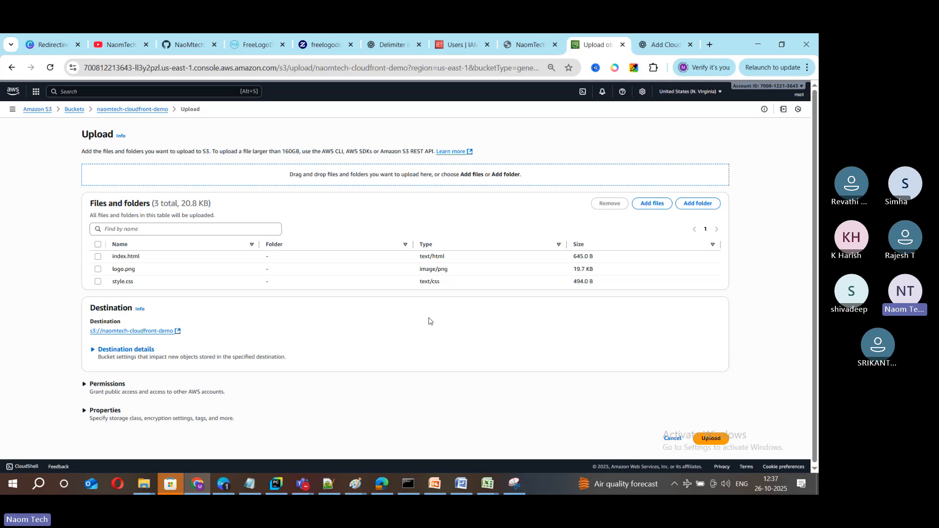
Select index.html, logo.png and style.css in the upload list and upload the files to the bucket
{"action": "left_click", "coordinate": [98, 257]}
{"action": "left_click", "coordinate": [97, 269]}
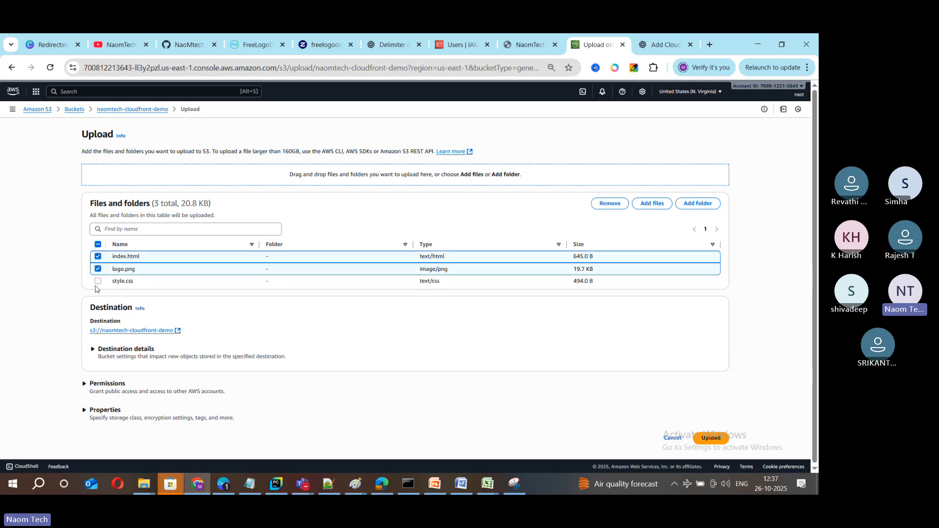
{"action": "left_click", "coordinate": [98, 281]}
{"action": "left_click", "coordinate": [723, 437]}
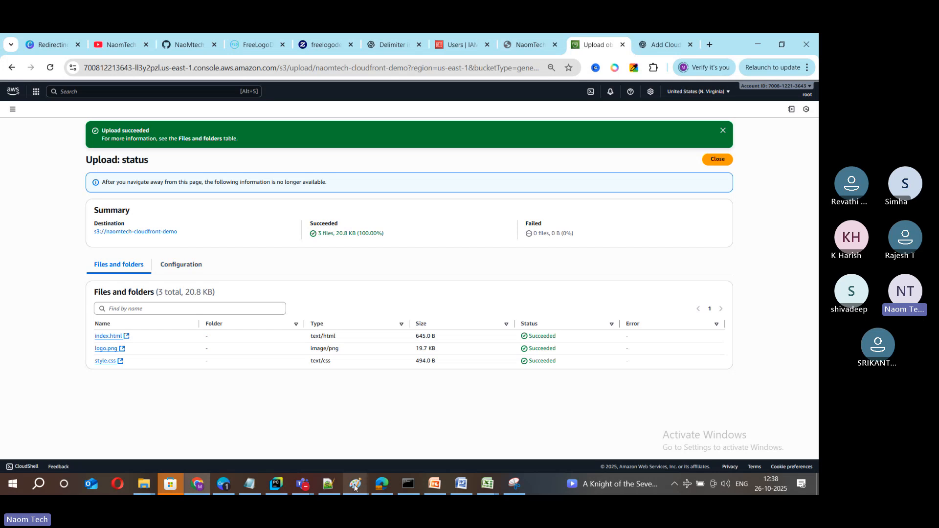
Switch to PowerPoint and review Step 2 on uploading website files, undoing the accidental centering of its text
{"action": "left_click", "coordinate": [435, 484]}
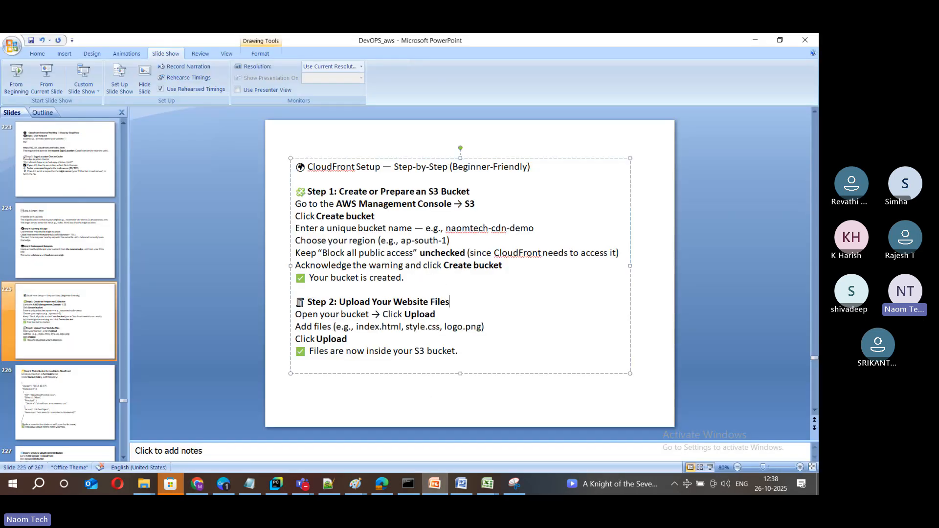
{"action": "left_click_drag", "start_coordinate": [296, 302], "coordinate": [468, 351]}
{"action": "key", "text": "ctrl+e"}
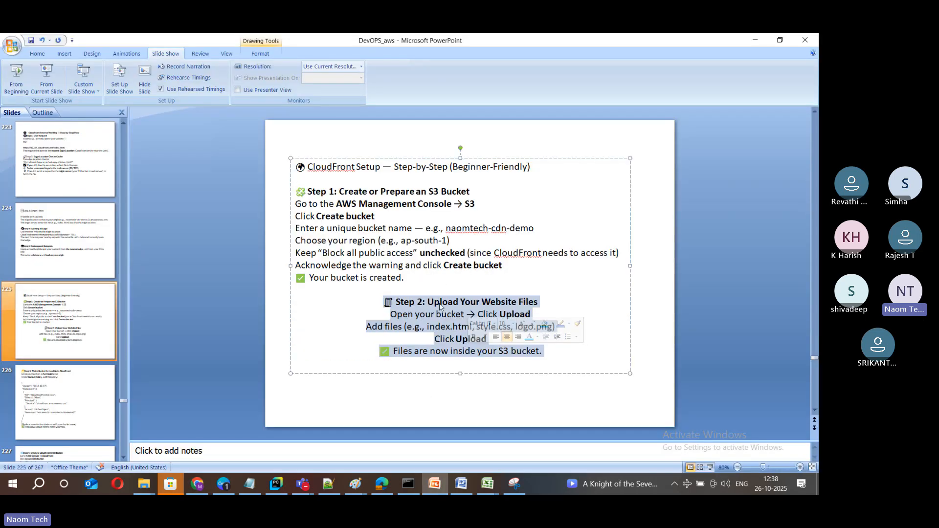
{"action": "key", "text": "ctrl+z"}
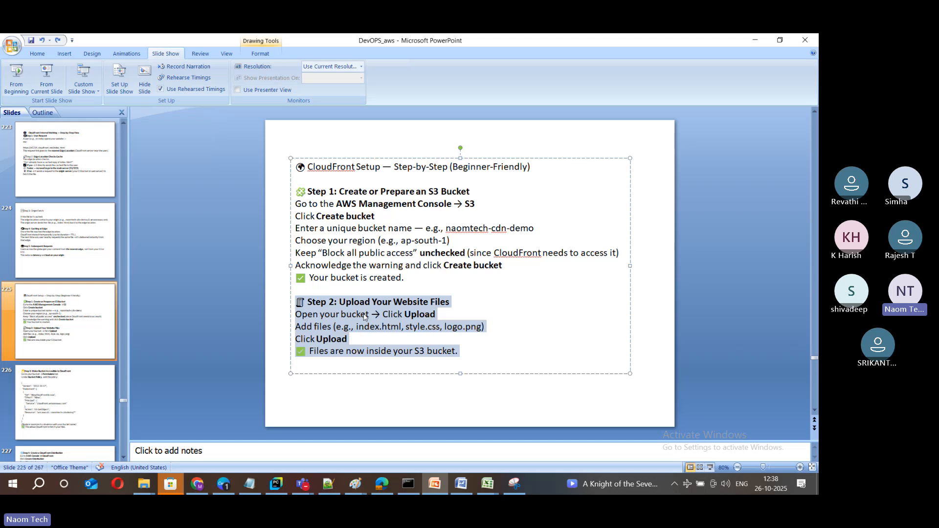
{"action": "left_click", "coordinate": [404, 316]}
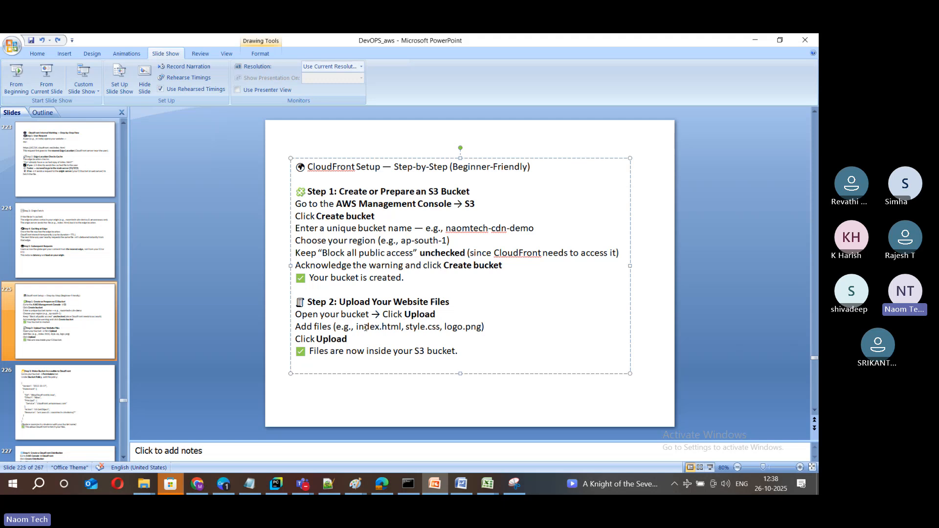
Open slide 226 on making the bucket accessible to CloudFront and examine the bucket name in the policy's Resource line
{"action": "left_click", "coordinate": [32, 404]}
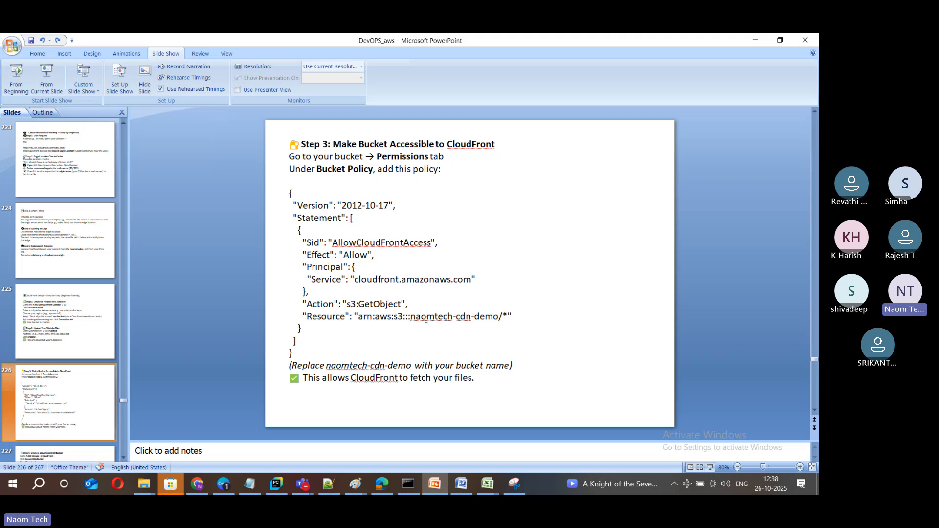
{"action": "left_click_drag", "start_coordinate": [411, 319], "coordinate": [496, 319]}
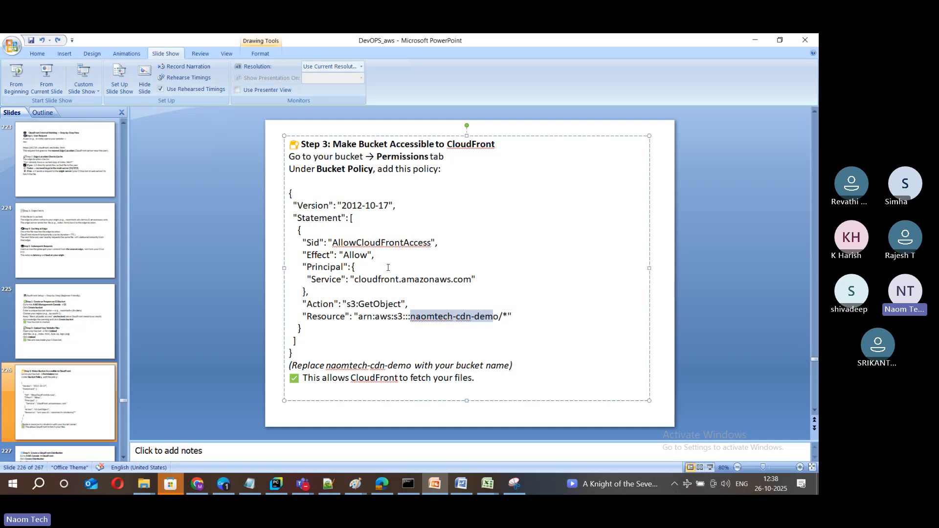
{"action": "left_click", "coordinate": [424, 316]}
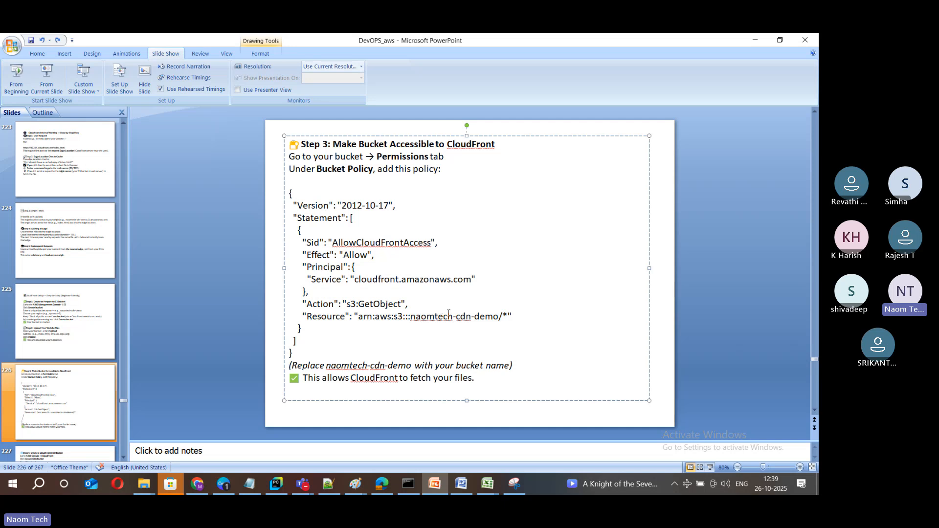
{"action": "left_click_drag", "start_coordinate": [416, 317], "coordinate": [496, 315]}
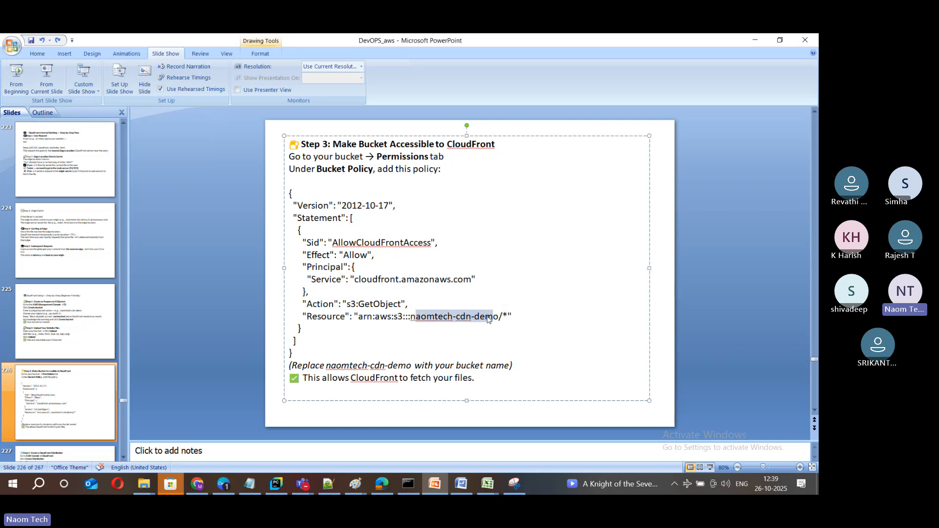
{"action": "left_click", "coordinate": [487, 319]}
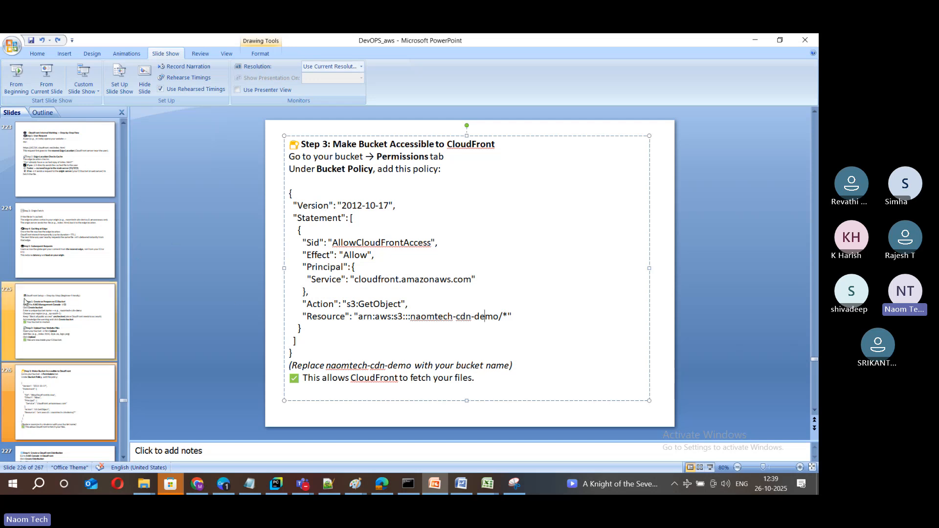
Open slide 227 on creating a CloudFront distribution, then switch to Chrome and close the S3 upload status page
{"action": "scroll", "coordinate": [74, 303], "scroll_direction": "down", "scroll_amount": 2}
{"action": "left_click", "coordinate": [83, 309]}
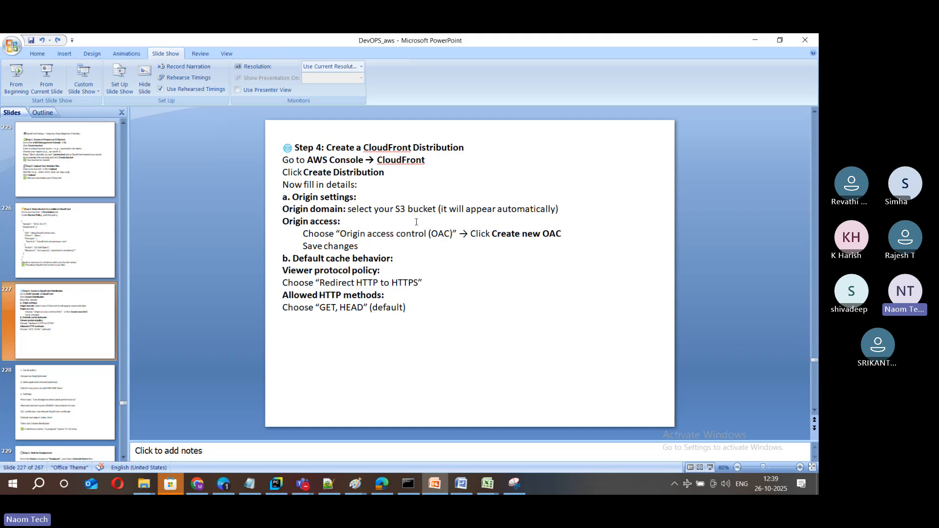
{"action": "left_click", "coordinate": [197, 484]}
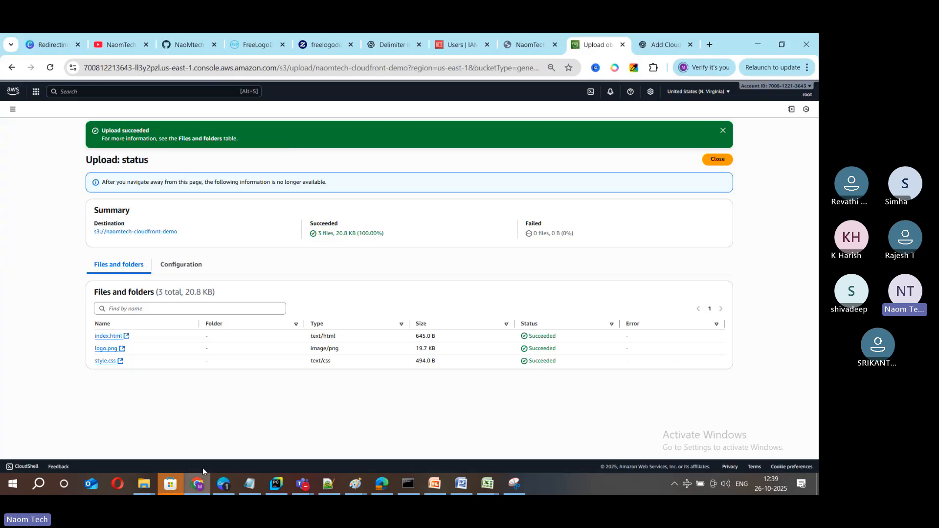
{"action": "left_click", "coordinate": [723, 130]}
{"action": "left_click", "coordinate": [718, 129]}
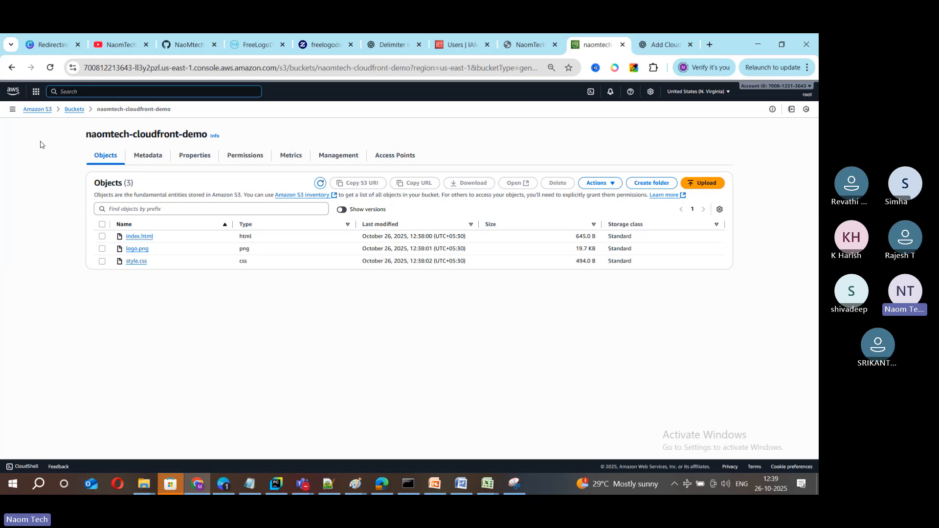
Search the AWS console for cloudfront and open the CloudFront service
{"action": "left_click", "coordinate": [184, 90]}
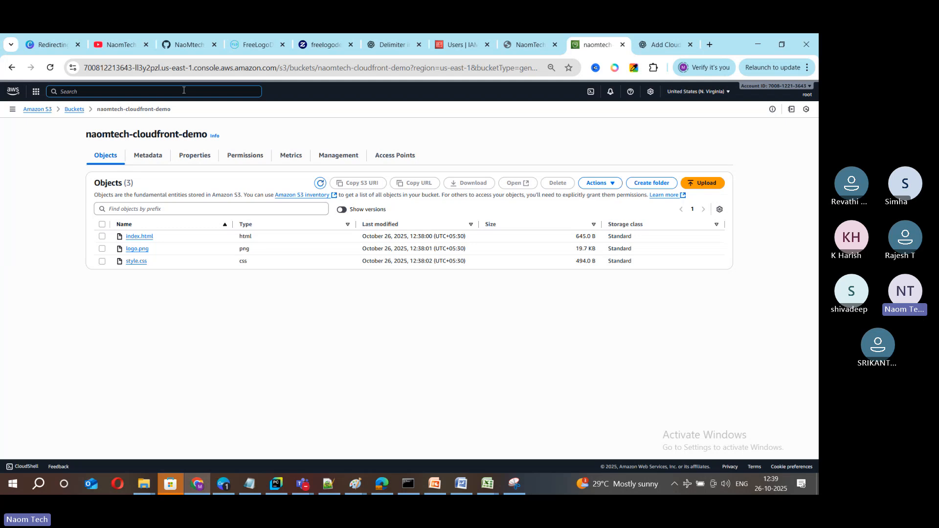
{"action": "type", "text": "cloud"}
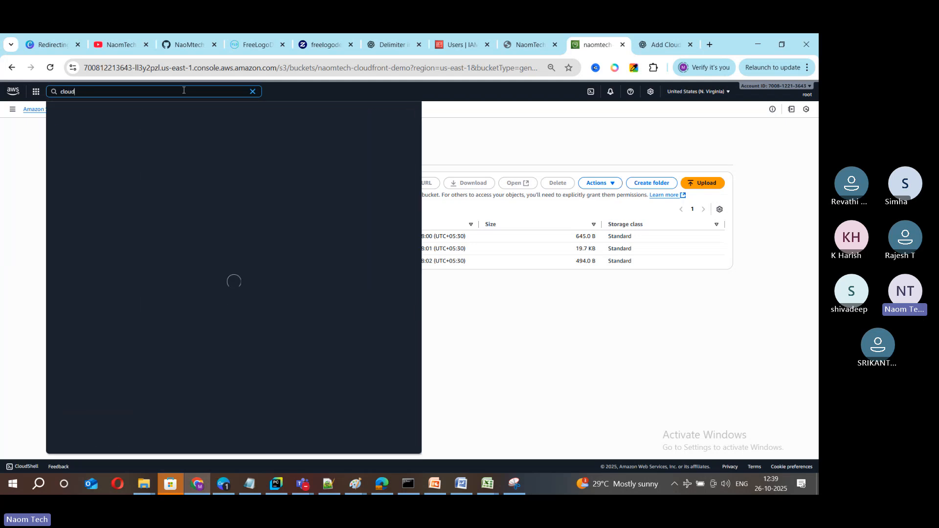
{"action": "type", "text": "front"}
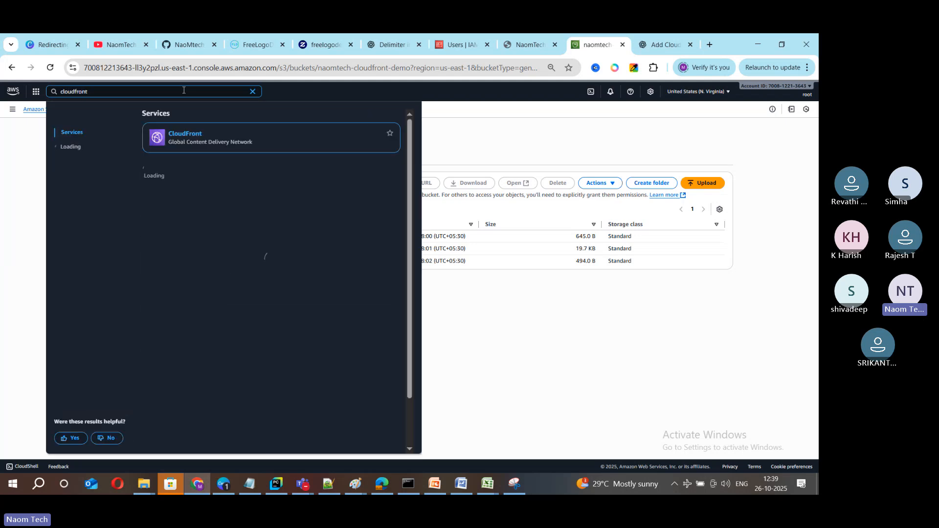
{"action": "left_click", "coordinate": [196, 135]}
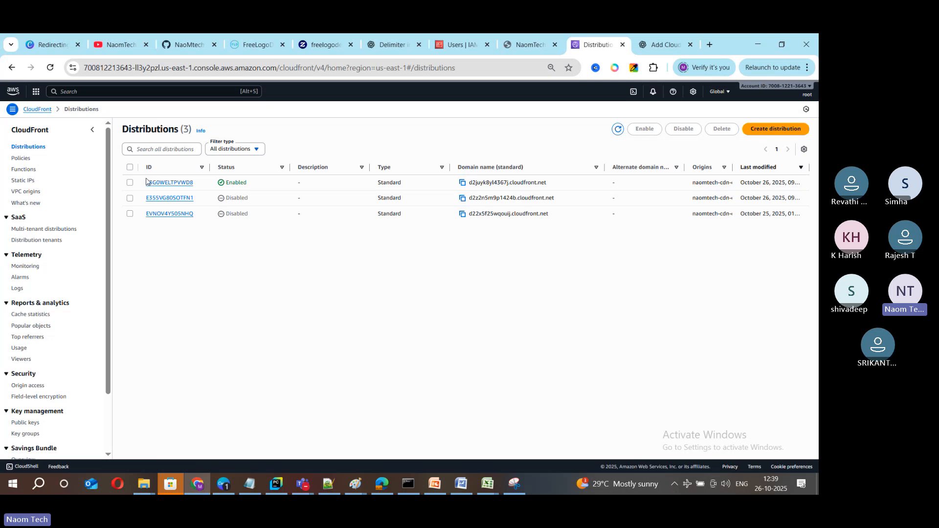
Disable the only enabled distribution in the CloudFront distributions list
{"action": "left_click", "coordinate": [130, 183]}
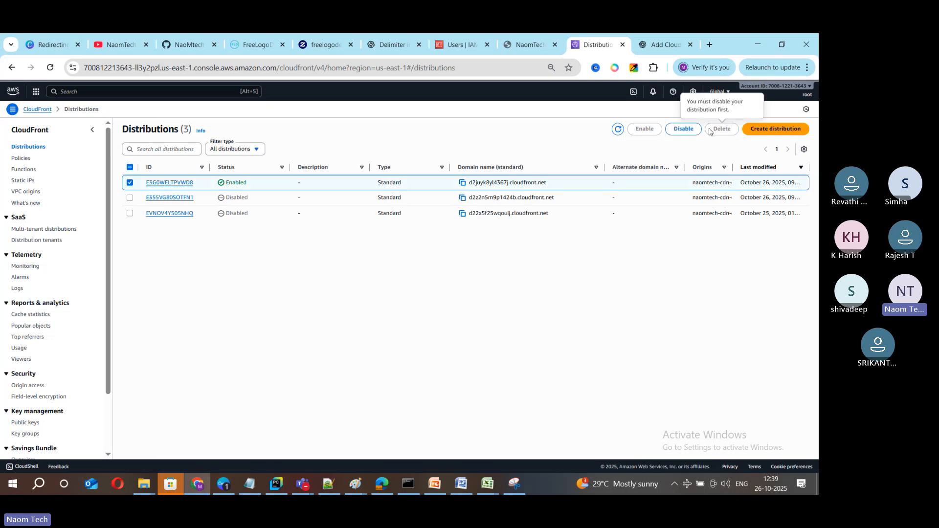
{"action": "left_click", "coordinate": [684, 129]}
{"action": "left_click", "coordinate": [503, 310]}
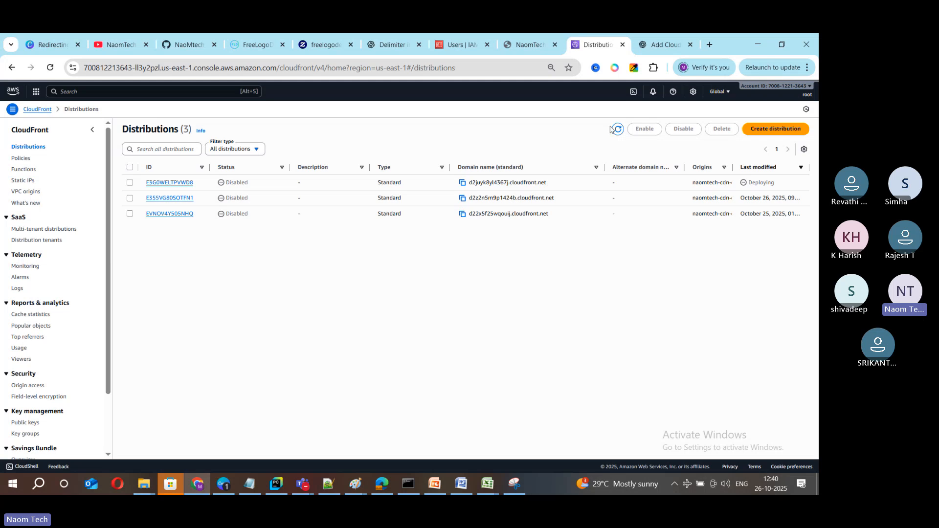
{"action": "left_click", "coordinate": [777, 128]}
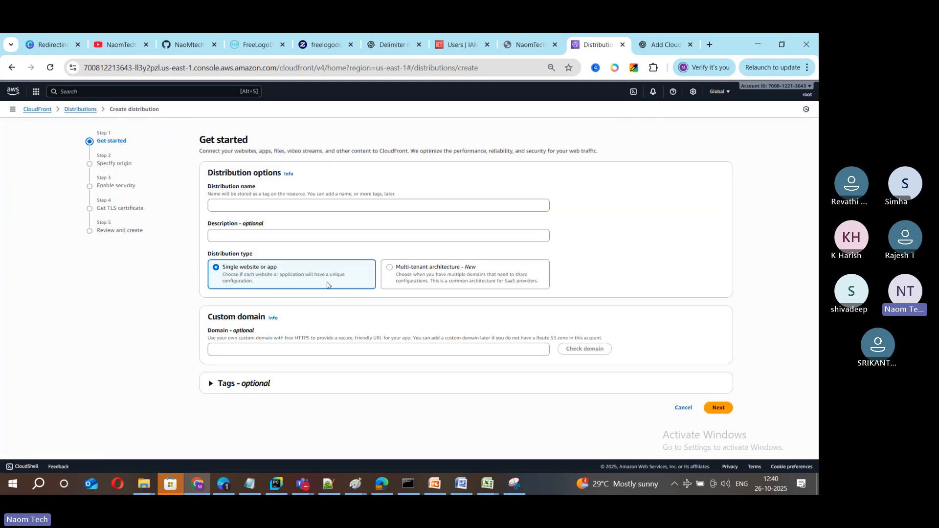
{"action": "left_click", "coordinate": [80, 109]}
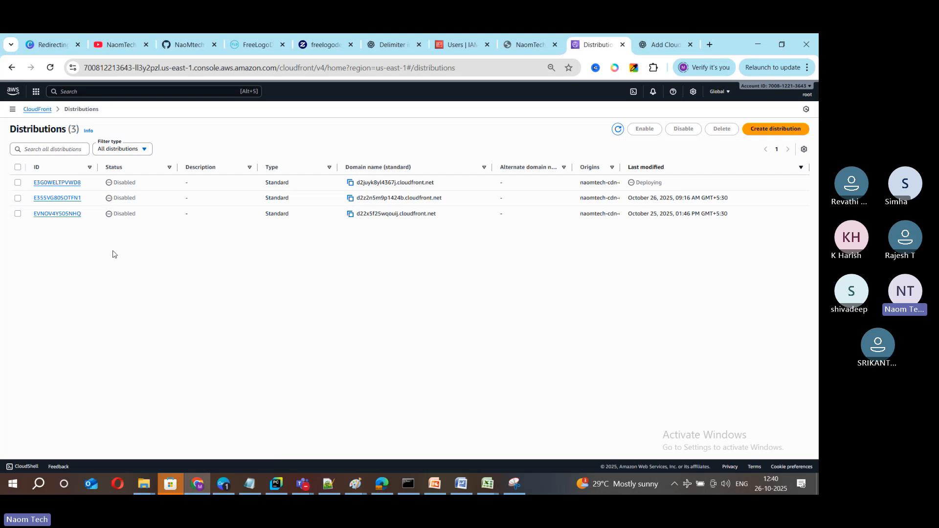
{"action": "left_click", "coordinate": [777, 131]}
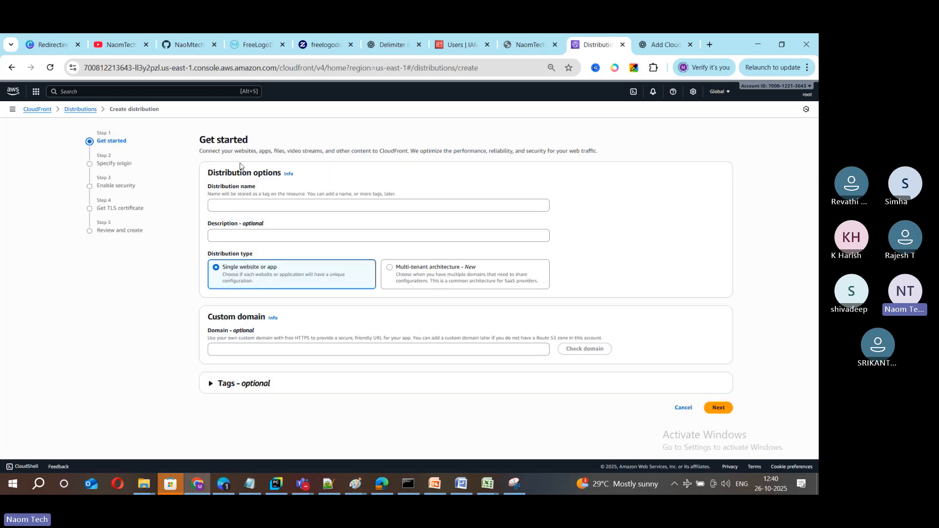
{"action": "left_click", "coordinate": [81, 109]}
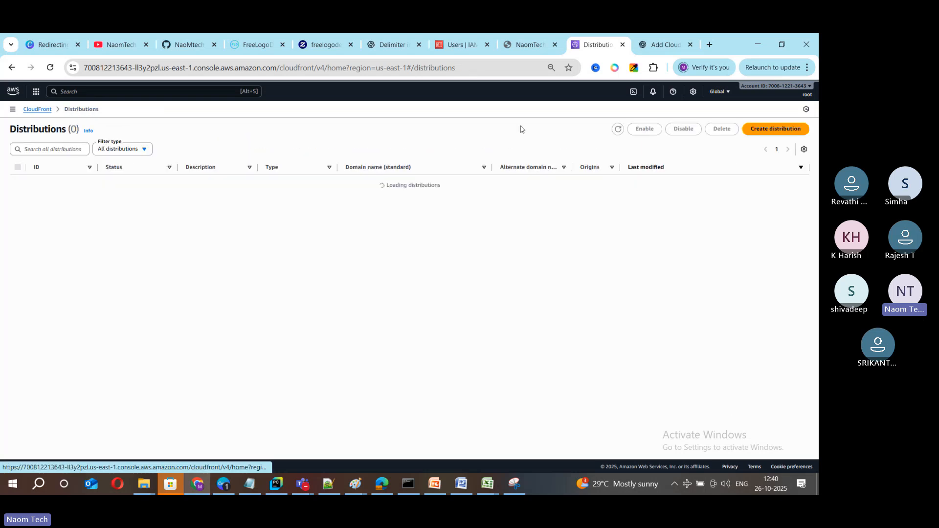
Start a new CloudFront distribution named naomtech-cloudfront-test for a single website or app and continue to its origin settings
{"action": "left_click", "coordinate": [777, 132]}
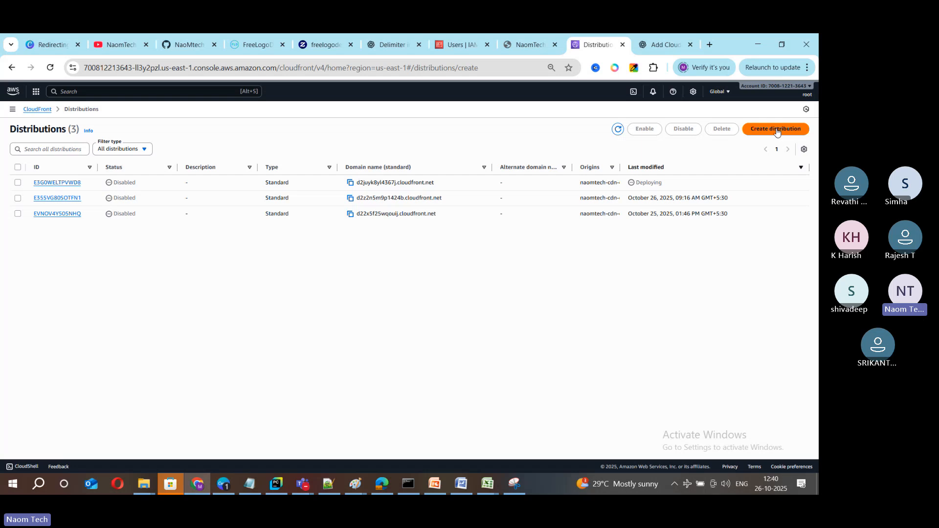
{"action": "left_click", "coordinate": [324, 206]}
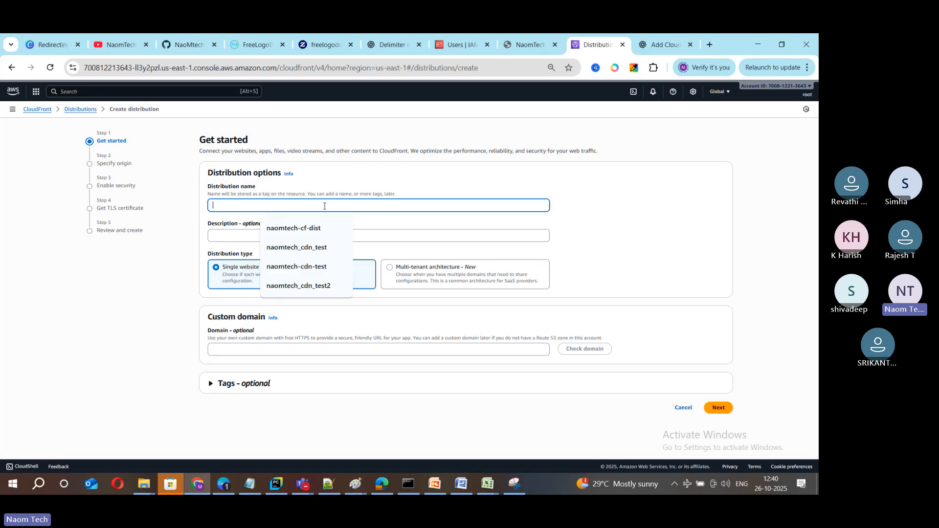
{"action": "type", "text": "naomtech-clo"}
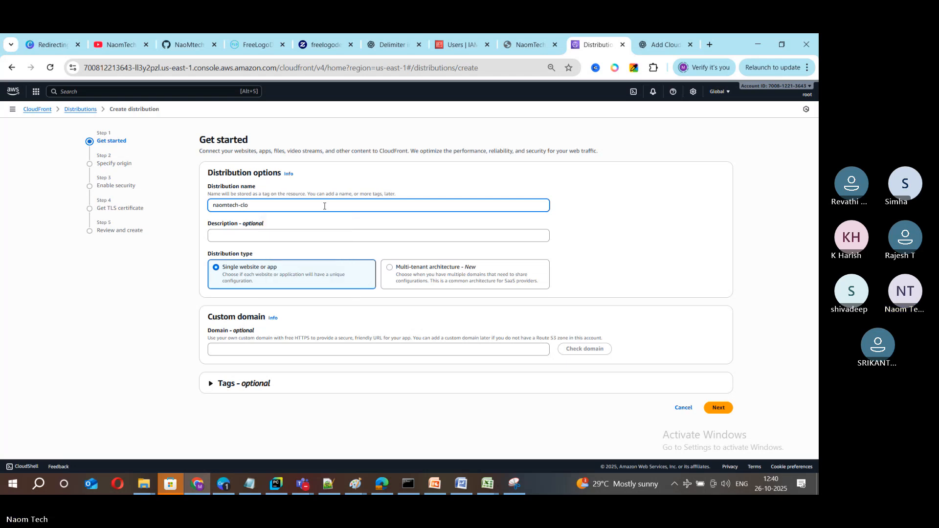
{"action": "type", "text": "udfro"}
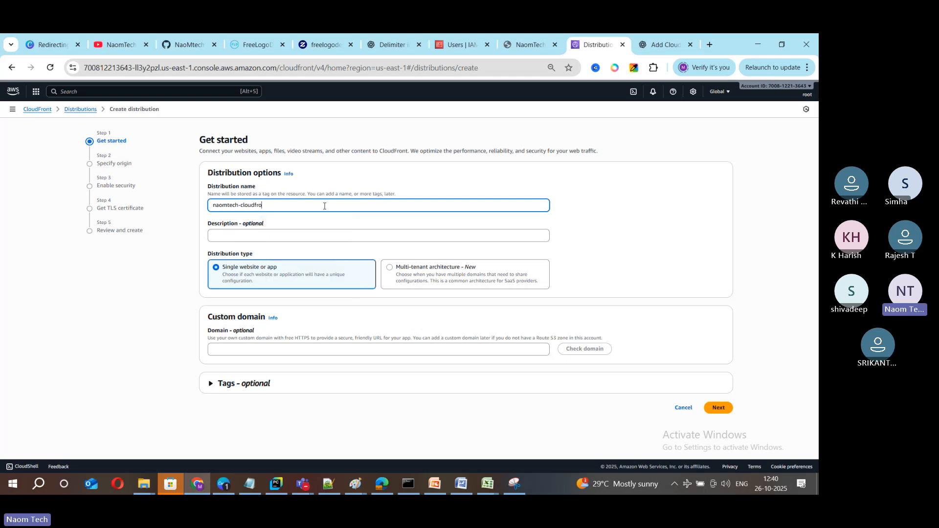
{"action": "type", "text": "nt-test"}
{"action": "left_click_drag", "start_coordinate": [282, 205], "coordinate": [203, 207]}
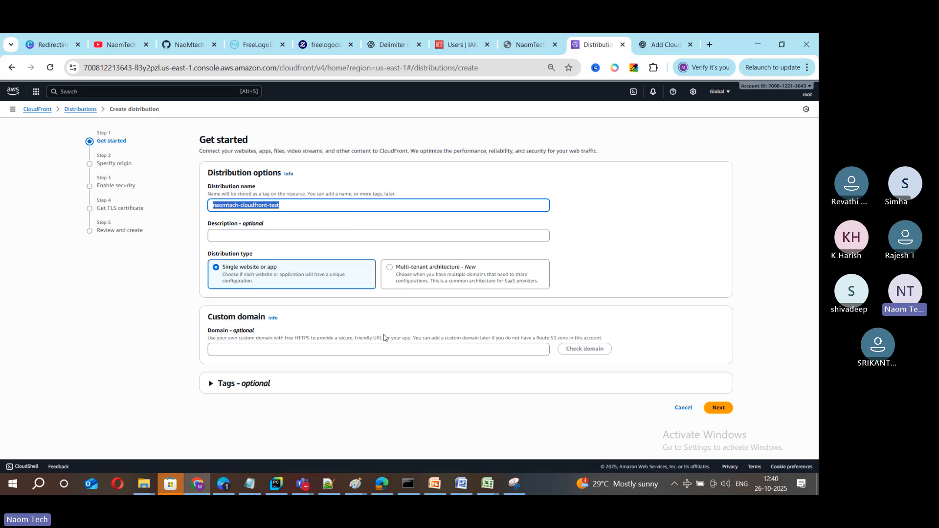
{"action": "left_click", "coordinate": [719, 407]}
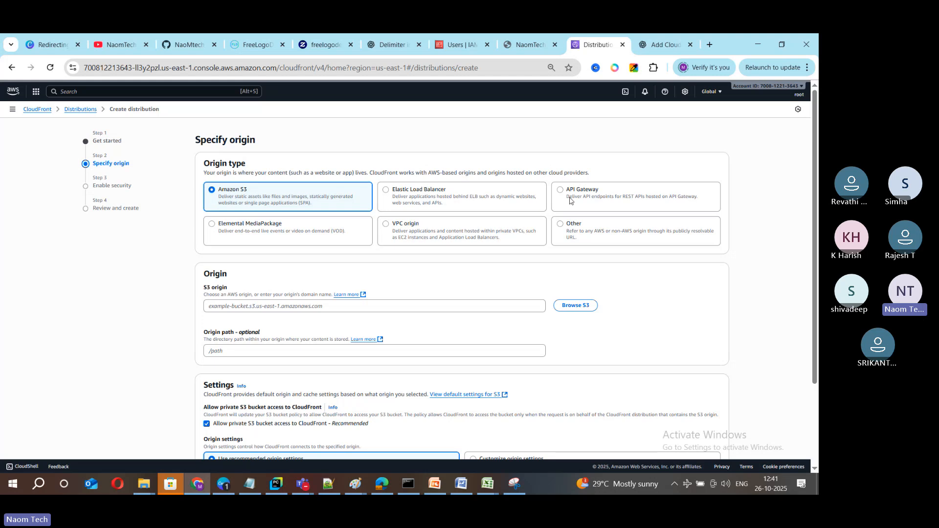
Set the Amazon S3 origin of the distribution to the suggested address naomtech-cdn-demo.s3.amazonaws.com
{"action": "scroll", "coordinate": [237, 225], "scroll_direction": "down", "scroll_amount": 1}
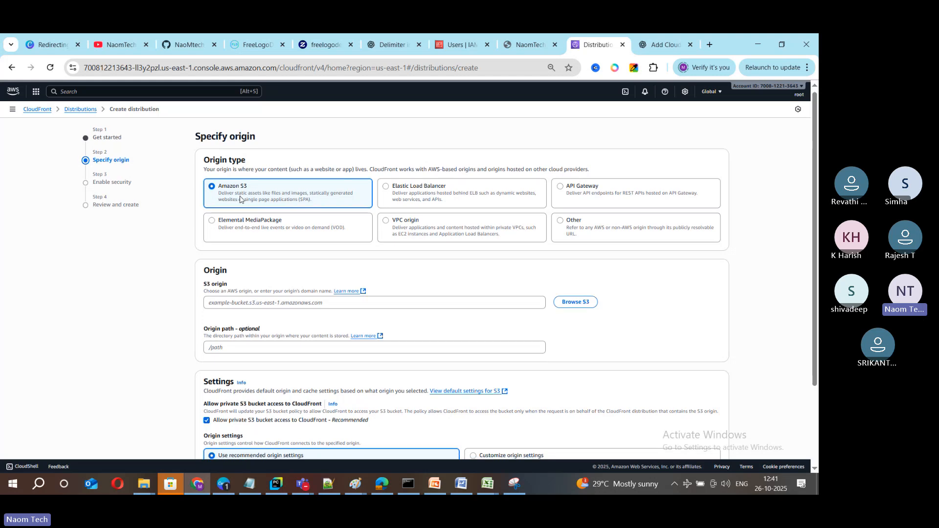
{"action": "scroll", "coordinate": [236, 229], "scroll_direction": "down", "scroll_amount": 1}
{"action": "left_click", "coordinate": [277, 199]}
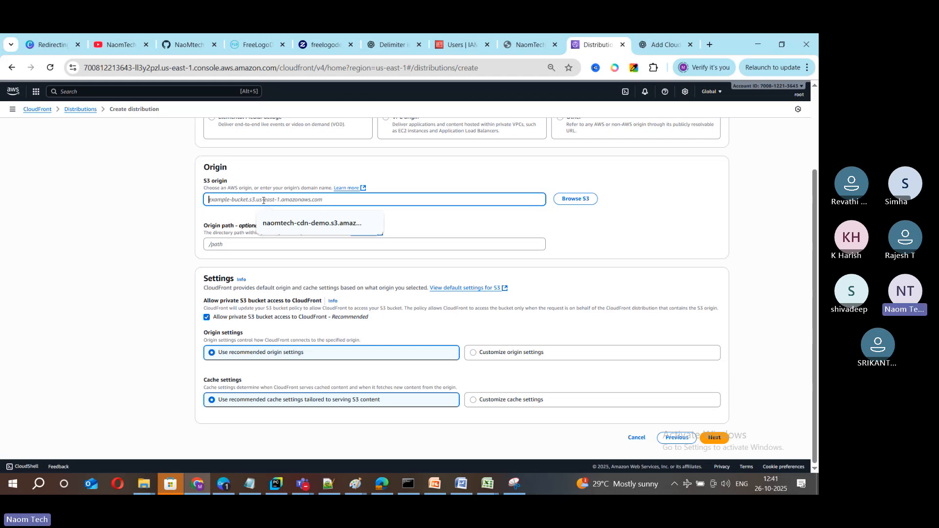
{"action": "left_click", "coordinate": [308, 224]}
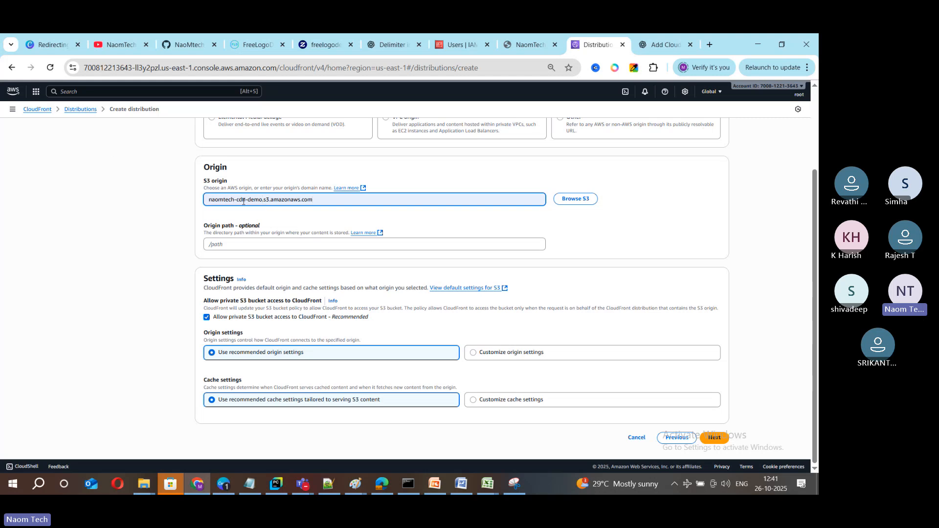
Examine the bucket name and the s3.amazonaws.com suffix within the S3 origin address
{"action": "left_click", "coordinate": [245, 200]}
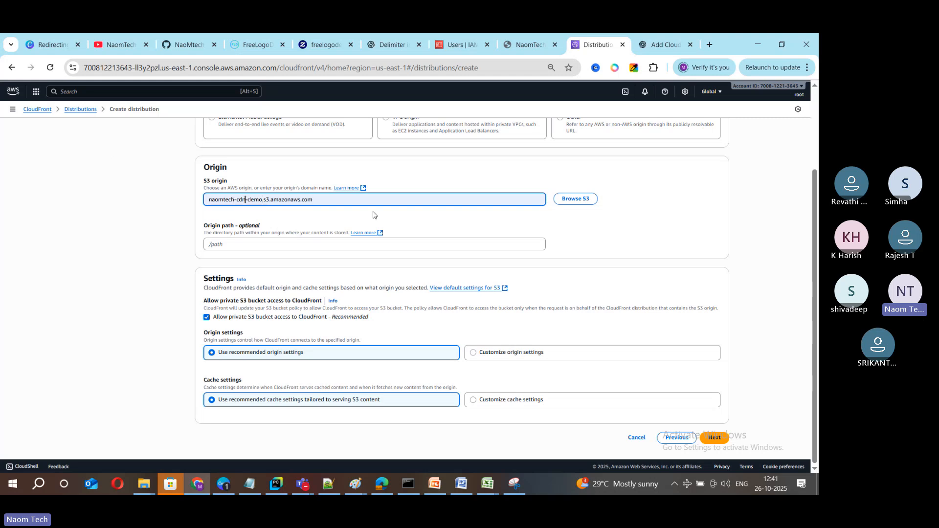
{"action": "left_click", "coordinate": [321, 200]}
{"action": "left_click_drag", "start_coordinate": [262, 200], "coordinate": [313, 202]}
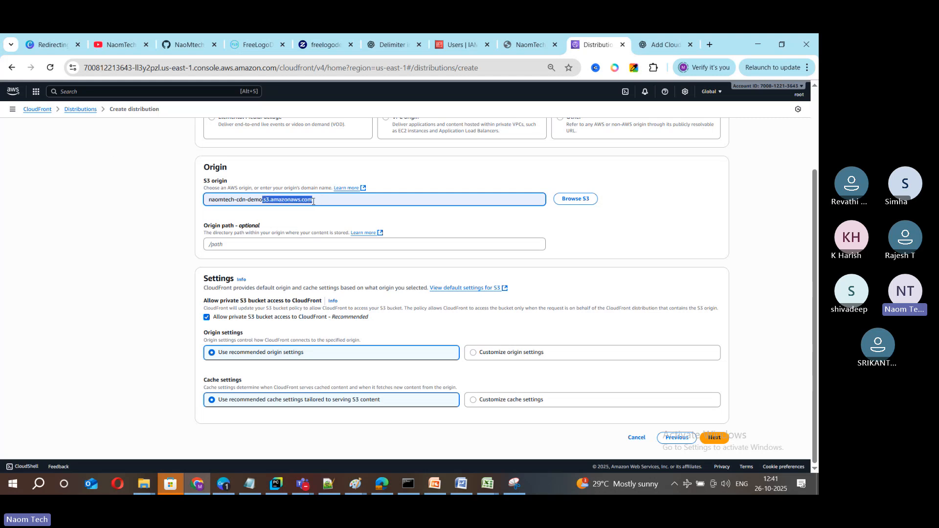
{"action": "left_click", "coordinate": [262, 202]}
{"action": "left_click_drag", "start_coordinate": [263, 200], "coordinate": [197, 204]}
{"action": "left_click", "coordinate": [242, 200]}
Copy the full S3 origin address and switch to the end of DevOPS.txt in Notepad++
{"action": "left_click_drag", "start_coordinate": [313, 201], "coordinate": [177, 217]}
{"action": "key", "text": "ctrl+c"}
{"action": "left_click", "coordinate": [328, 485]}
{"action": "scroll", "coordinate": [234, 306], "scroll_direction": "down", "scroll_amount": 4}
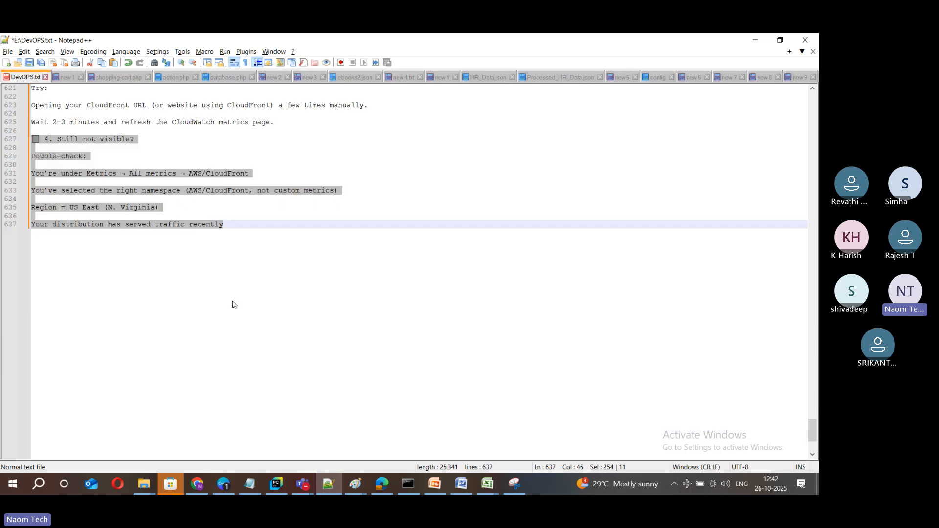
Add the heading "s3 origin" below the last line of DevOPS.txt, with a row of hyphens underneath
{"action": "left_click", "coordinate": [266, 238]}
{"action": "key", "text": "Return"}
{"action": "key", "text": "Return"}
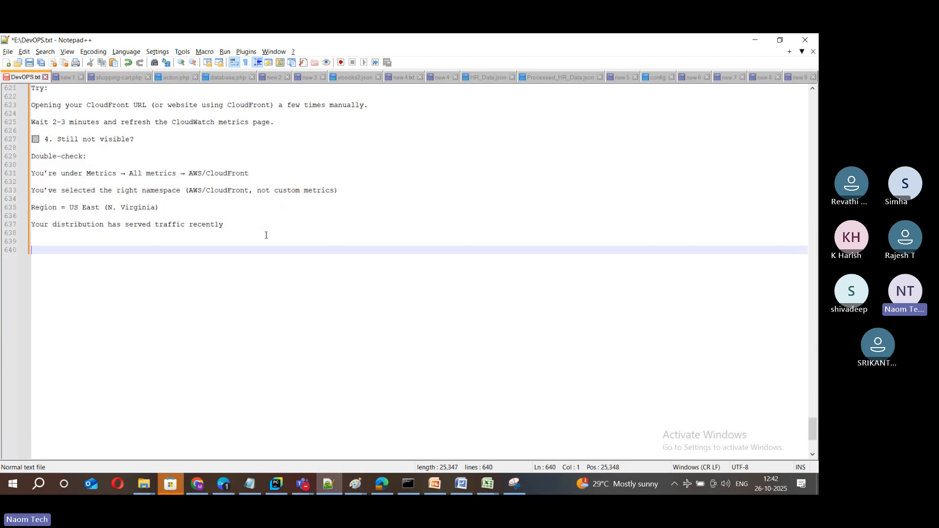
{"action": "type", "text": "or"}
{"action": "key", "text": "alt+Tab"}
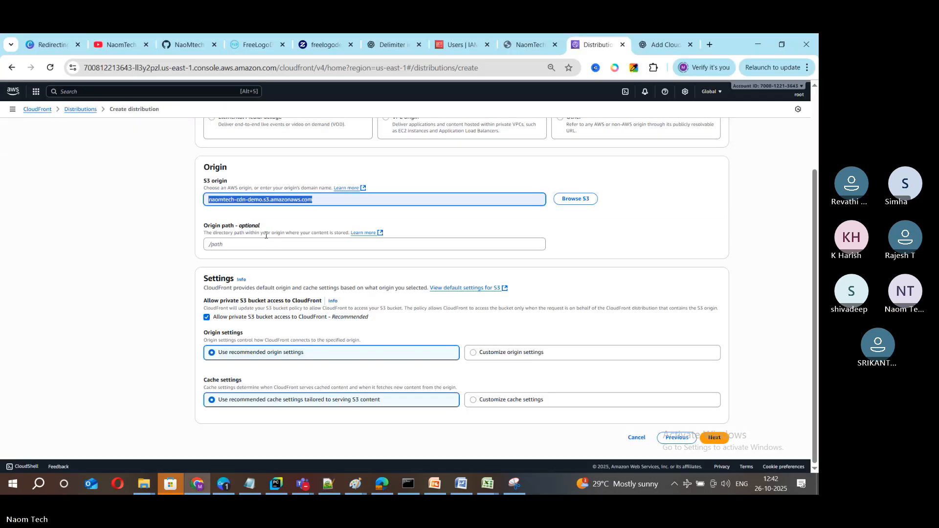
{"action": "key", "text": "alt+Tab"}
{"action": "key", "text": "BackSpace"}
{"action": "key", "text": "BackSpace"}
{"action": "key", "text": "BackSpace"}
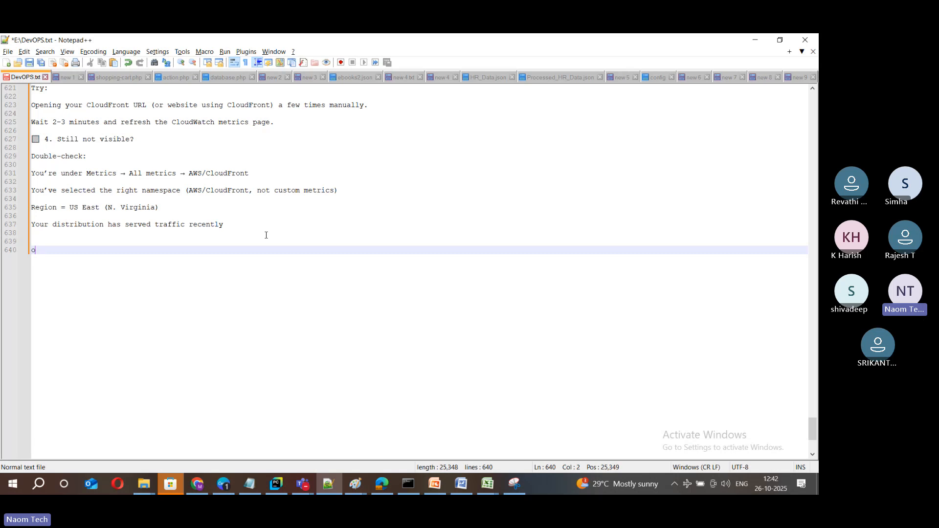
{"action": "key", "text": "Return"}
{"action": "type", "text": "s3"}
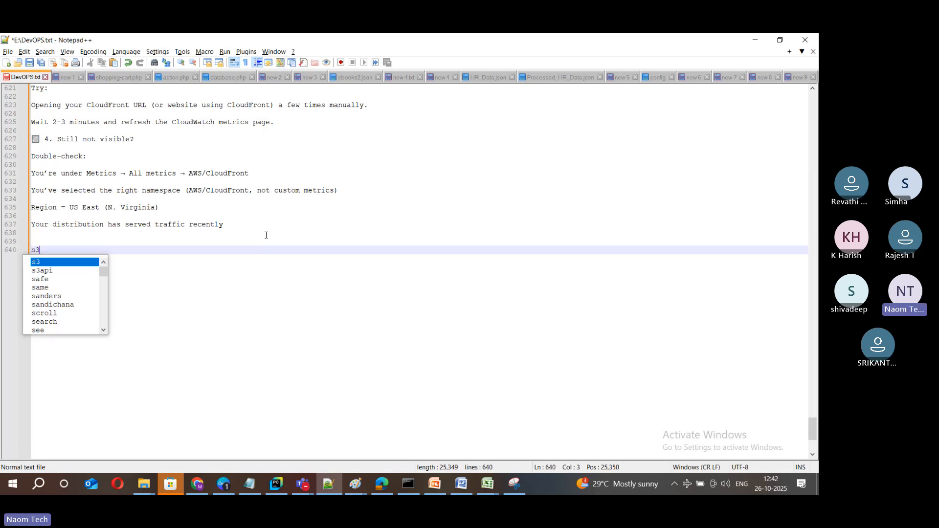
{"action": "type", "text": " origin"}
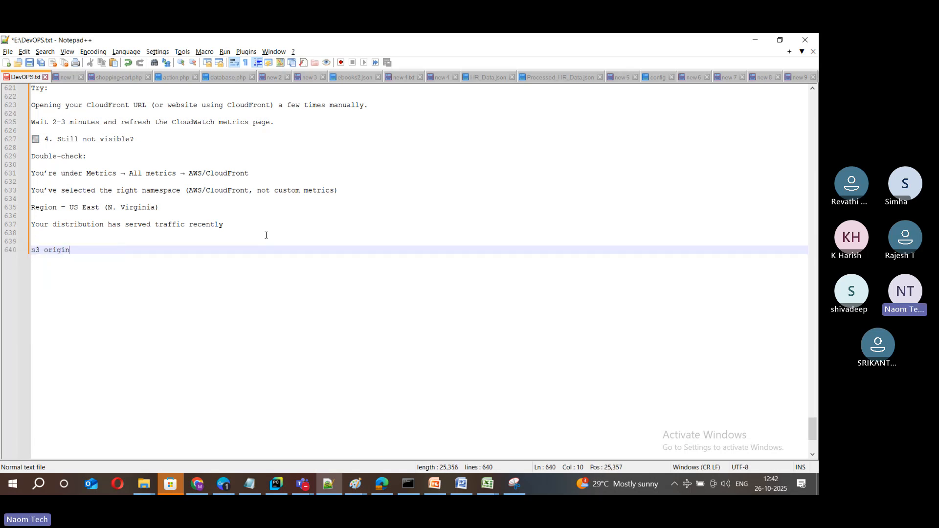
{"action": "key", "text": "Return"}
{"action": "type", "text": "---------"}
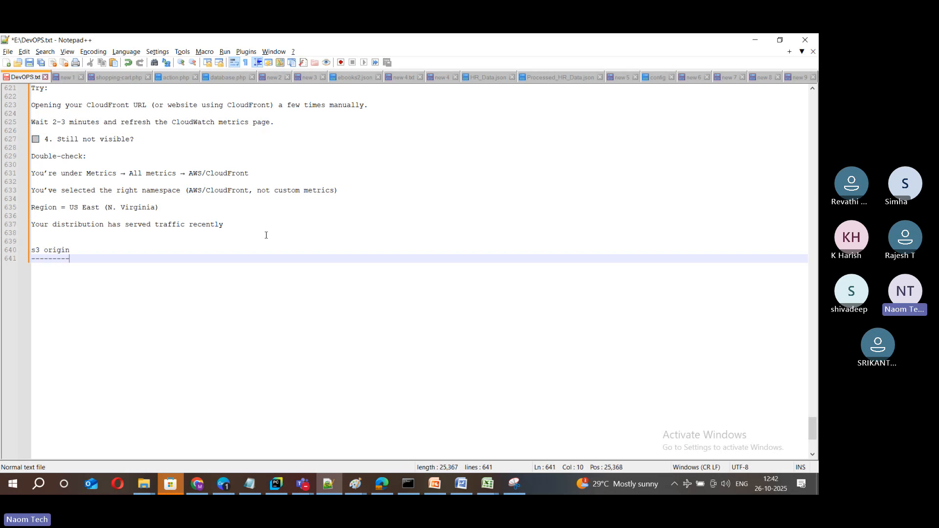
Paste the copied address under the s3 origin heading and replace its bucket name with bucket_name, giving bucket_name.s3.amazonaws.com
{"action": "key", "text": "Return"}
{"action": "key", "text": "ctrl+v"}
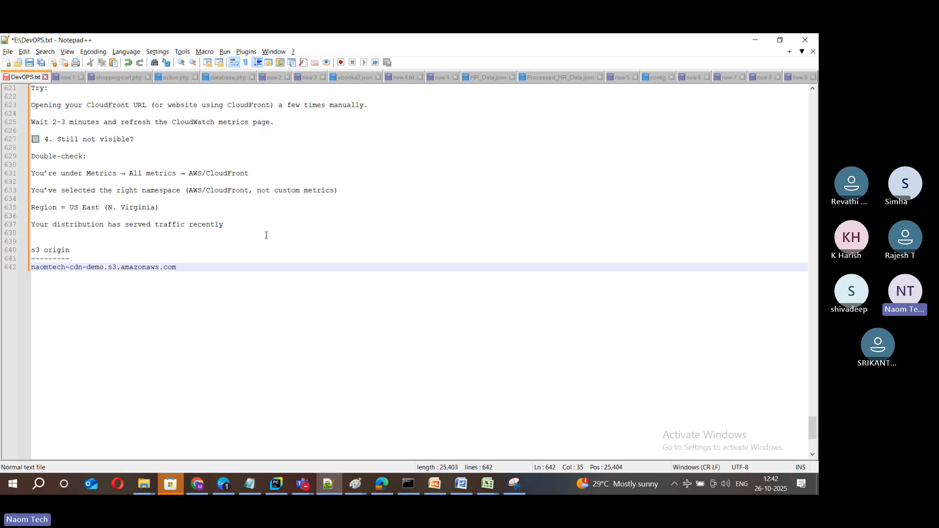
{"action": "key", "text": "Left"}
{"action": "key", "text": "Left"}
{"action": "key", "text": "Left"}
{"action": "key", "text": "Left"}
{"action": "key", "text": "Left"}
{"action": "key", "text": "Left"}
{"action": "key", "text": "Left"}
{"action": "key", "text": "Left"}
{"action": "key", "text": "Left"}
{"action": "key", "text": "Left"}
{"action": "key", "text": "Left"}
{"action": "key", "text": "BackSpace"}
{"action": "key", "text": "BackSpace"}
{"action": "key", "text": "BackSpace"}
{"action": "key", "text": "BackSpace"}
{"action": "key", "text": "BackSpace"}
{"action": "key", "text": "BackSpace"}
{"action": "key", "text": "BackSpace"}
{"action": "key", "text": "BackSpace"}
{"action": "key", "text": "BackSpace"}
{"action": "key", "text": "BackSpace"}
{"action": "key", "text": "BackSpace"}
{"action": "key", "text": "BackSpace"}
{"action": "key", "text": "BackSpace"}
{"action": "key", "text": "BackSpace"}
{"action": "key", "text": "BackSpace"}
{"action": "key", "text": "BackSpace"}
{"action": "key", "text": "BackSpace"}
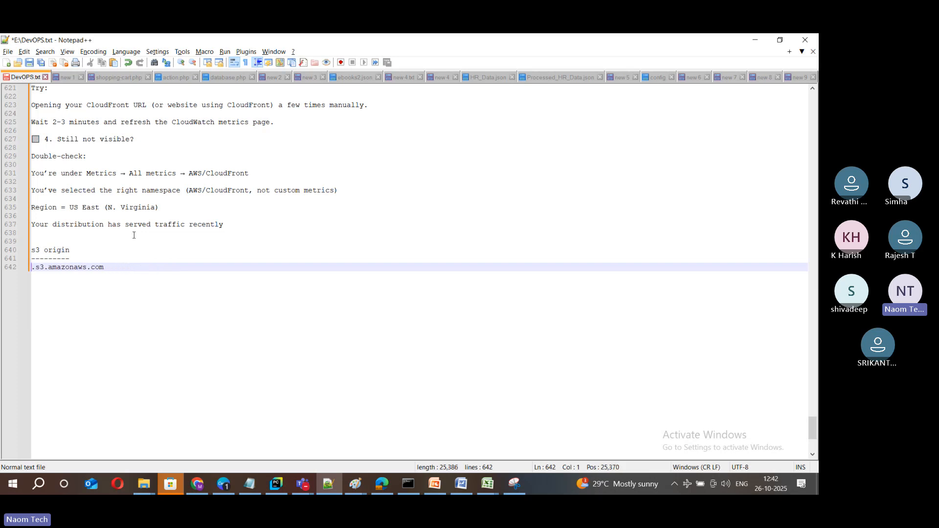
{"action": "type", "text": "bucket_name"}
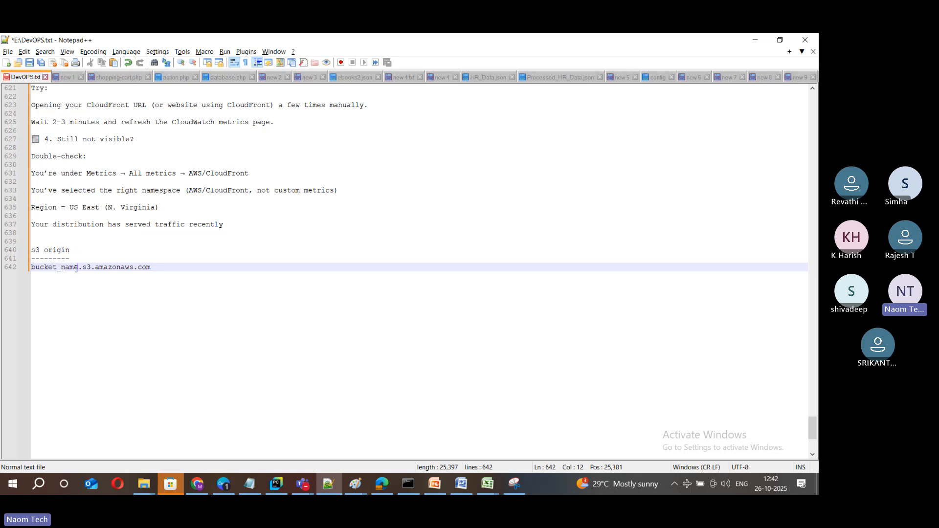
{"action": "left_click_drag", "start_coordinate": [75, 268], "coordinate": [151, 267]}
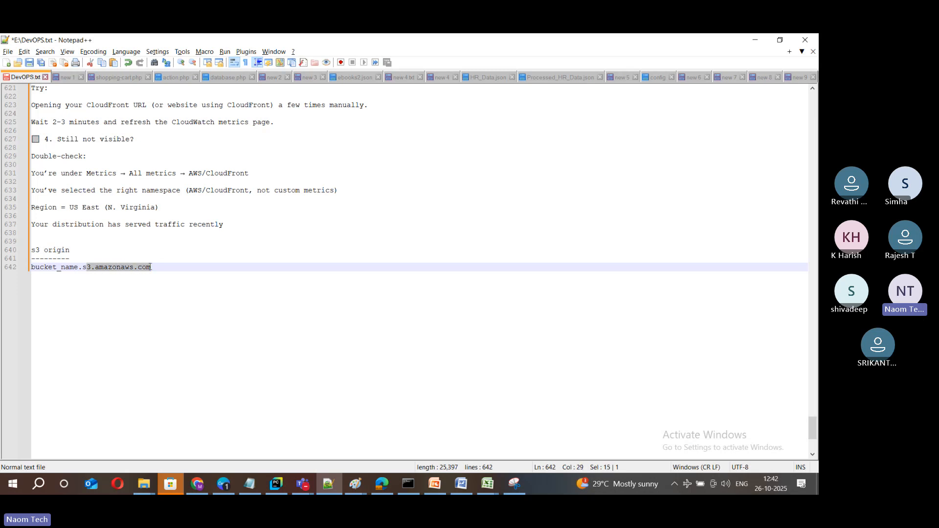
Add the bucket name naomtech-cloudfront-demo on a new line below the bucket_name.s3.amazonaws.com template in DevOPS.txt
{"action": "left_click", "coordinate": [159, 272]}
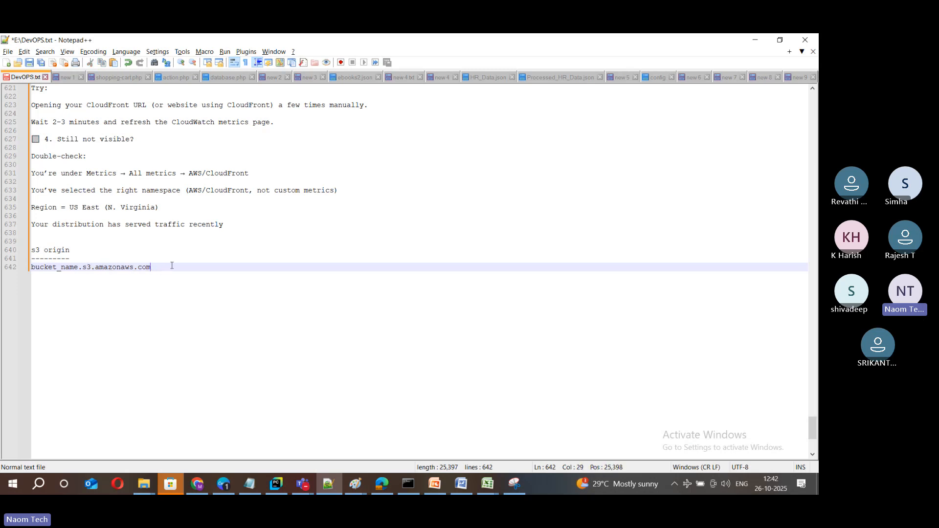
{"action": "key", "text": "Return"}
{"action": "key", "text": "Return"}
{"action": "type", "text": "no"}
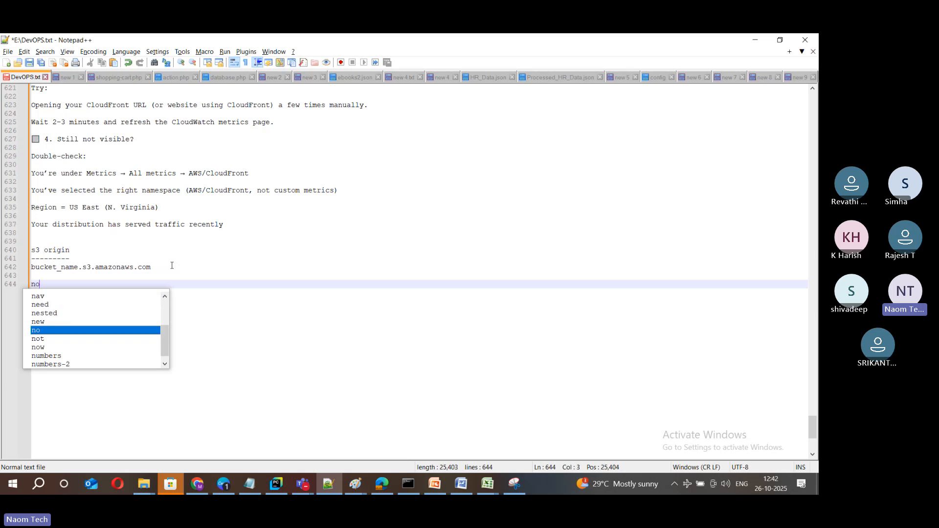
{"action": "key", "text": "BackSpace"}
{"action": "type", "text": "aomt"}
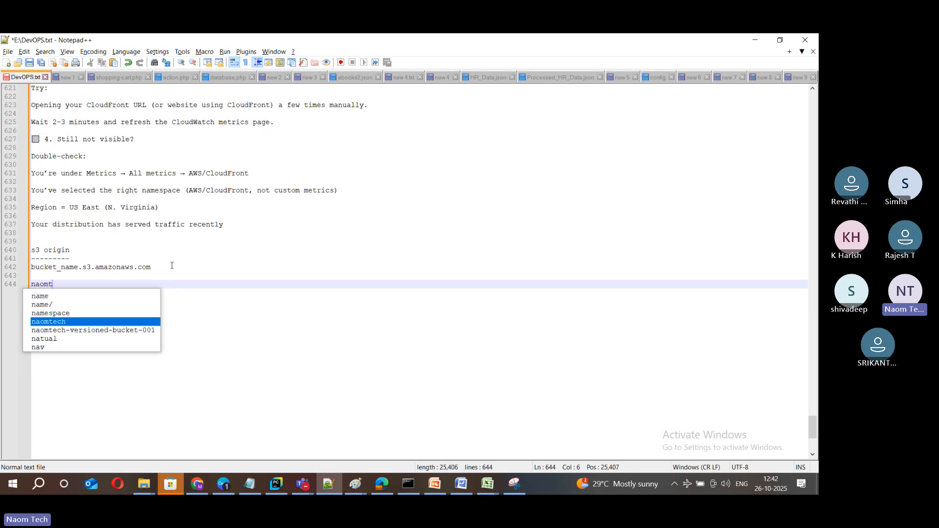
{"action": "type", "text": "ech-clo"}
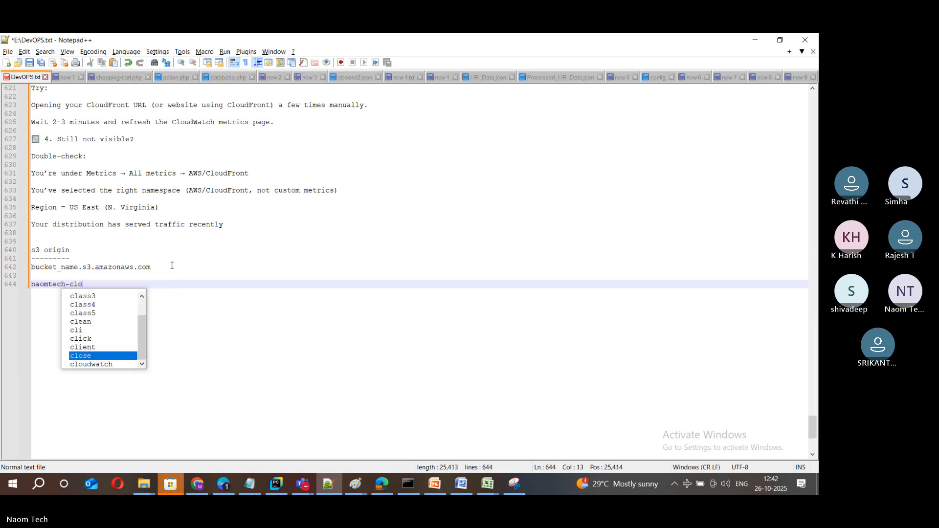
{"action": "type", "text": "ufro"}
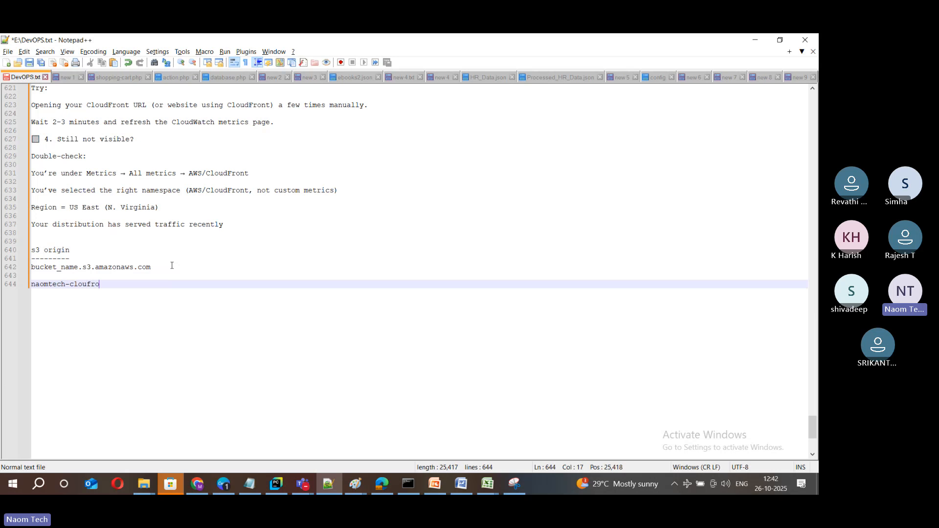
{"action": "key", "text": "BackSpace"}
{"action": "key", "text": "BackSpace"}
{"action": "key", "text": "BackSpace"}
{"action": "type", "text": "d"}
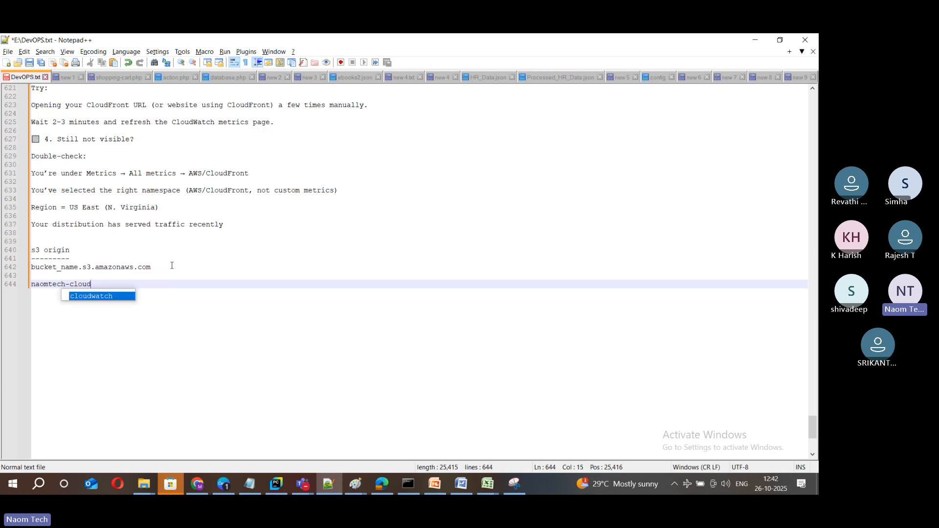
{"action": "type", "text": "fromnt"}
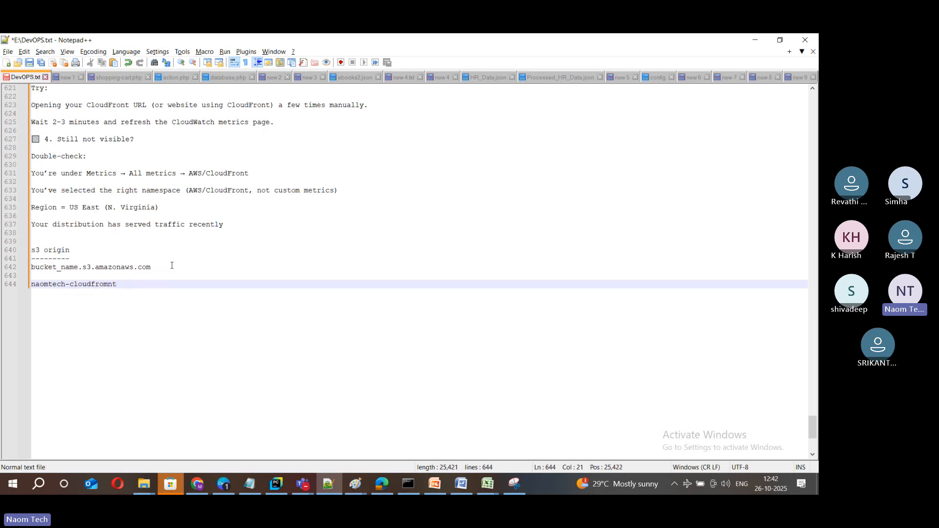
{"action": "key", "text": "BackSpace"}
{"action": "key", "text": "BackSpace"}
{"action": "key", "text": "BackSpace"}
{"action": "type", "text": "nt-demo"}
Append the template's .s3.amazonaws.com suffix to naomtech-cloudfront-demo and remove the blank line above it
{"action": "left_click_drag", "start_coordinate": [82, 267], "coordinate": [155, 267]}
{"action": "key", "text": "ctrl+c"}
{"action": "left_click", "coordinate": [157, 285]}
{"action": "key", "text": "ctrl+v"}
{"action": "left_click", "coordinate": [85, 277]}
{"action": "key", "text": "Delete"}
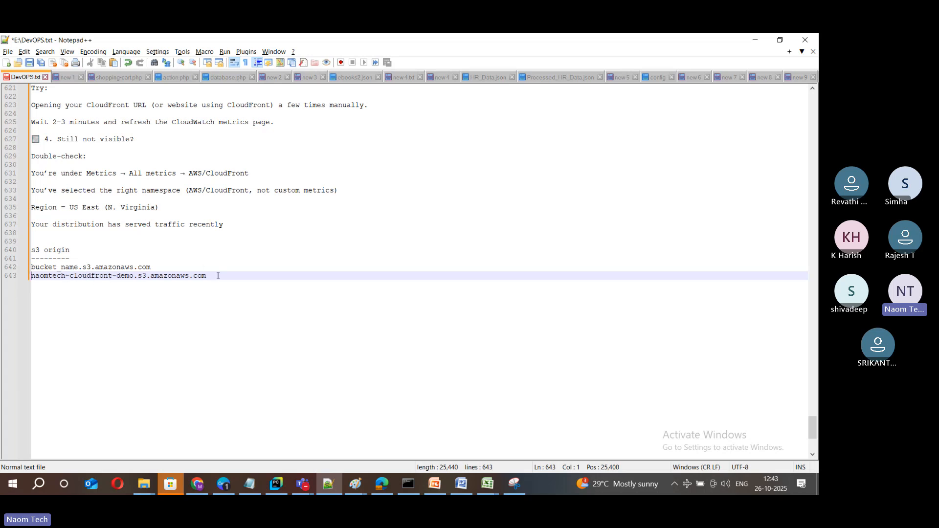
Copy naomtech-cloudfront-demo.s3.amazonaws.com from DevOPS.txt, switch to the CloudFront page in the browser, and replace the S3 origin with it
{"action": "left_click_drag", "start_coordinate": [218, 276], "coordinate": [26, 281]}
{"action": "key", "text": "ctrl+c"}
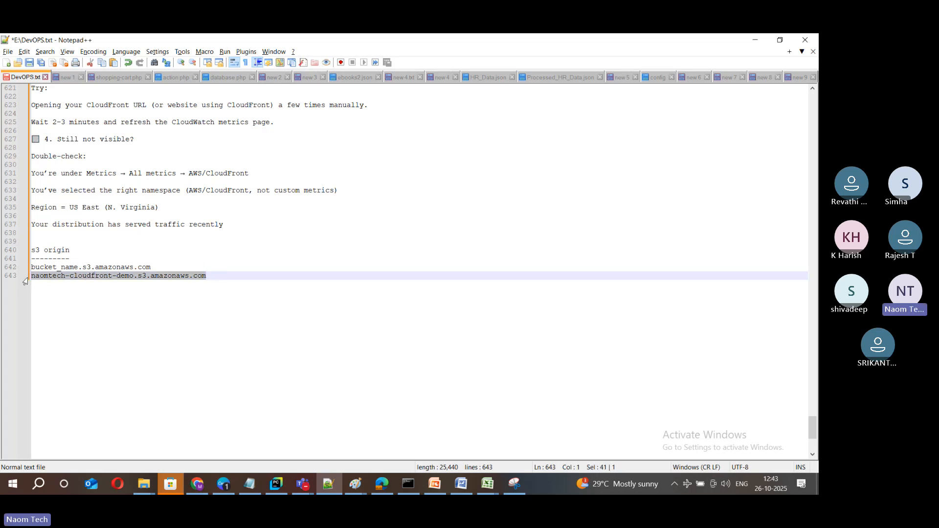
{"action": "key", "text": "alt+Tab"}
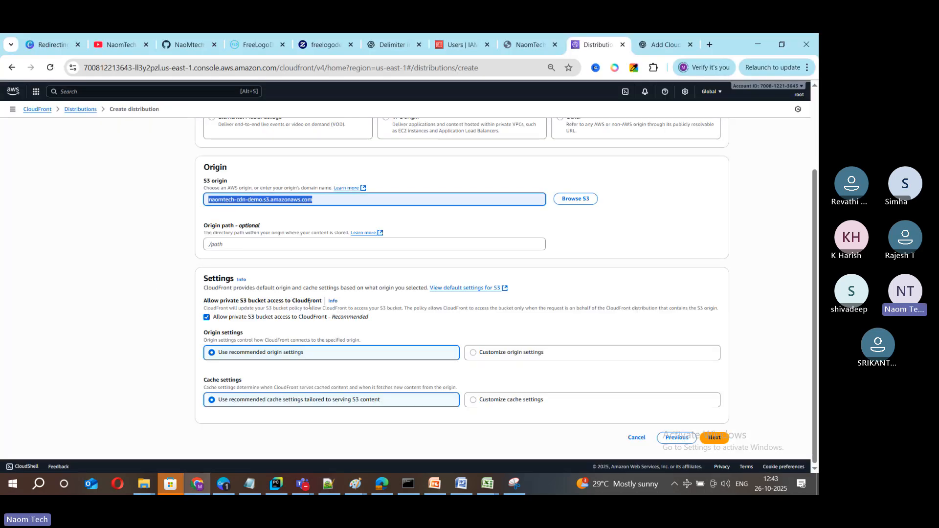
{"action": "left_click", "coordinate": [263, 200]}
{"action": "key", "text": "ctrl+a"}
{"action": "key", "text": "ctrl+v"}
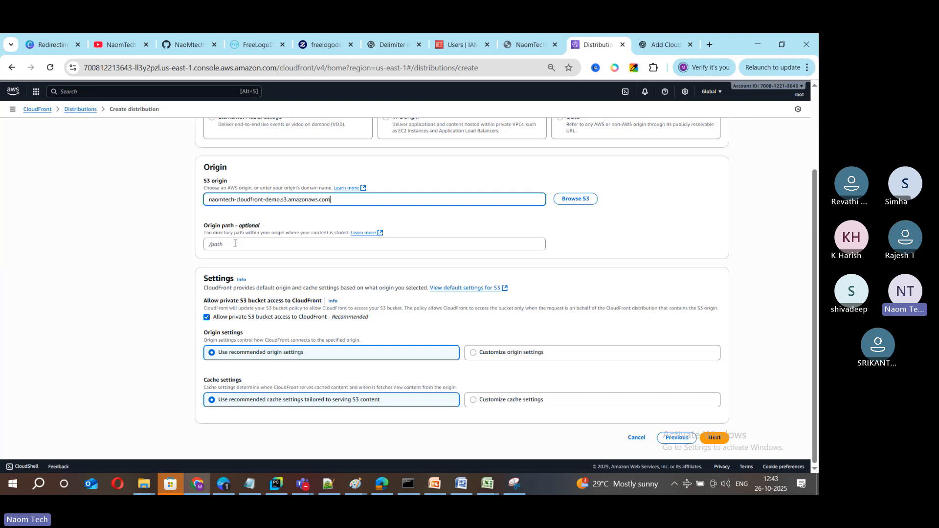
{"action": "scroll", "coordinate": [282, 275], "scroll_direction": "up", "scroll_amount": 3}
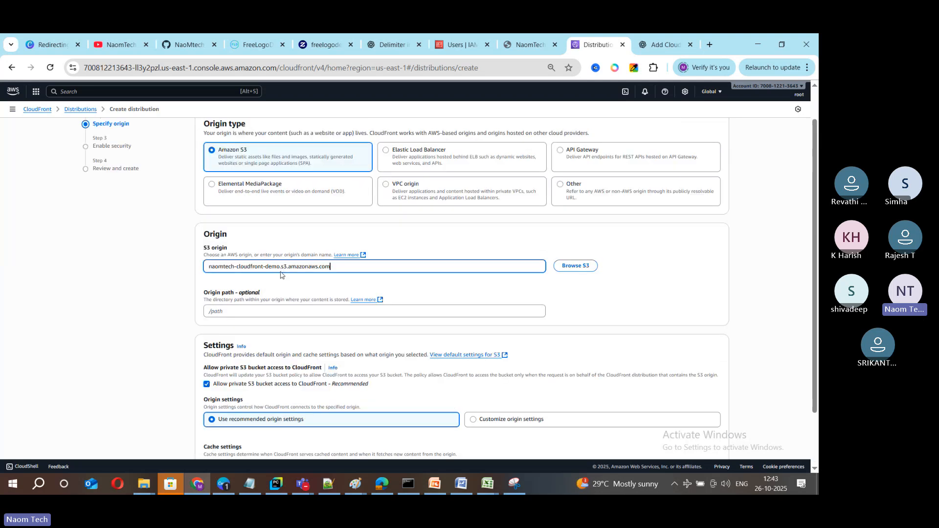
{"action": "scroll", "coordinate": [283, 265], "scroll_direction": "down", "scroll_amount": 1}
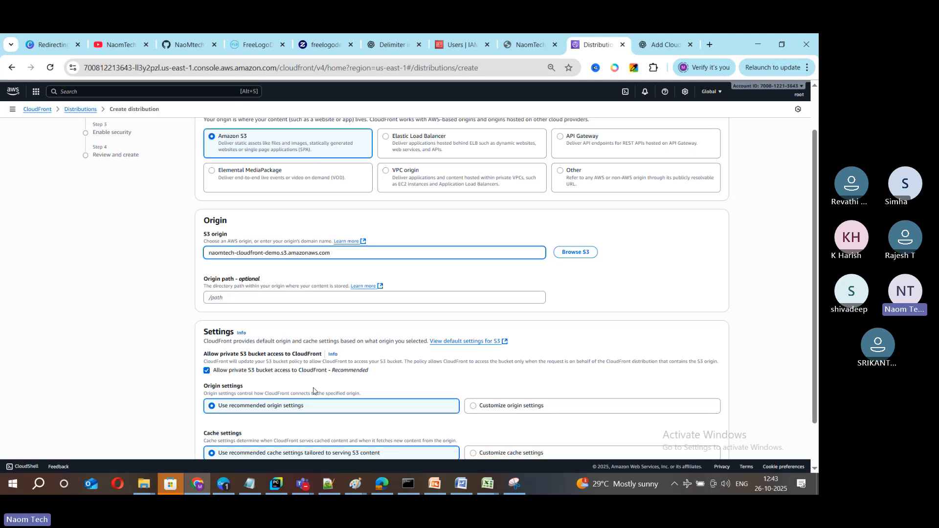
Switch to Notepad++ and examine the s3.amazonaws.com suffix of the naomtech-cloudfront-demo origin address
{"action": "left_click", "coordinate": [329, 484]}
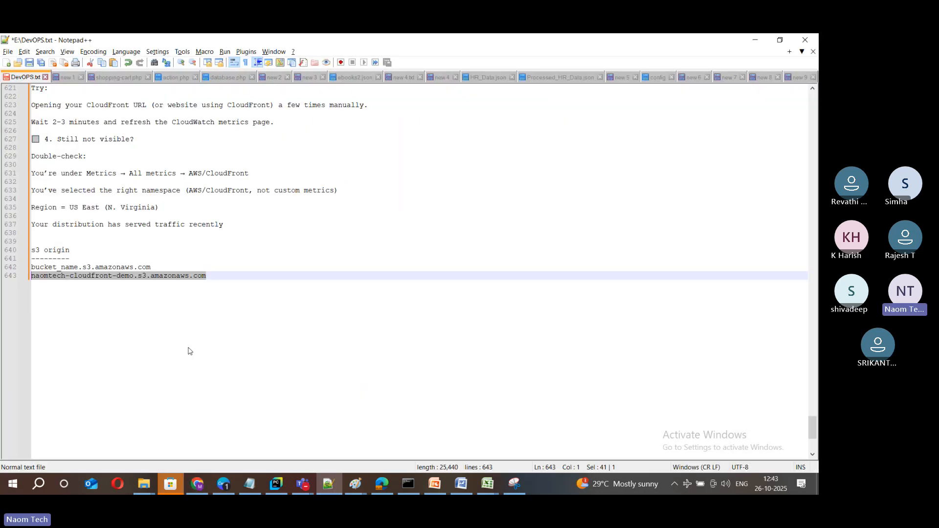
{"action": "left_click", "coordinate": [168, 277]}
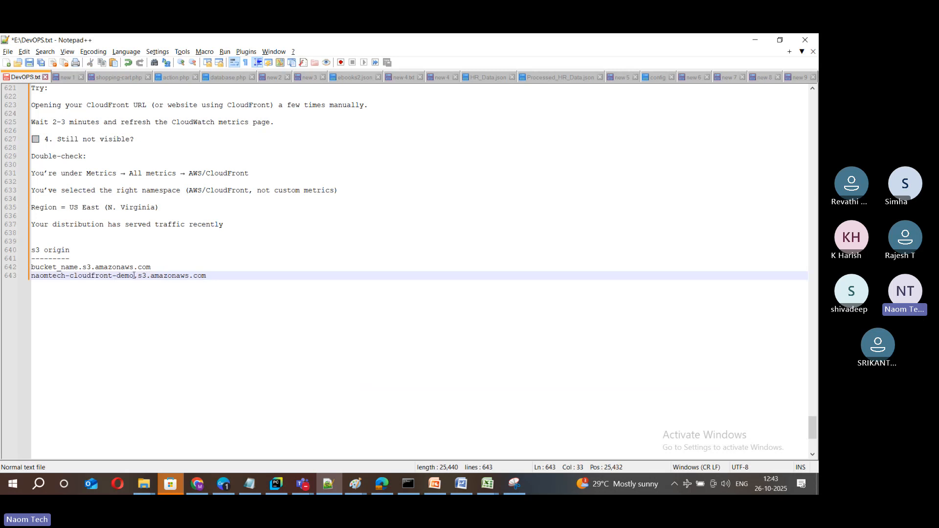
{"action": "left_click_drag", "start_coordinate": [139, 276], "coordinate": [215, 279]}
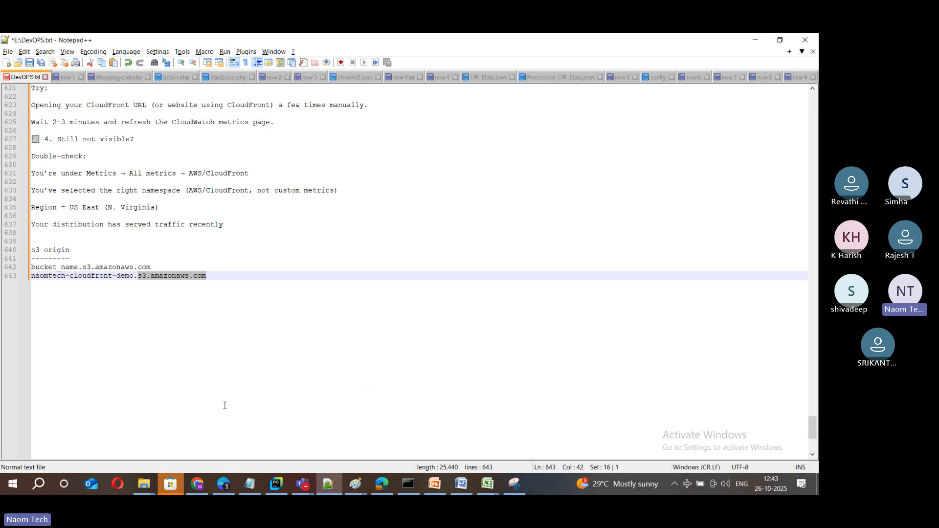
Return to the distribution setup in the browser, keep the recommended origin and cache settings, and continue to the security step
{"action": "left_click", "coordinate": [198, 485]}
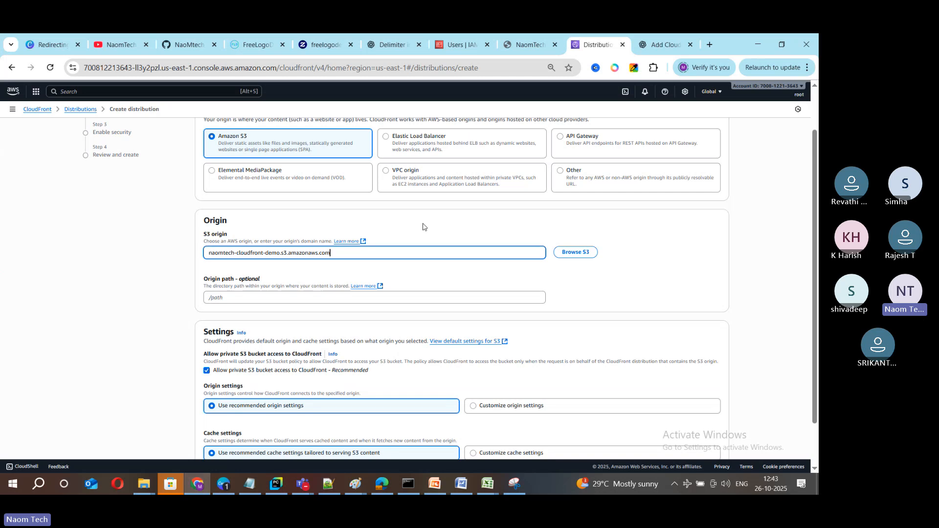
{"action": "scroll", "coordinate": [440, 263], "scroll_direction": "down", "scroll_amount": 2}
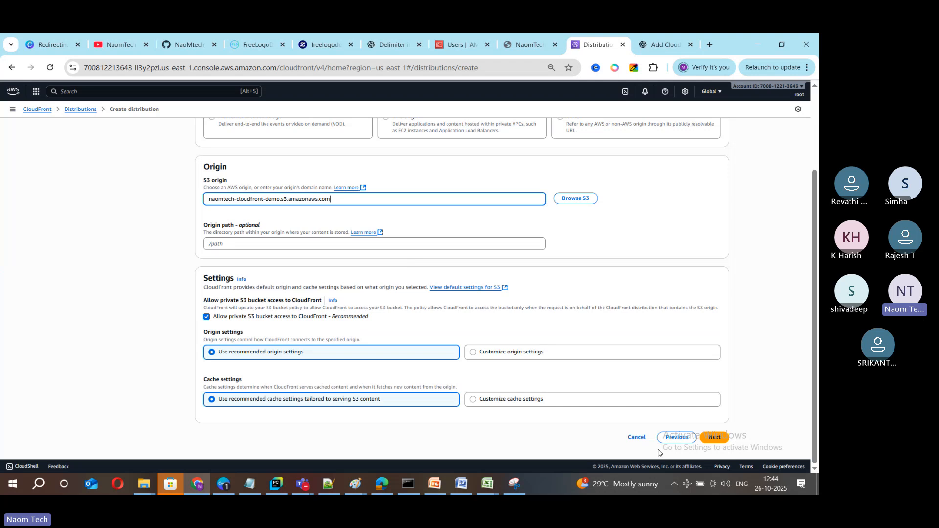
{"action": "left_click", "coordinate": [714, 438]}
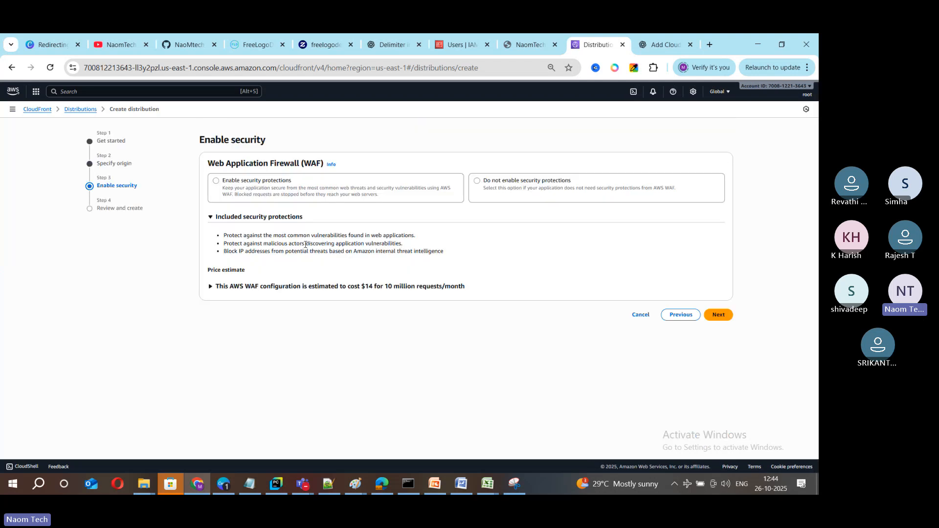
Try enabling the WAF security protections with the existing NaomTech-WebACL configuration
{"action": "left_click", "coordinate": [338, 182]}
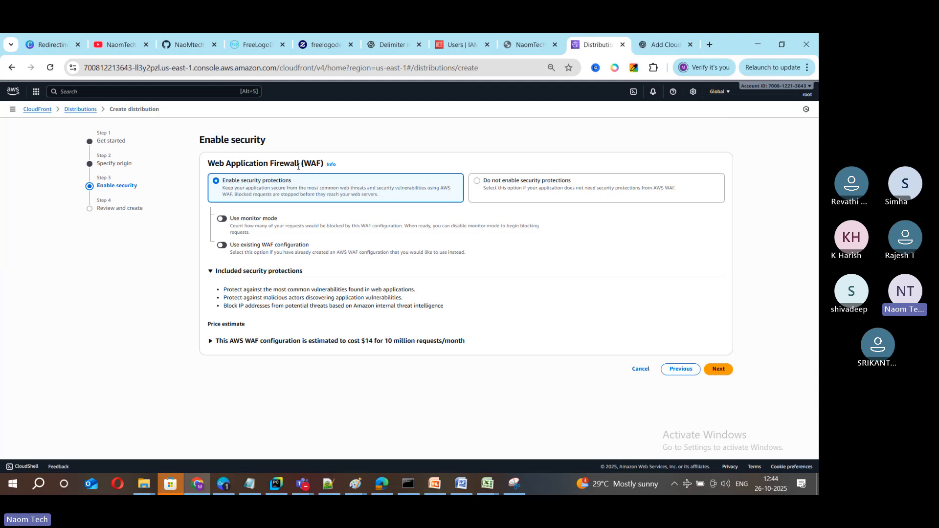
{"action": "left_click", "coordinate": [478, 181]}
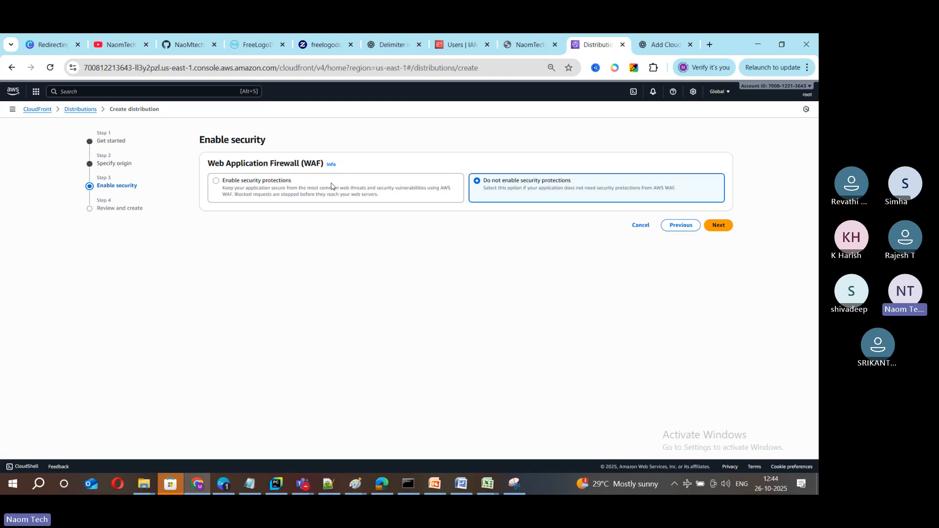
{"action": "left_click", "coordinate": [218, 185]}
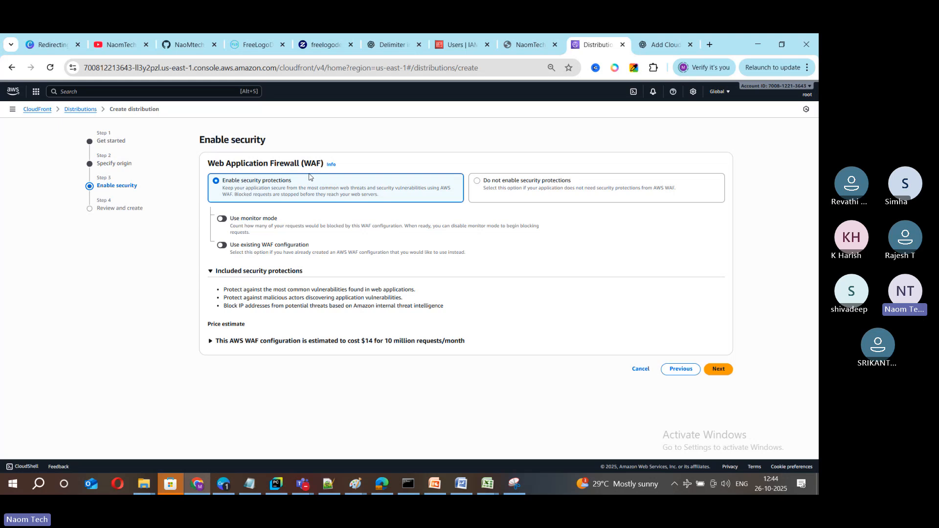
{"action": "left_click", "coordinate": [229, 250]}
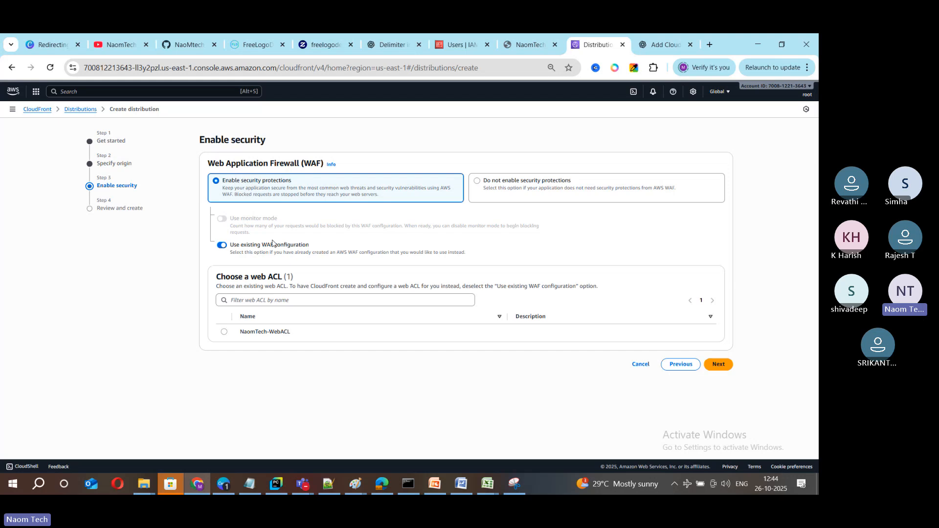
{"action": "left_click", "coordinate": [241, 335]}
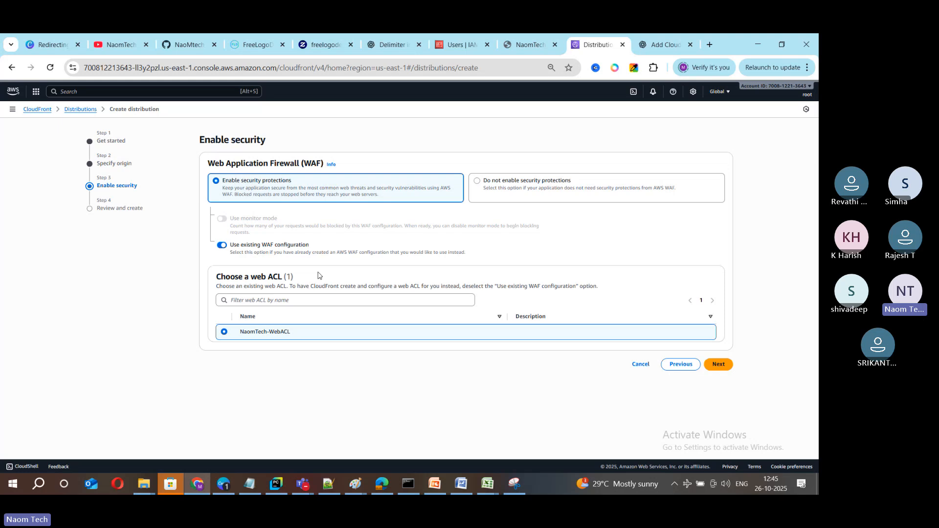
Choose not to enable WAF security protections and continue to the review of the distribution
{"action": "left_click", "coordinate": [483, 181]}
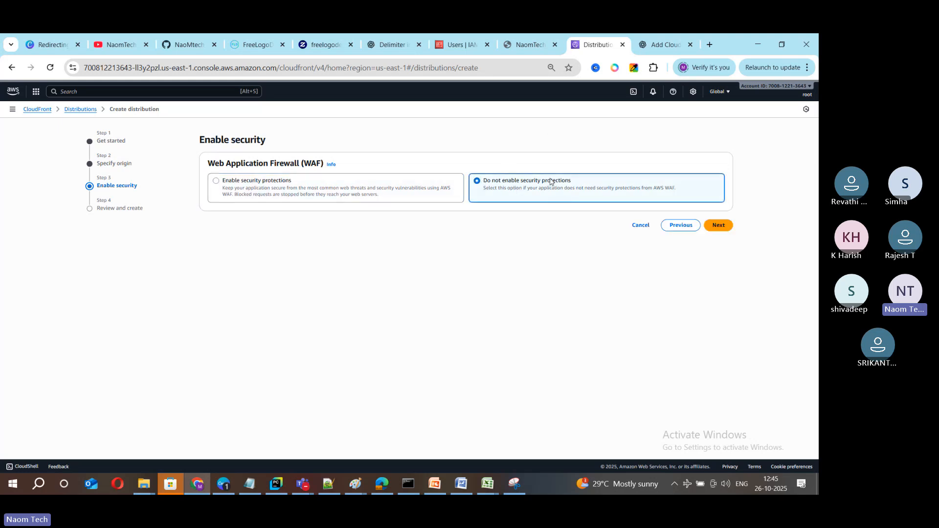
{"action": "left_click", "coordinate": [717, 228]}
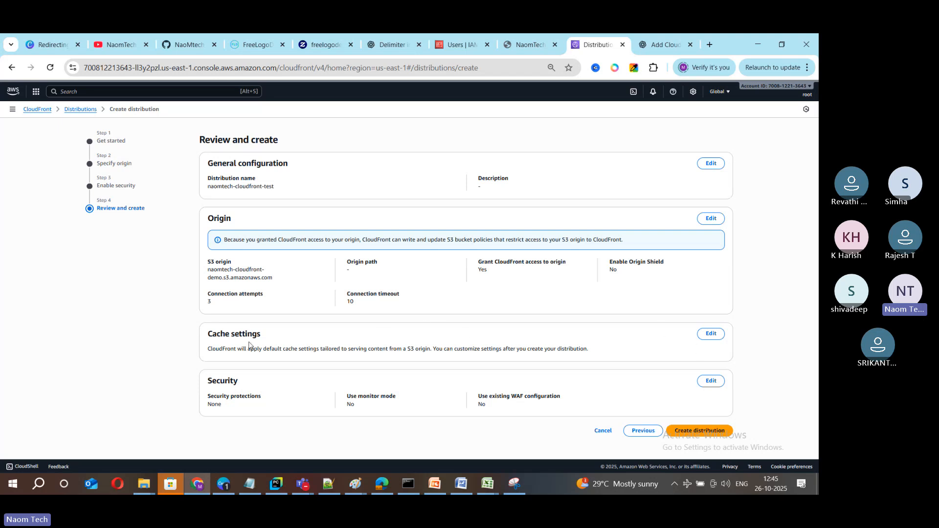
{"action": "left_click_drag", "start_coordinate": [274, 339], "coordinate": [189, 329]}
{"action": "left_click", "coordinate": [310, 339]}
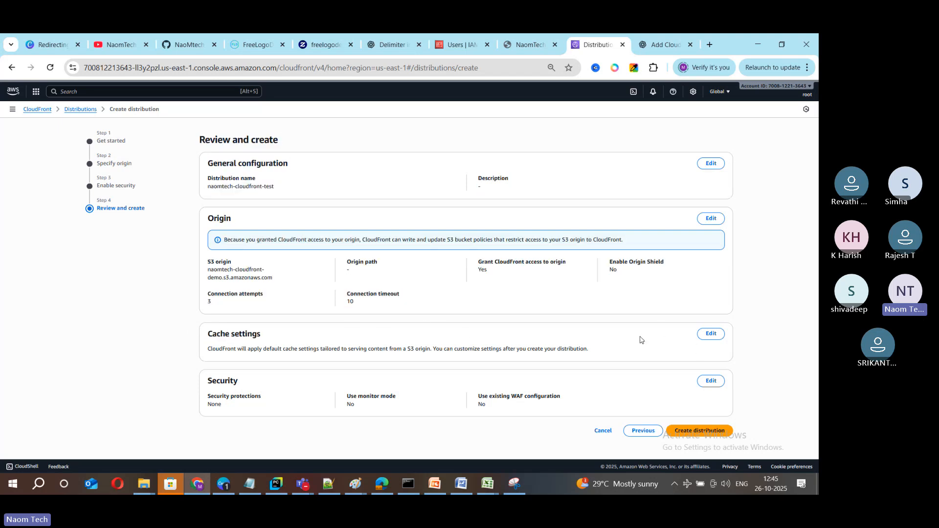
Open the cache settings for editing, examine the origin and cache options, and return to the review unchanged
{"action": "left_click", "coordinate": [712, 335]}
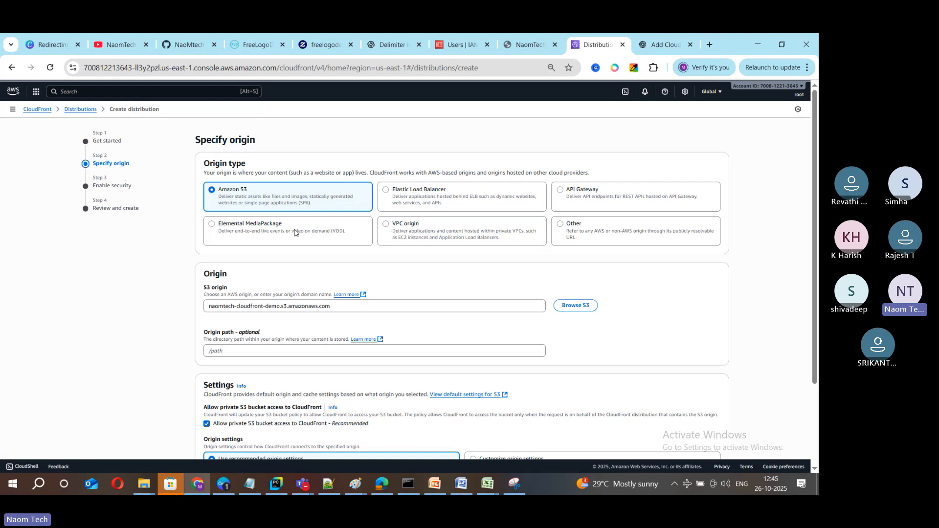
{"action": "scroll", "coordinate": [296, 233], "scroll_direction": "down", "scroll_amount": 2}
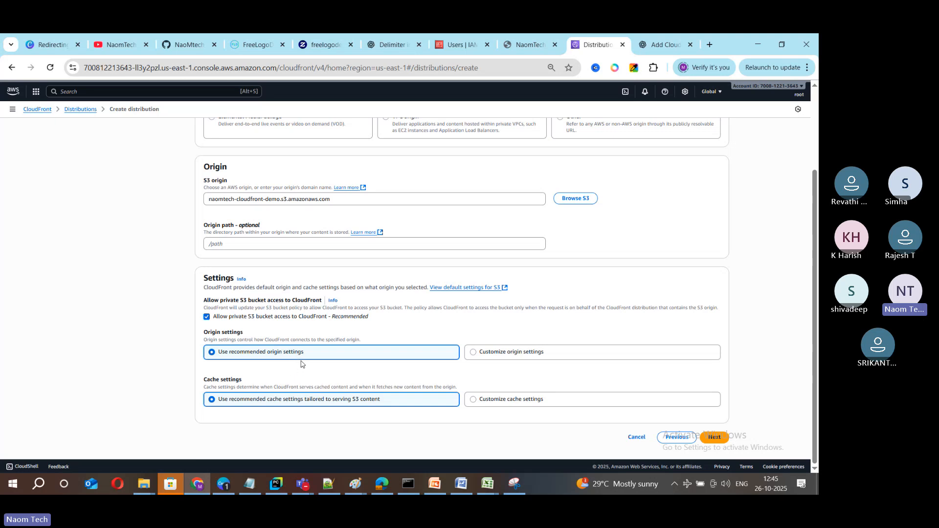
{"action": "left_click", "coordinate": [713, 438]}
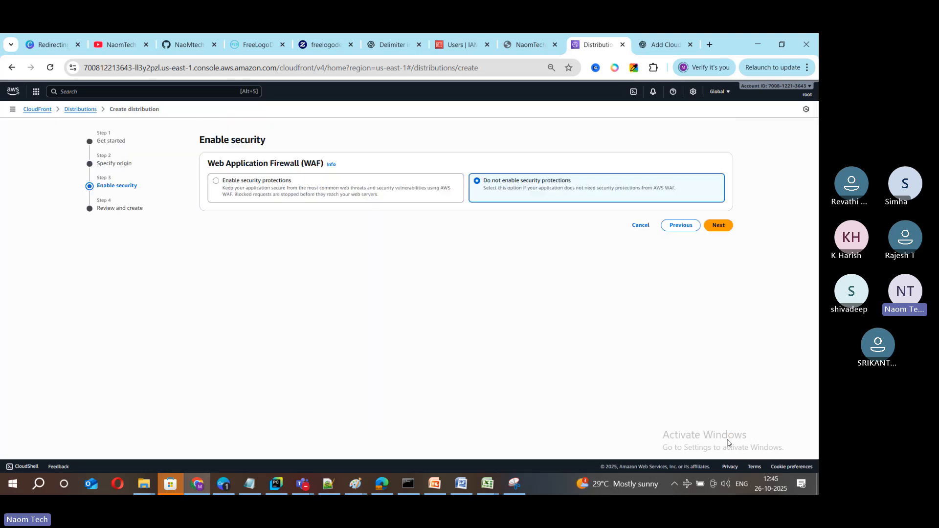
{"action": "left_click", "coordinate": [717, 226]}
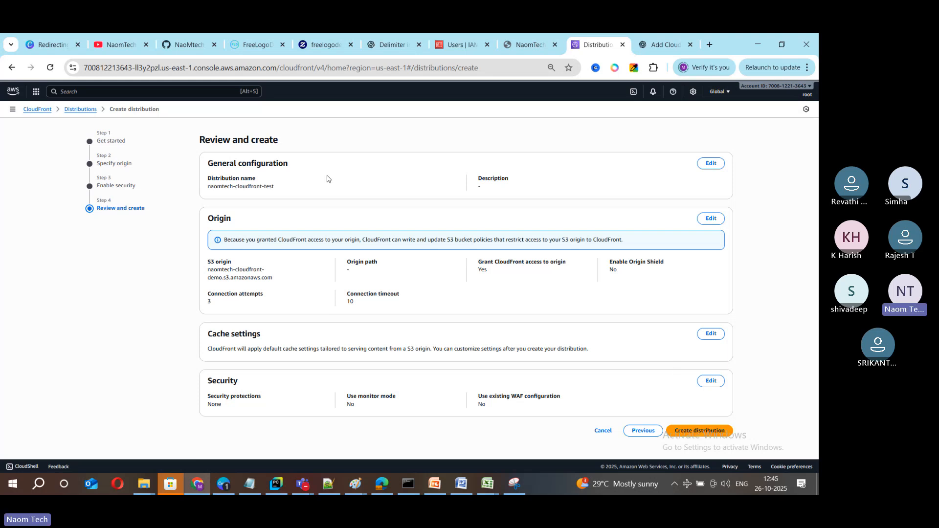
Open the general configuration for editing, check the distribution and origin settings, and return to the review with everything unchanged
{"action": "left_click", "coordinate": [712, 164]}
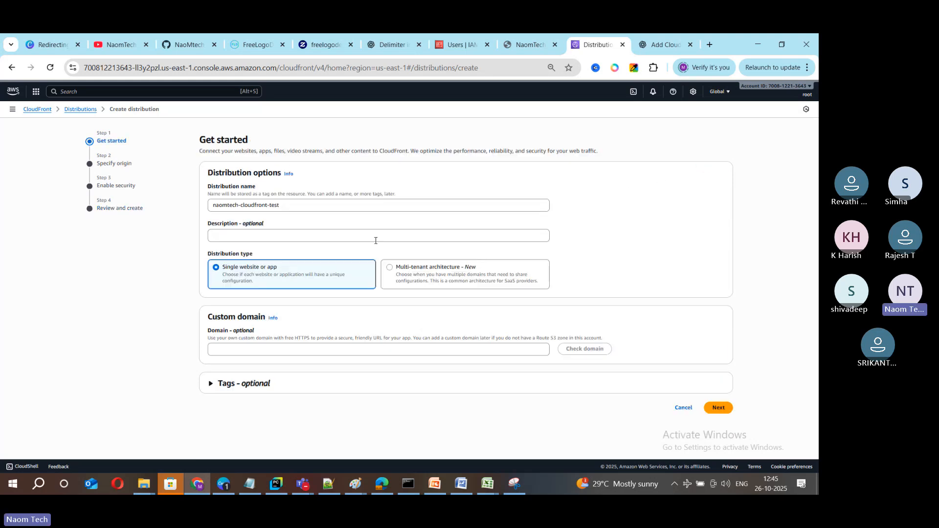
{"action": "left_click", "coordinate": [269, 349]}
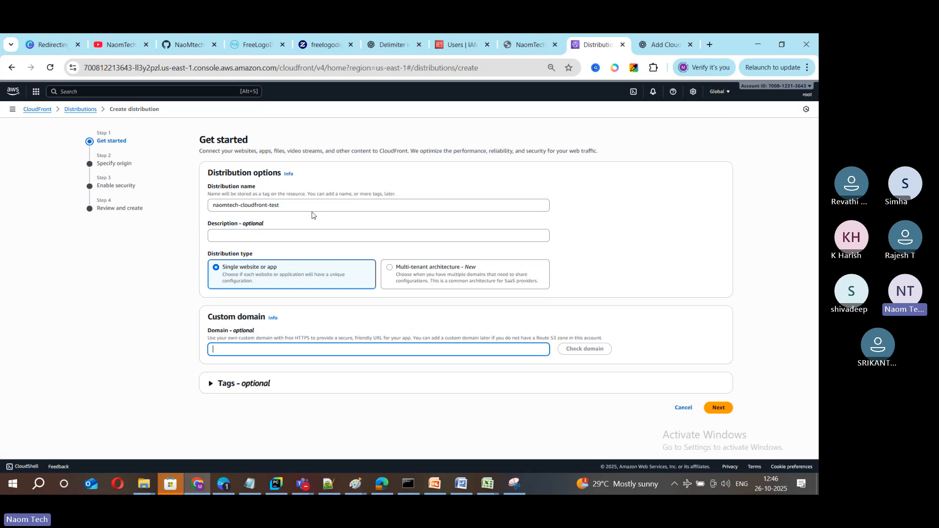
{"action": "left_click", "coordinate": [719, 408]}
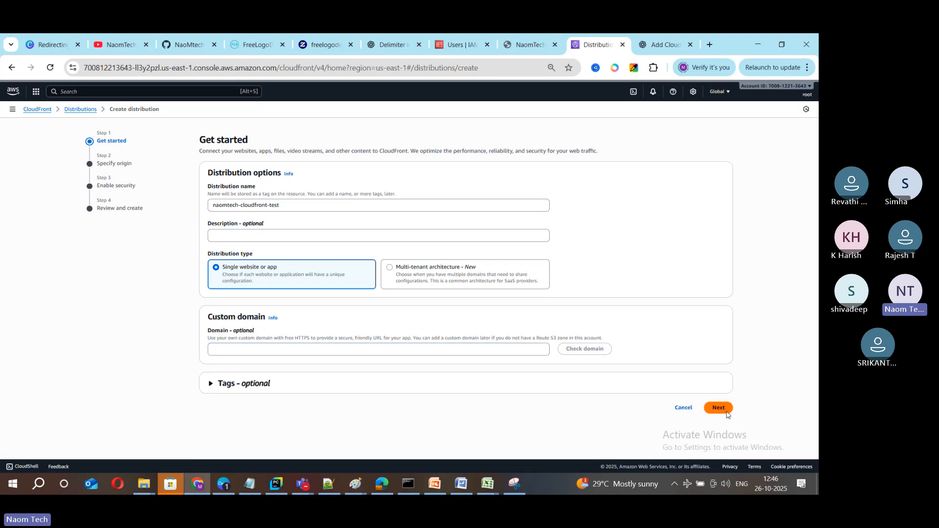
{"action": "scroll", "coordinate": [638, 373], "scroll_direction": "down", "scroll_amount": 3}
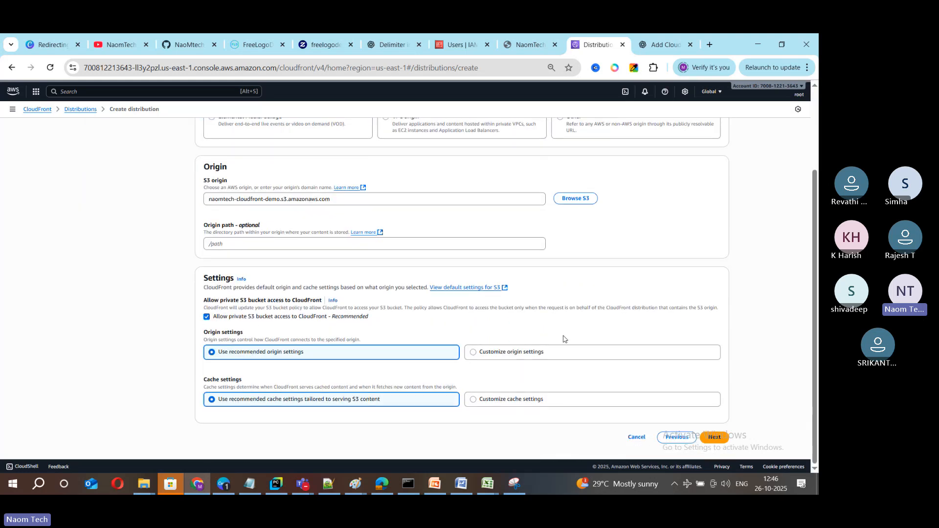
{"action": "scroll", "coordinate": [320, 285], "scroll_direction": "up", "scroll_amount": 3}
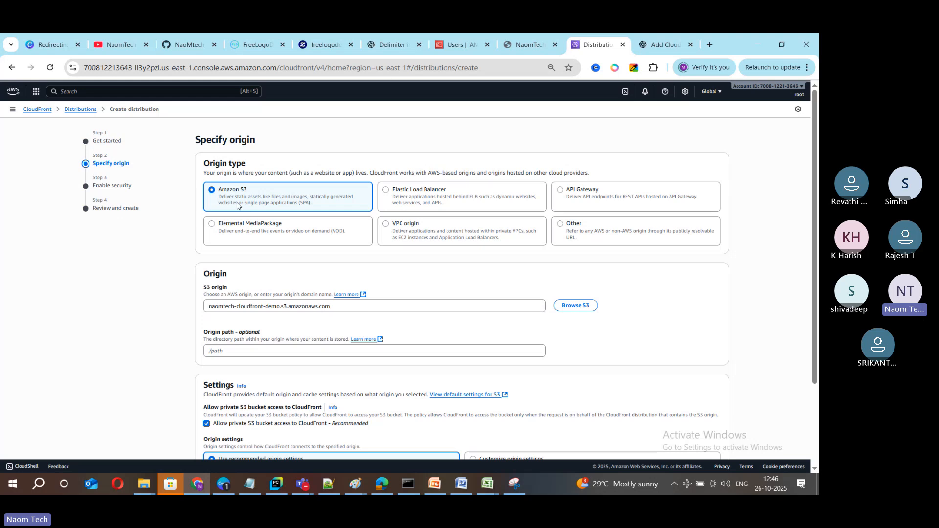
{"action": "scroll", "coordinate": [557, 345], "scroll_direction": "down", "scroll_amount": 3}
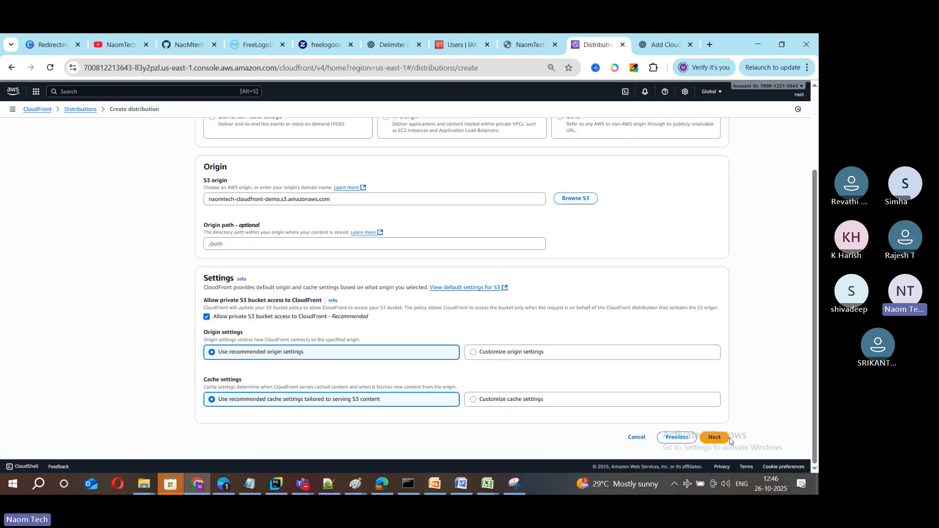
{"action": "left_click", "coordinate": [728, 440]}
{"action": "left_click", "coordinate": [728, 227]}
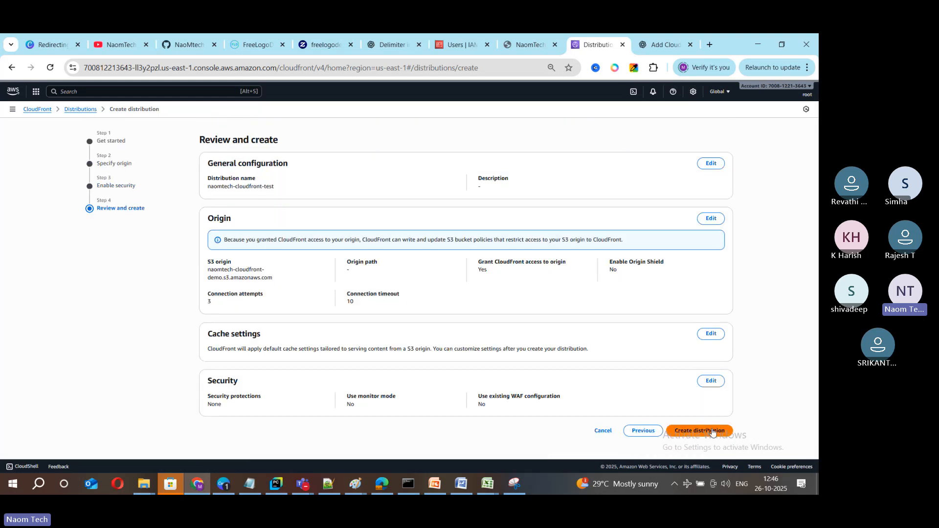
Create the naomtech-cloudfront-test distribution, check the CloudFront steps slide in PowerPoint, and return to the browser
{"action": "left_click", "coordinate": [715, 433]}
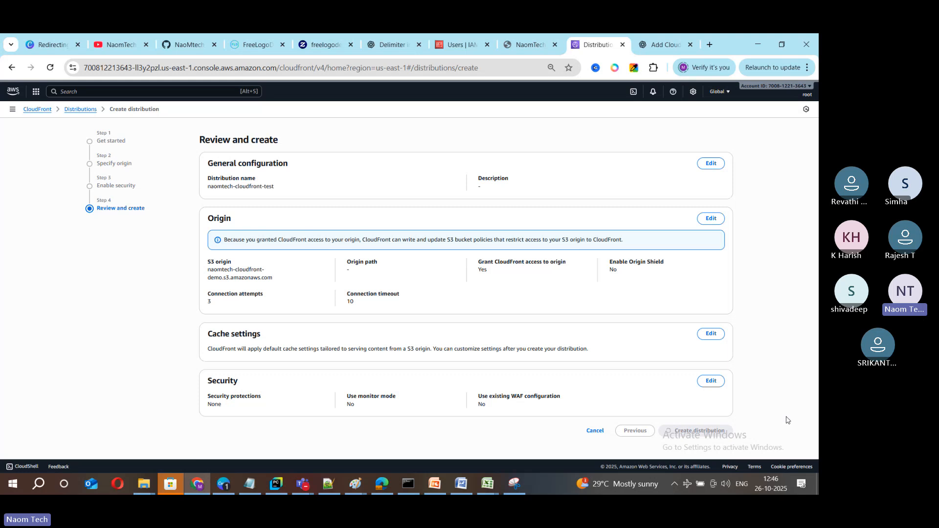
{"action": "left_click", "coordinate": [435, 485]}
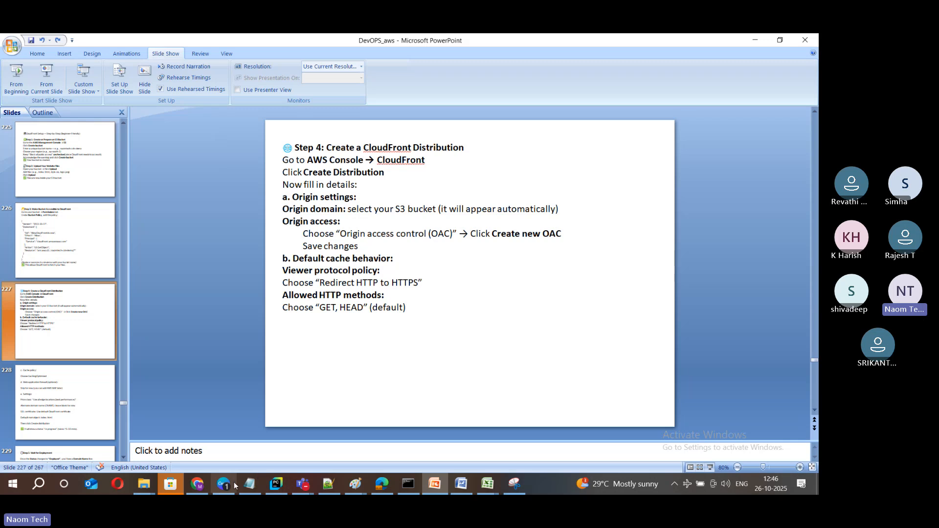
{"action": "left_click", "coordinate": [198, 485]}
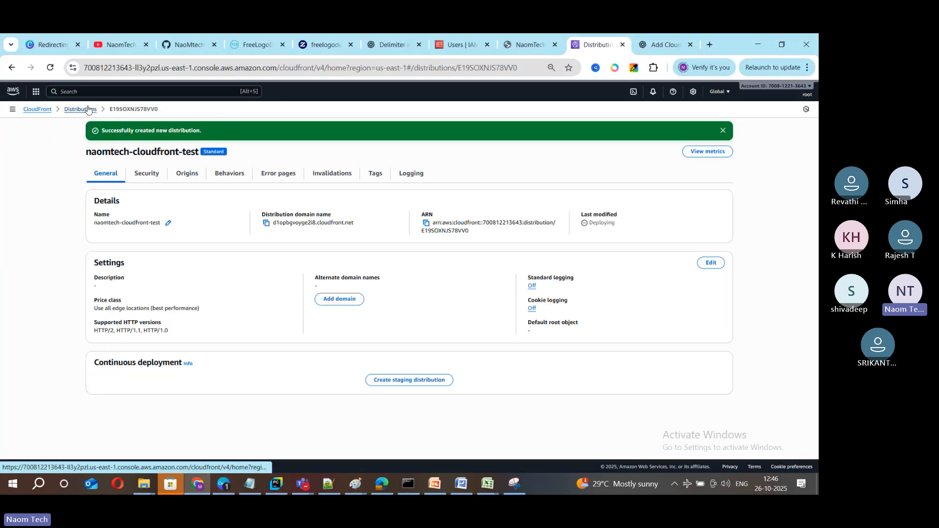
Go to the list of distributions and copy the domain name of the new naomtech-cloudfront-test distribution
{"action": "left_click_drag", "start_coordinate": [169, 108], "coordinate": [112, 109]}
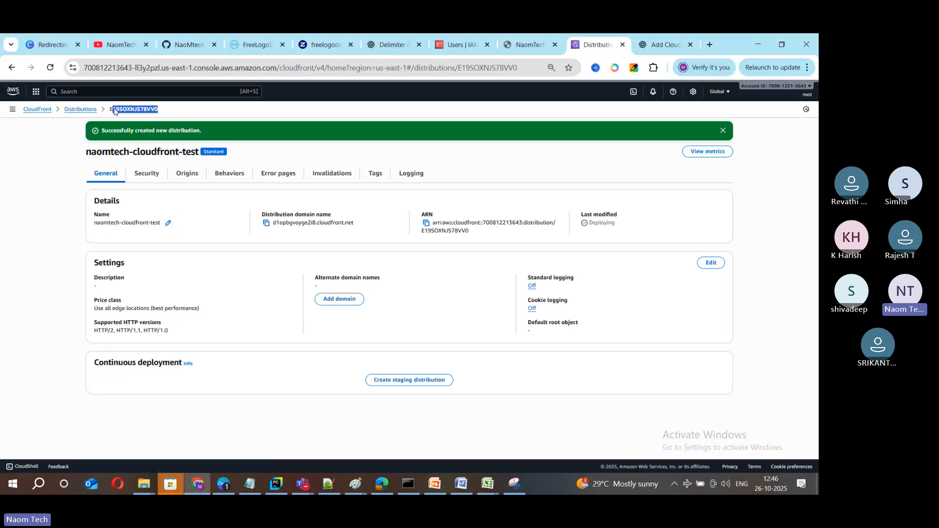
{"action": "left_click", "coordinate": [68, 111]}
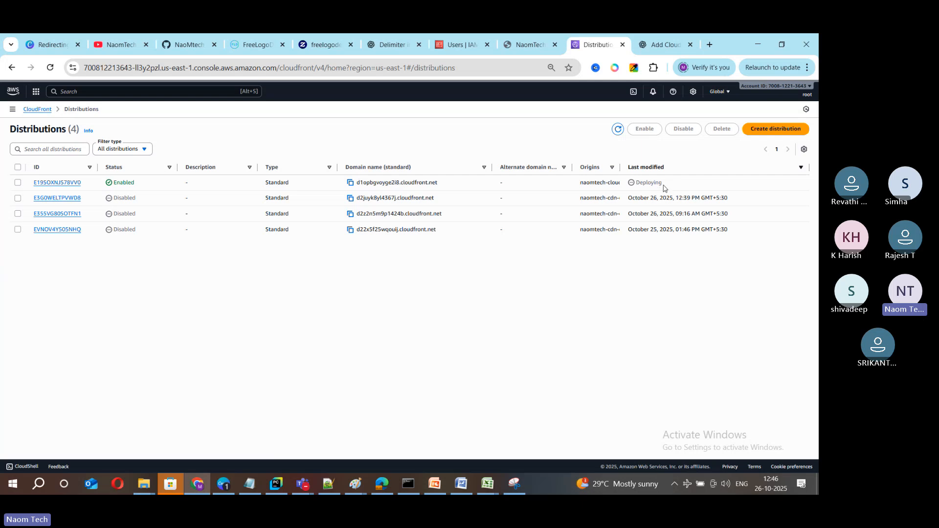
{"action": "left_click", "coordinate": [354, 185]}
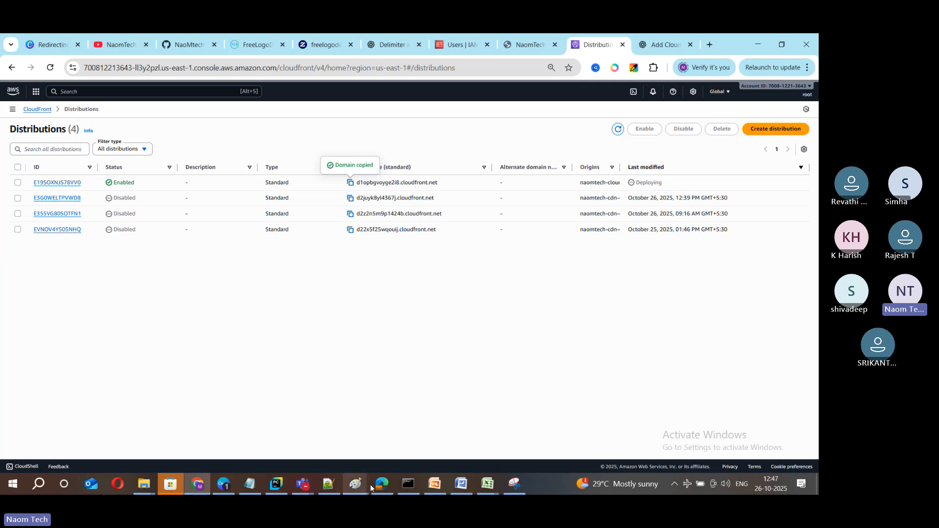
Switch to Paint, look at the edge locations diagram, and bring up the blank untitled drawing
{"action": "mouse_move", "coordinate": [356, 485]}
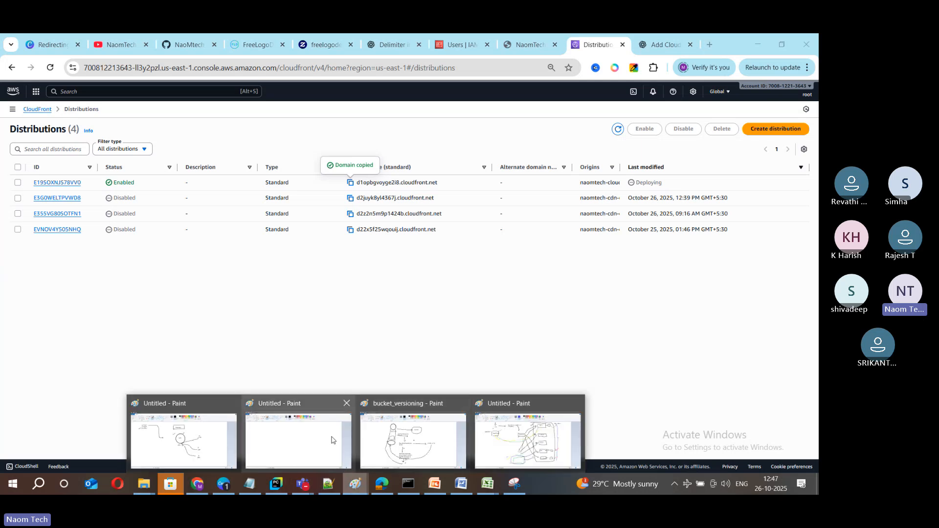
{"action": "left_click", "coordinate": [529, 441]}
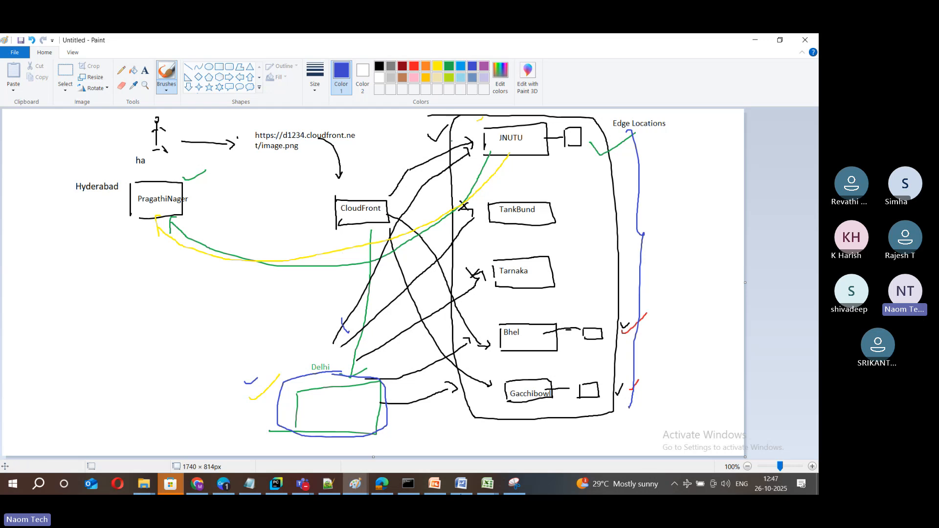
{"action": "left_click", "coordinate": [359, 483]}
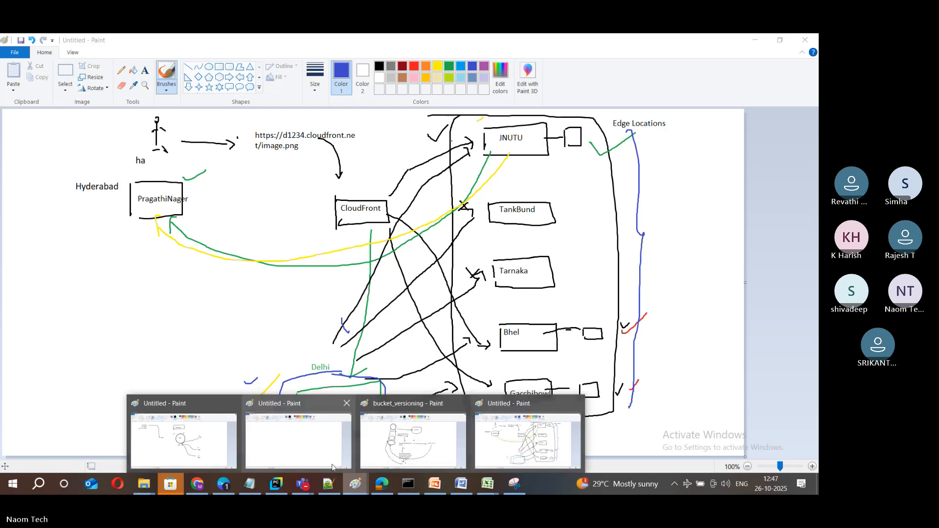
{"action": "left_click", "coordinate": [287, 435]}
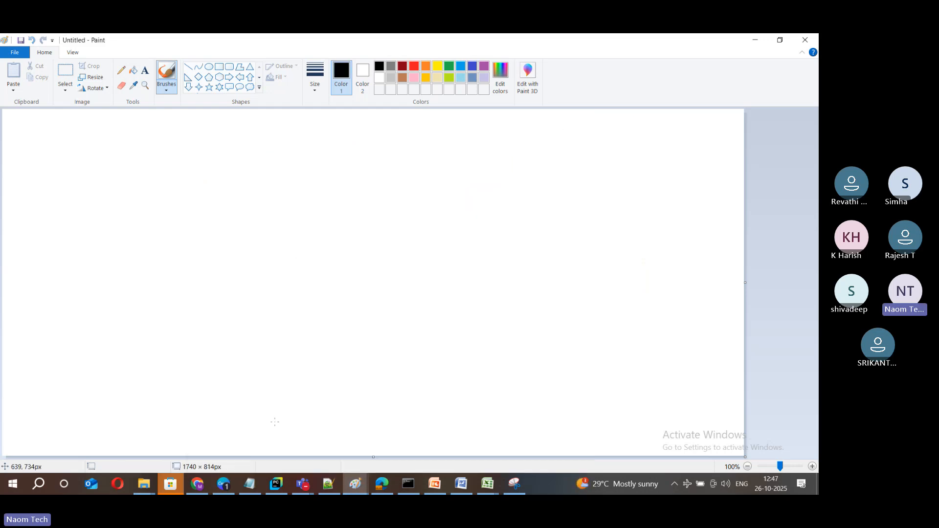
{"action": "left_click", "coordinate": [146, 70]}
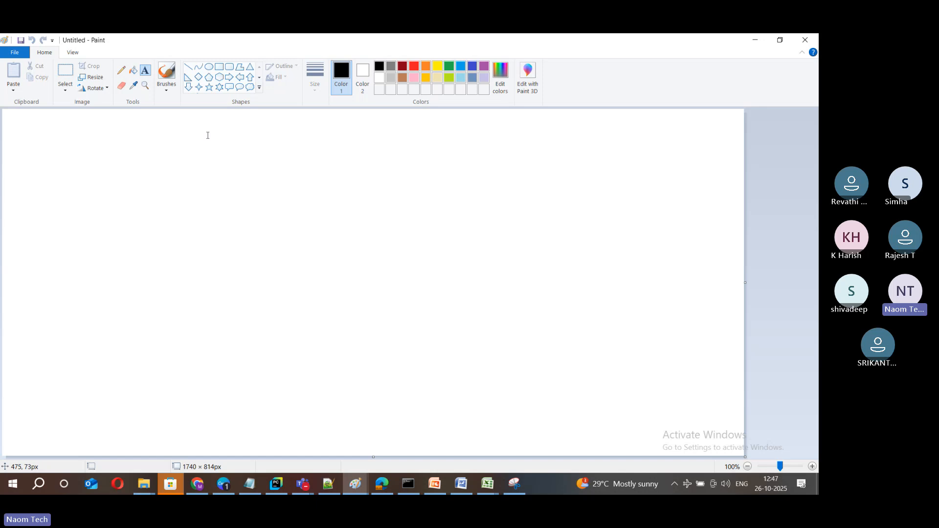
{"action": "left_click", "coordinate": [219, 67]}
{"action": "left_click", "coordinate": [166, 71]}
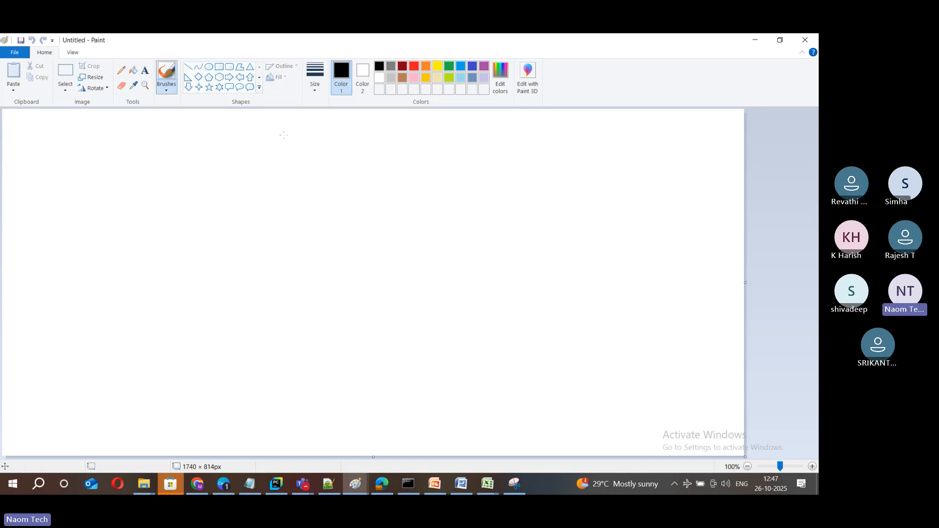
{"action": "left_click_drag", "start_coordinate": [409, 164], "coordinate": [413, 200]}
{"action": "left_click_drag", "start_coordinate": [450, 163], "coordinate": [451, 207]}
{"action": "mouse_move", "coordinate": [416, 163]}
{"action": "left_mouse_down"}
{"action": "mouse_move", "coordinate": [440, 166]}
{"action": "mouse_move", "coordinate": [423, 156]}
{"action": "left_mouse_up"}
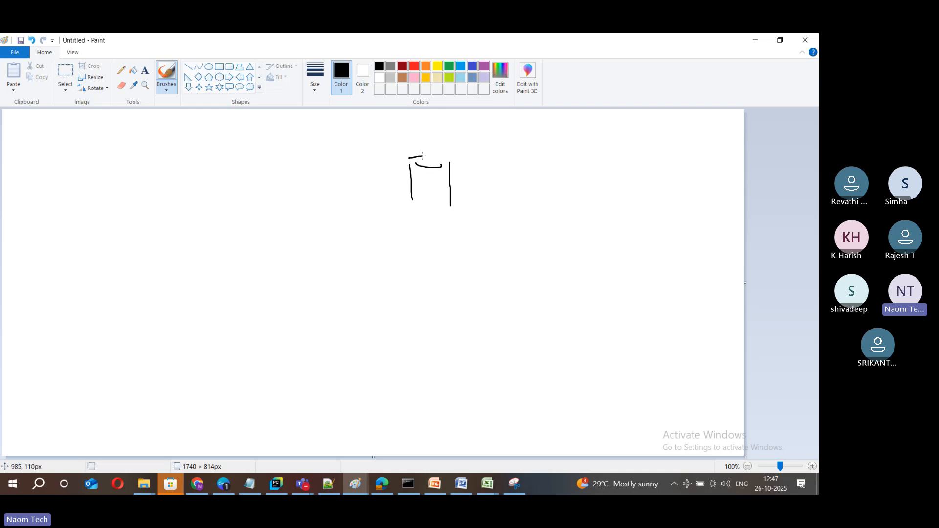
{"action": "left_click_drag", "start_coordinate": [412, 204], "coordinate": [448, 196]}
{"action": "key", "text": "ctrl+z"}
{"action": "key", "text": "ctrl+z"}
{"action": "key", "text": "ctrl+z"}
{"action": "key", "text": "ctrl+z"}
{"action": "key", "text": "ctrl+z"}
Draw a cylinder from two stacked ellipses, about 162 × 64 px and 162 × 56 px, joined by a straight line on each side
{"action": "left_click", "coordinate": [209, 67]}
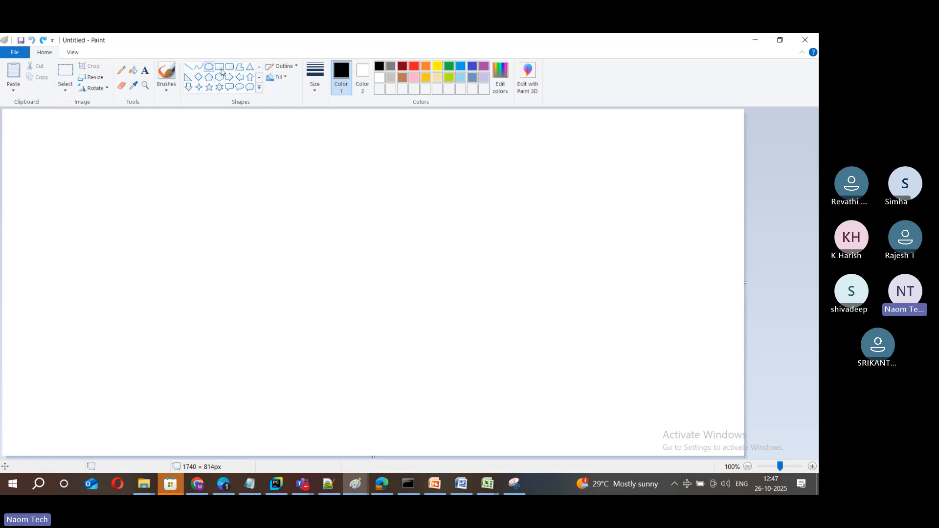
{"action": "left_click_drag", "start_coordinate": [383, 136], "coordinate": [453, 164]}
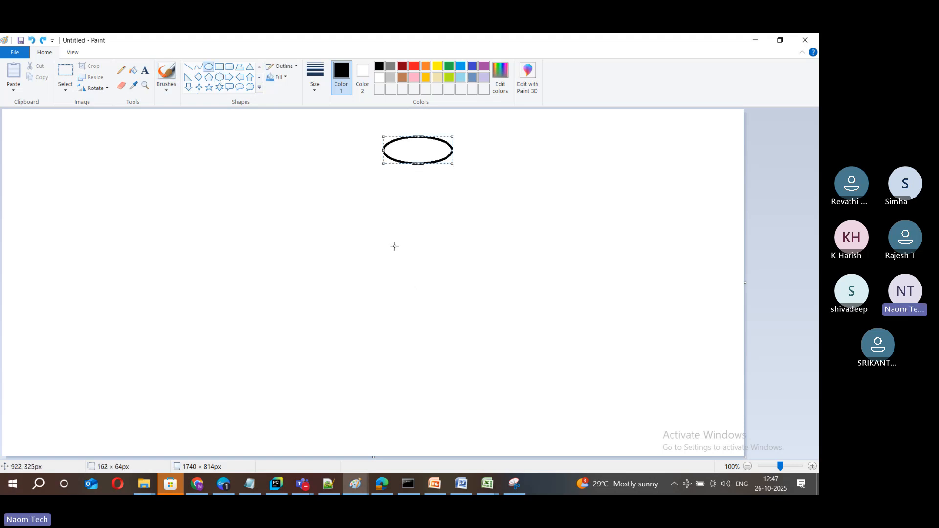
{"action": "left_click_drag", "start_coordinate": [390, 231], "coordinate": [459, 255]}
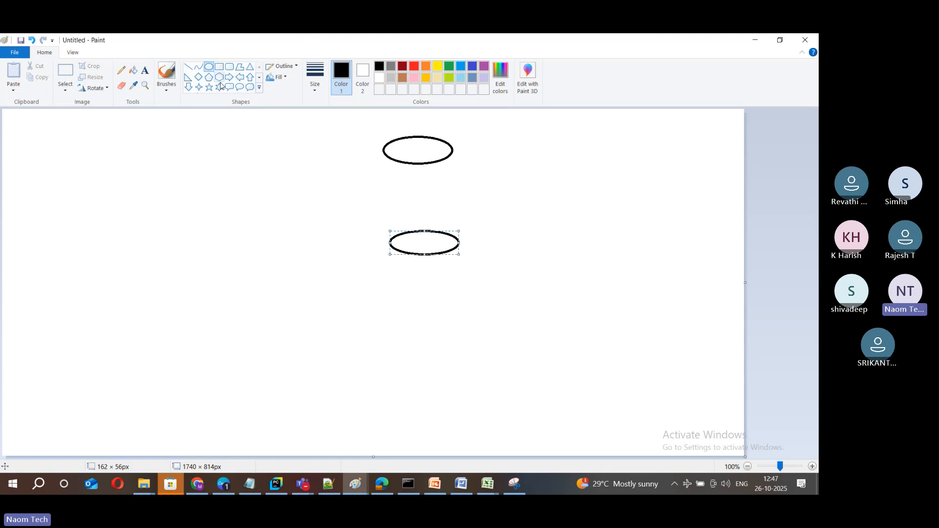
{"action": "left_click", "coordinate": [188, 67]}
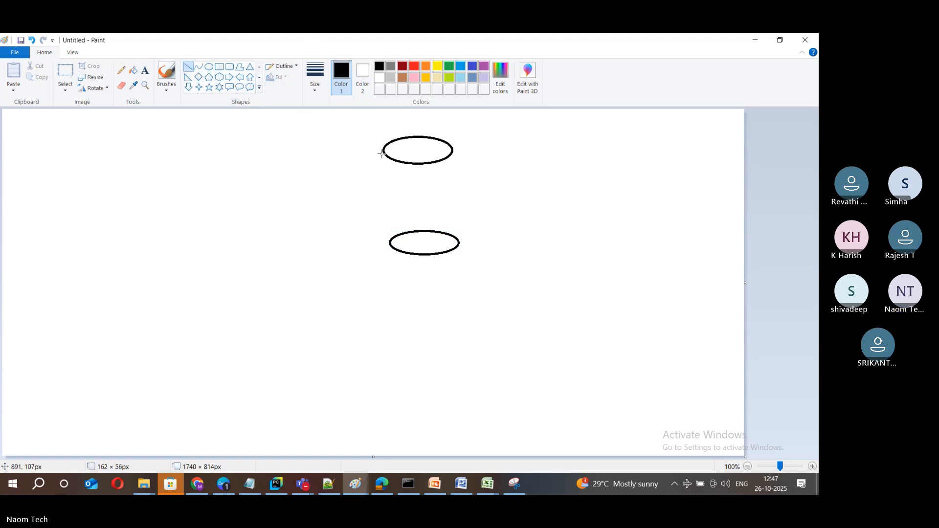
{"action": "left_click_drag", "start_coordinate": [382, 152], "coordinate": [388, 247]}
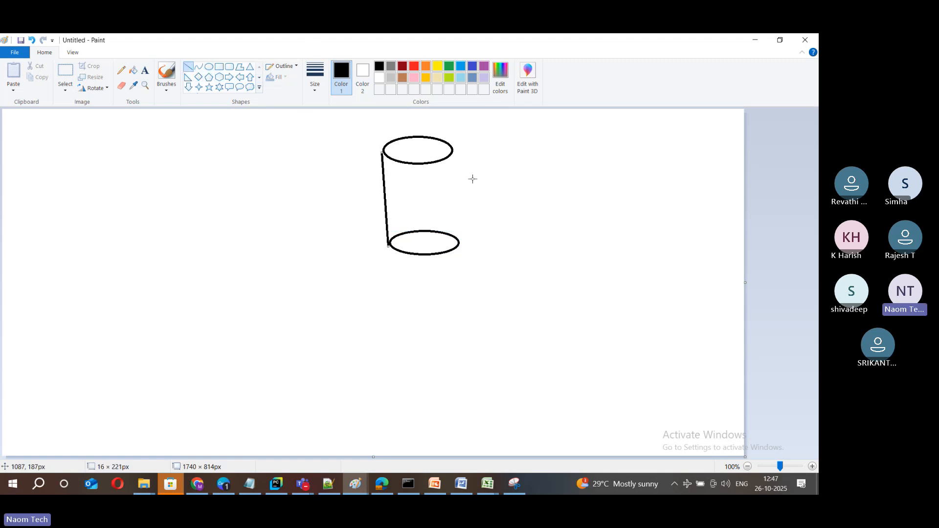
{"action": "left_click_drag", "start_coordinate": [456, 146], "coordinate": [460, 238]}
Label the cylinder's upper ellipse S3 and draw a rectangle about 118 × 92 px inside the cylinder
{"action": "left_click", "coordinate": [145, 70]}
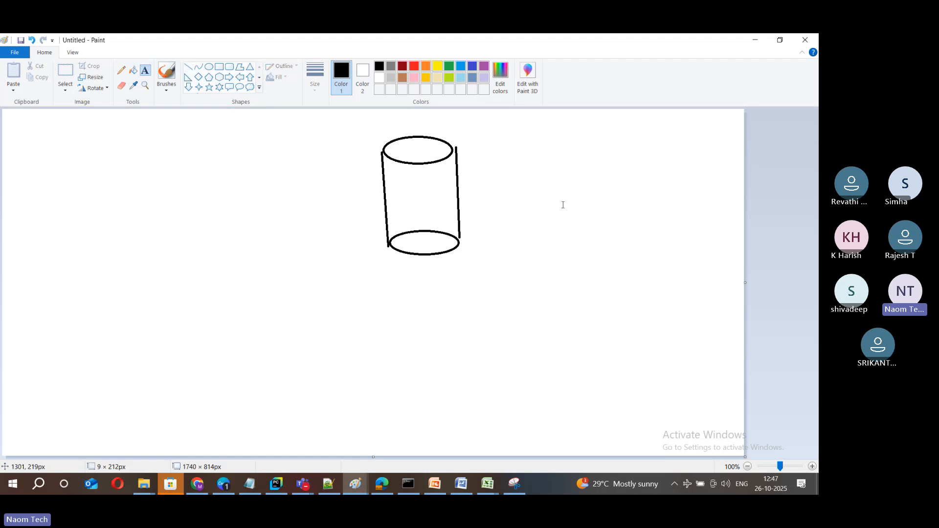
{"action": "left_click", "coordinate": [411, 141]}
{"action": "type", "text": "S3"}
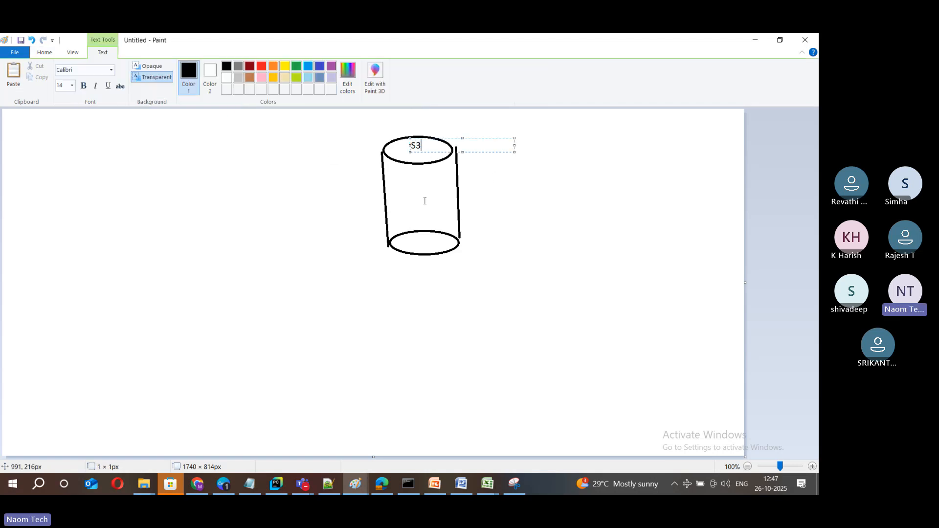
{"action": "left_click", "coordinate": [405, 179]}
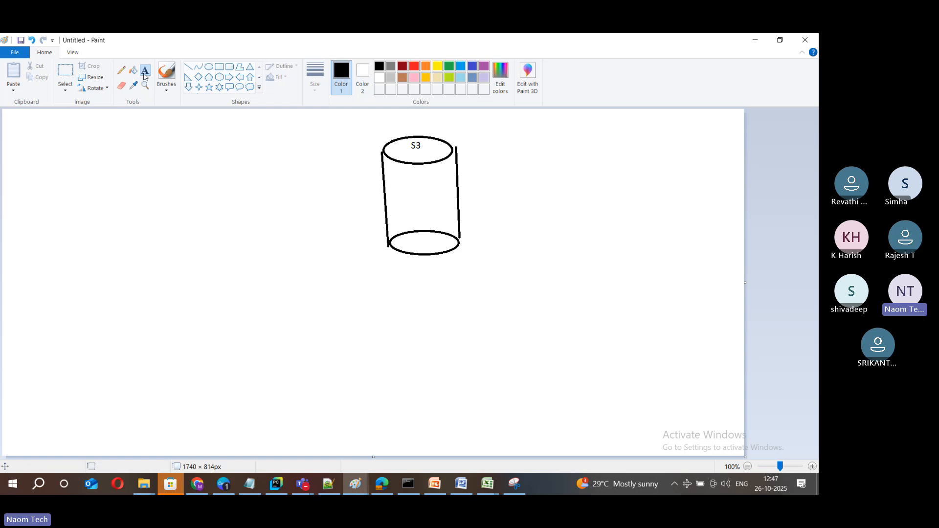
{"action": "left_click", "coordinate": [220, 67]}
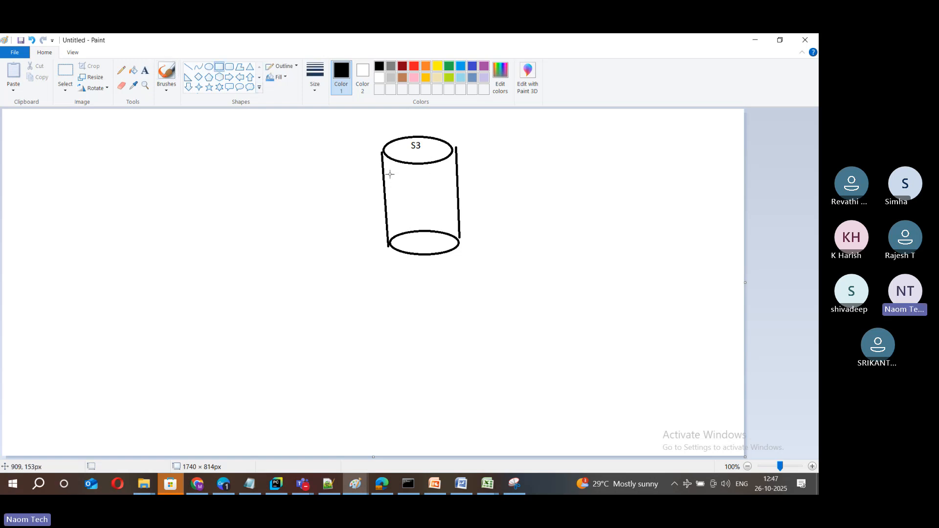
{"action": "left_click_drag", "start_coordinate": [394, 176], "coordinate": [446, 216]}
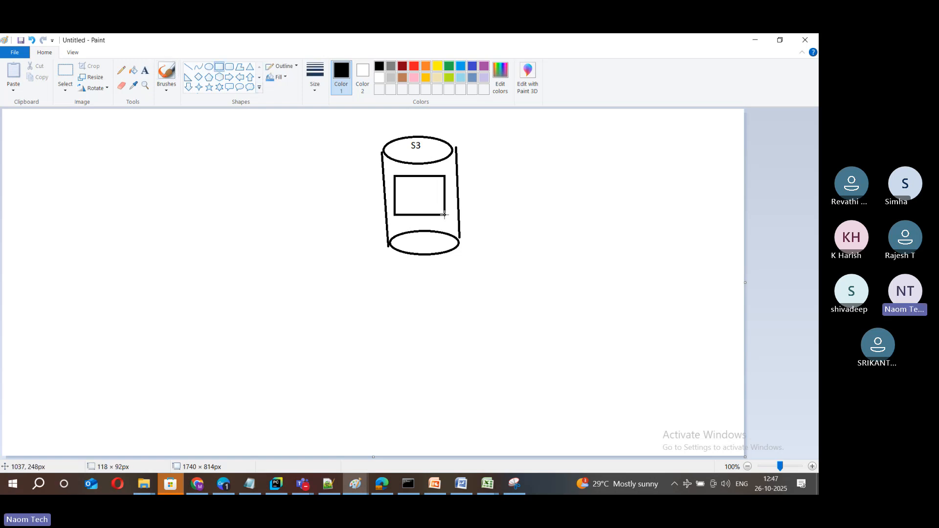
Add the bucket name text "naomtech-...." inside the cylinder, just above the rectangle
{"action": "left_click", "coordinate": [145, 72]}
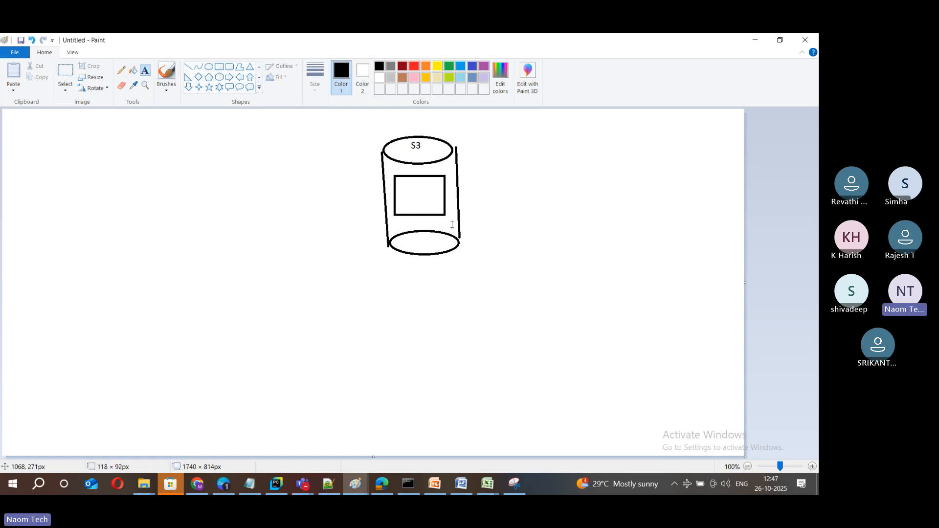
{"action": "left_click", "coordinate": [392, 161]}
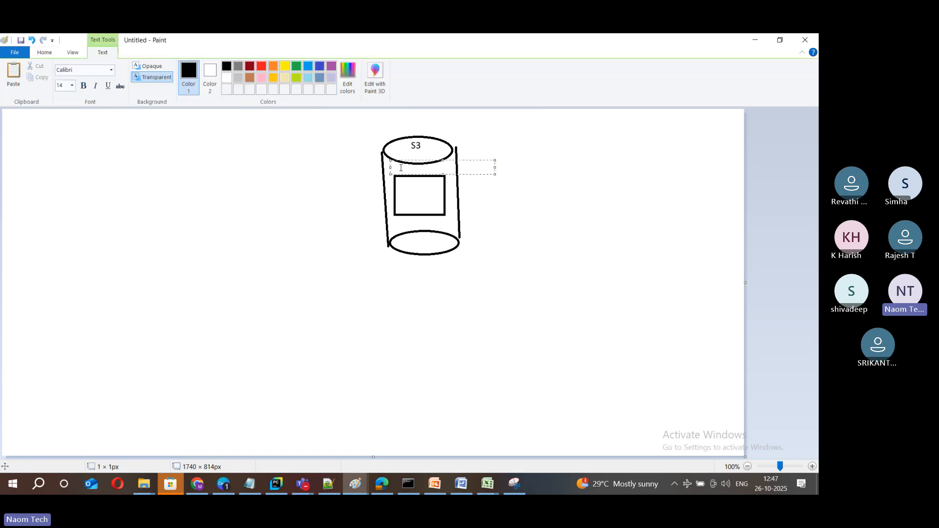
{"action": "type", "text": "websi"}
{"action": "key", "text": "BackSpace"}
{"action": "key", "text": "BackSpace"}
{"action": "key", "text": "BackSpace"}
{"action": "key", "text": "BackSpace"}
{"action": "key", "text": "BackSpace"}
{"action": "type", "text": "naomte"}
List the website files index.html, logo.png and styles.css on separate lines inside the rectangle
{"action": "left_click", "coordinate": [401, 185]}
{"action": "left_click", "coordinate": [401, 186]}
{"action": "type", "text": "index."}
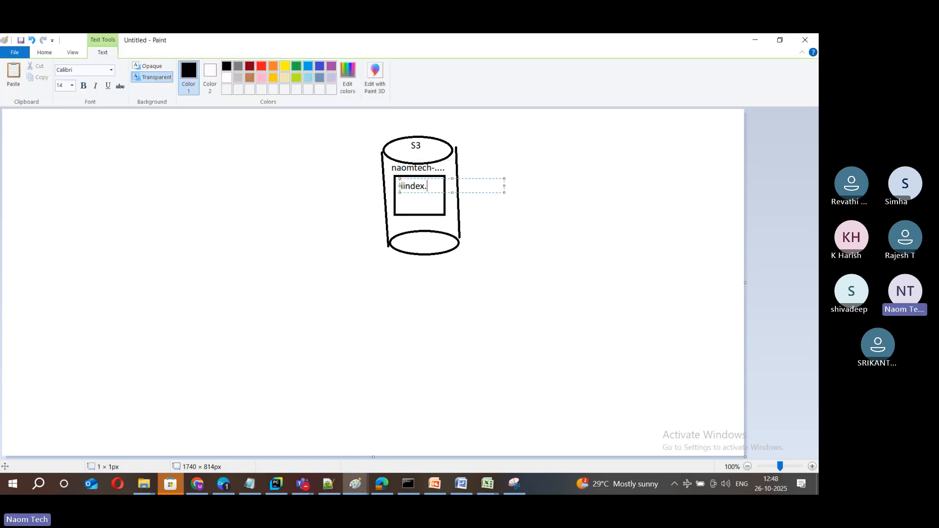
{"action": "type", "text": "htm"}
{"action": "key", "text": "Return"}
{"action": "type", "text": "lo"}
{"action": "key", "text": "BackSpace"}
{"action": "type", "text": "o.pn"}
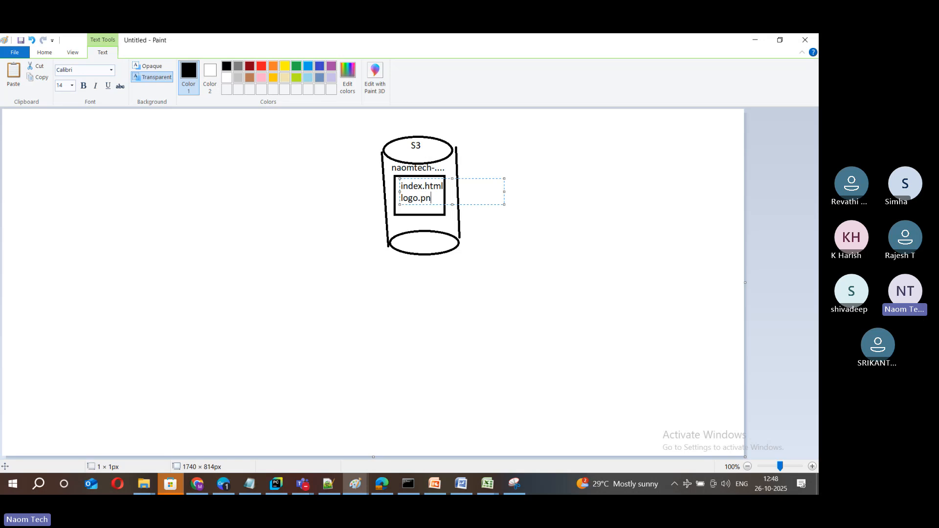
{"action": "type", "text": "g"}
{"action": "key", "text": "Return"}
{"action": "type", "text": "styles.css"}
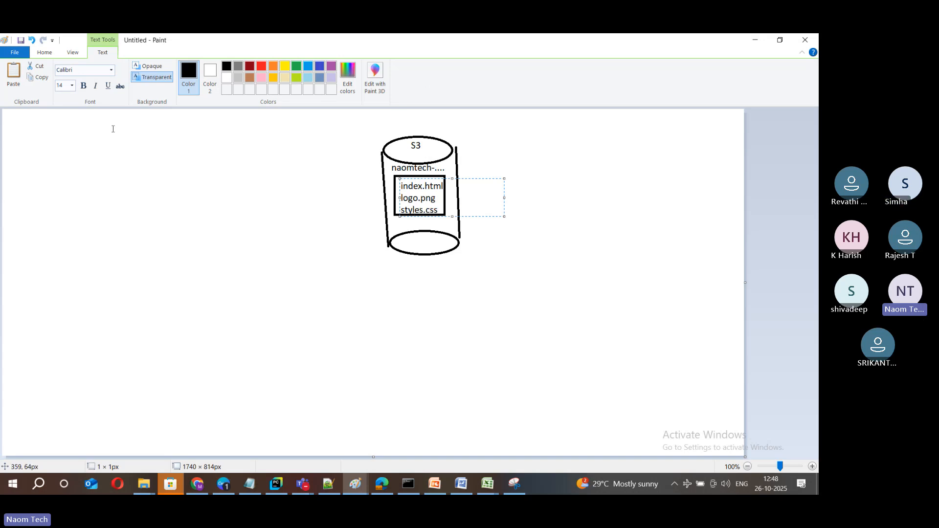
Draw a rectangle about 213 × 121 px beside the S3 cylinder and label it CloudFront inside
{"action": "left_click", "coordinate": [151, 172]}
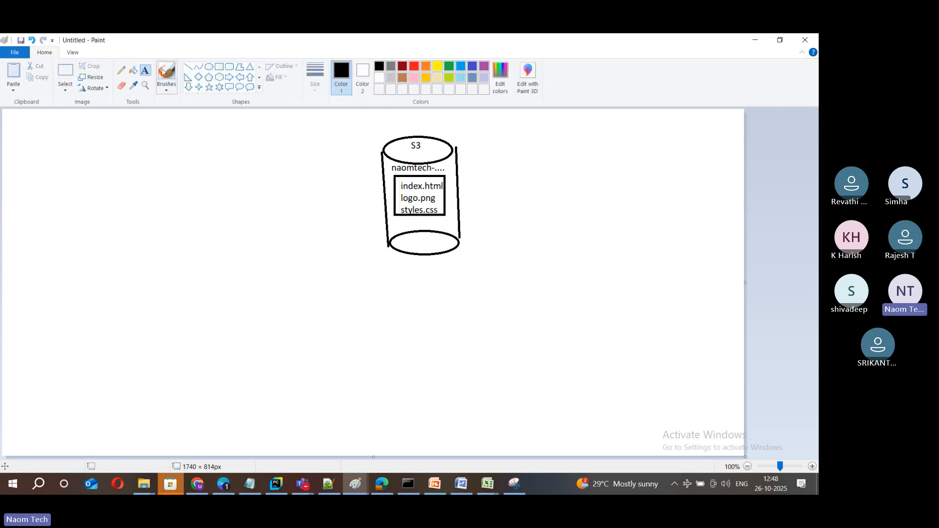
{"action": "left_click", "coordinate": [220, 67]}
{"action": "left_click_drag", "start_coordinate": [203, 171], "coordinate": [294, 223]}
{"action": "left_click", "coordinate": [163, 72]}
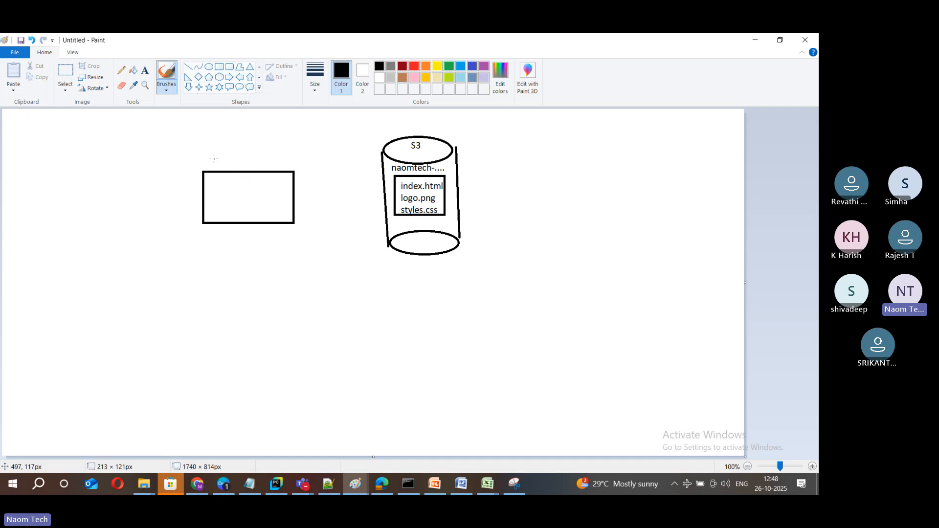
{"action": "left_click", "coordinate": [146, 71]}
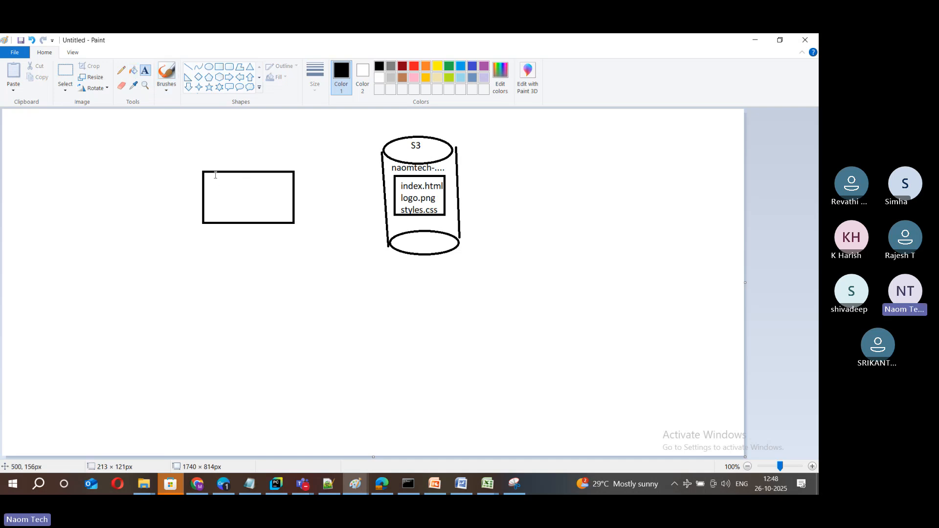
{"action": "left_click", "coordinate": [212, 153]}
{"action": "left_click", "coordinate": [217, 189]}
{"action": "left_click", "coordinate": [217, 189]}
{"action": "type", "text": "Clou"}
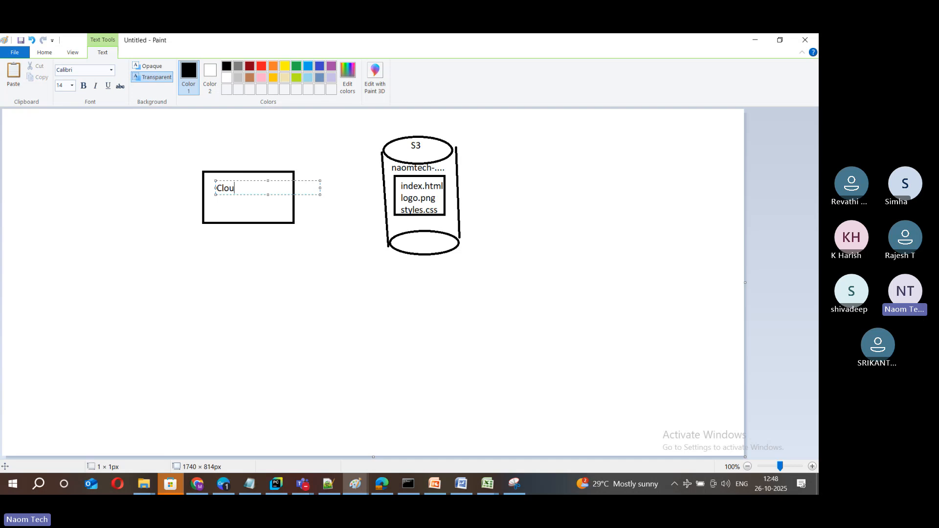
{"action": "type", "text": "dFront"}
{"action": "left_click", "coordinate": [193, 142]}
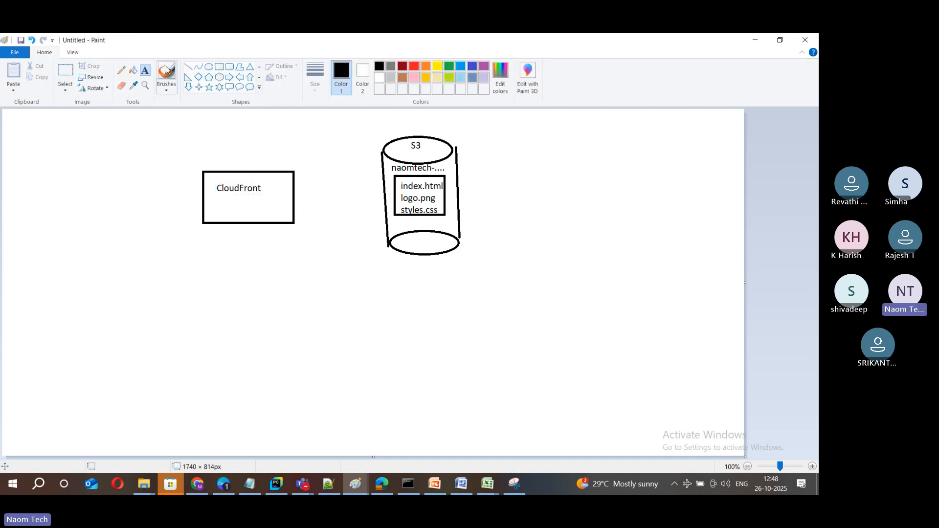
{"action": "key", "text": "alt+Tab"}
{"action": "key", "text": "alt+Tab"}
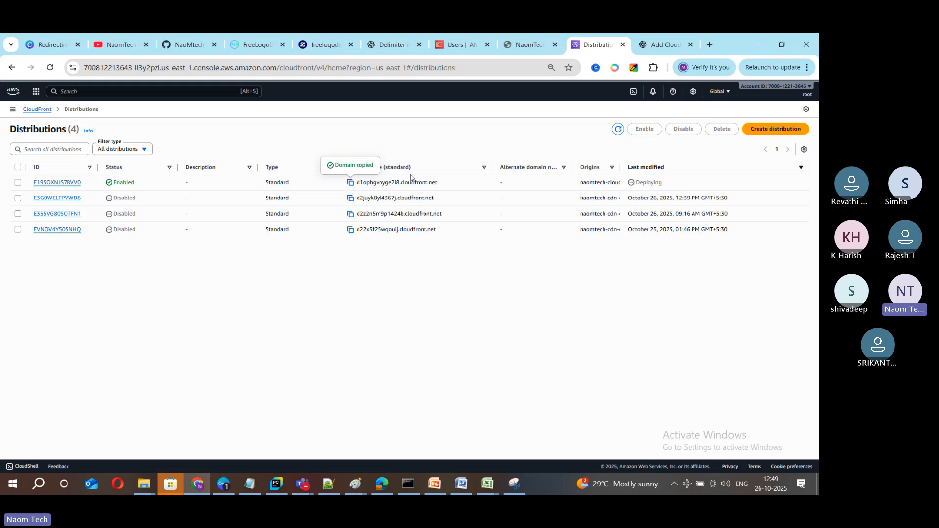
{"action": "key", "text": "alt+Tab"}
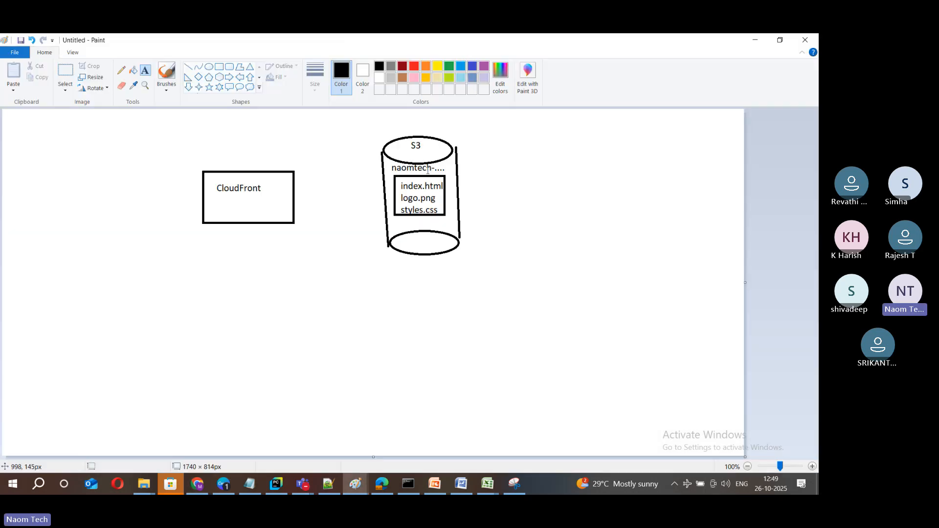
{"action": "key", "text": "alt+Tab"}
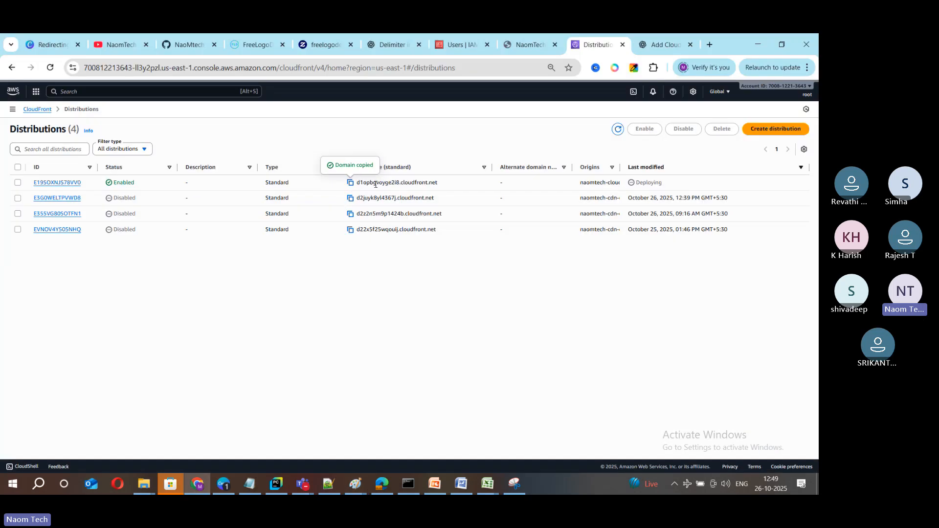
{"action": "left_click", "coordinate": [710, 44]}
{"action": "key", "text": "ctrl+v"}
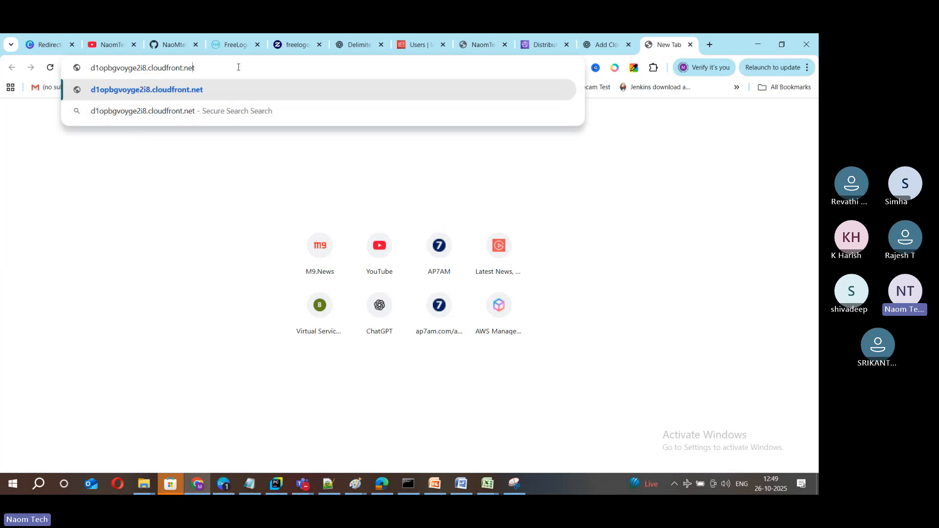
{"action": "type", "text": "https"}
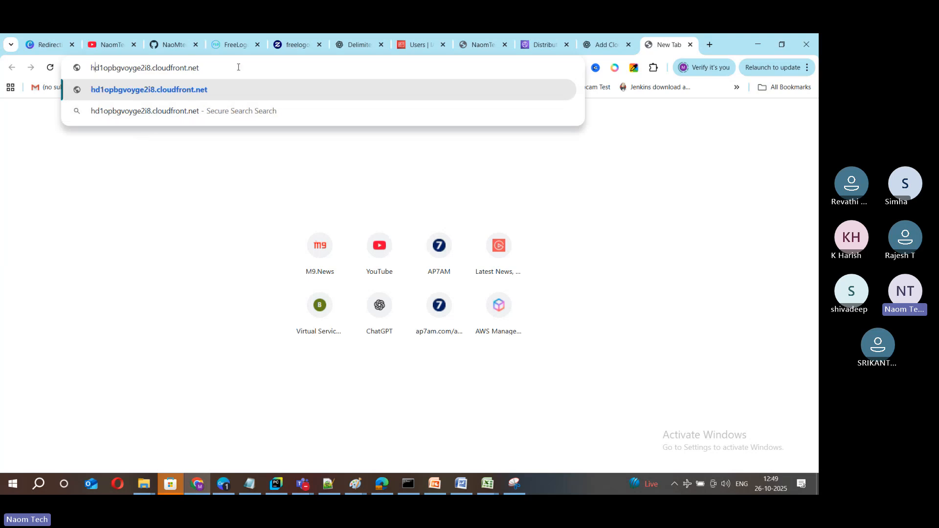
{"action": "type", "text": "://"}
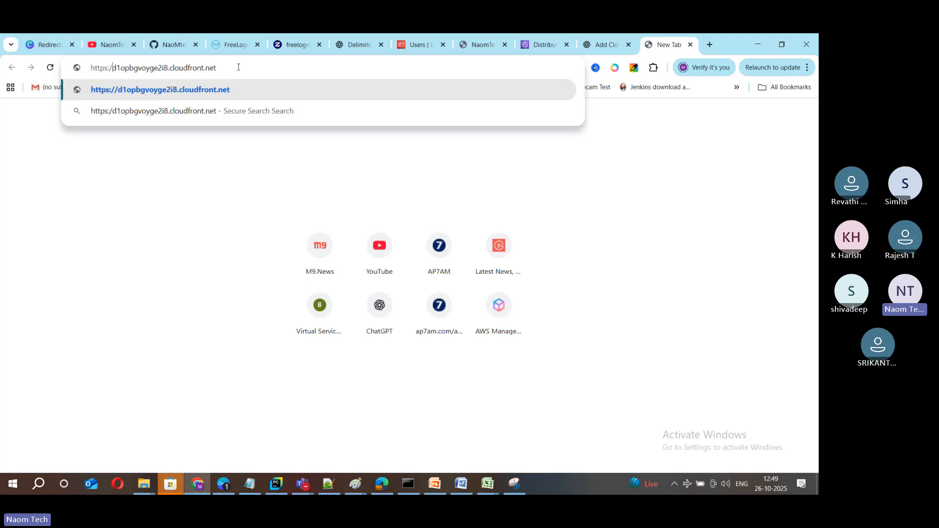
{"action": "key", "text": "Return"}
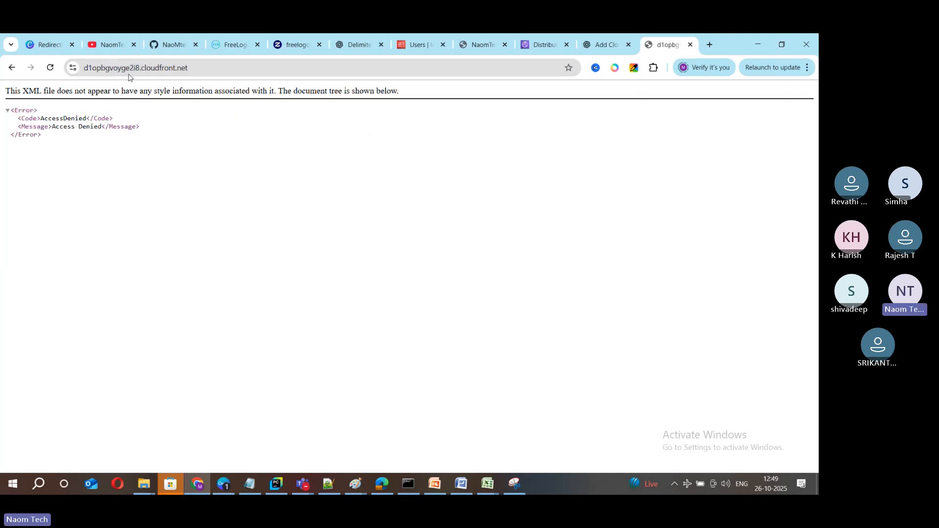
{"action": "key", "text": "alt"}
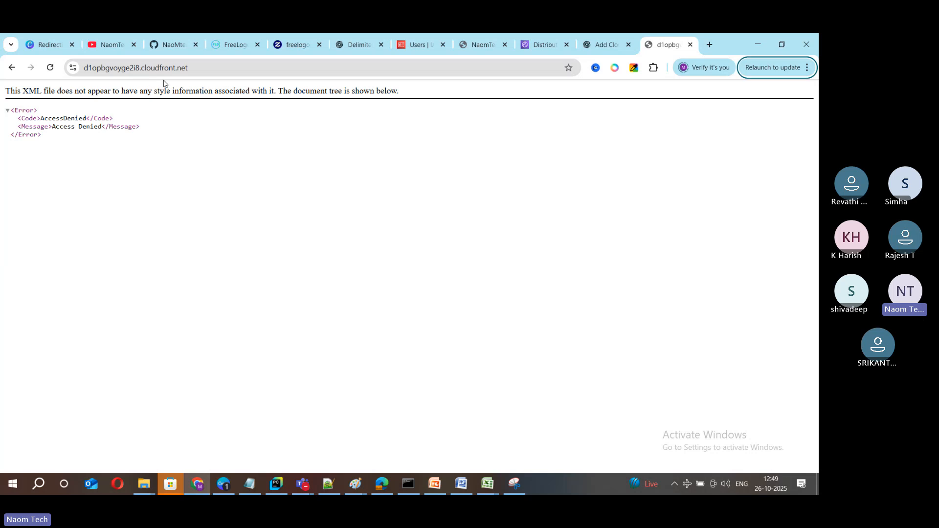
{"action": "key", "text": "alt+Tab"}
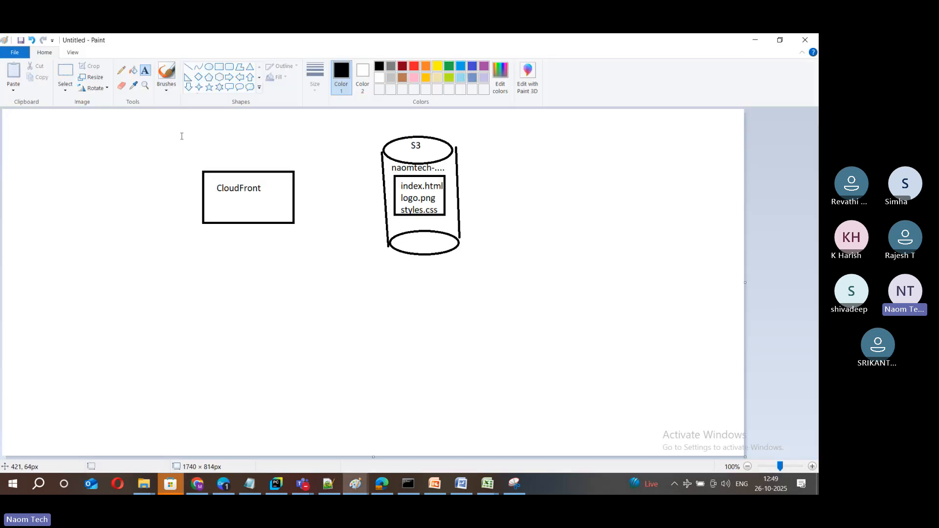
{"action": "key", "text": "alt+Tab"}
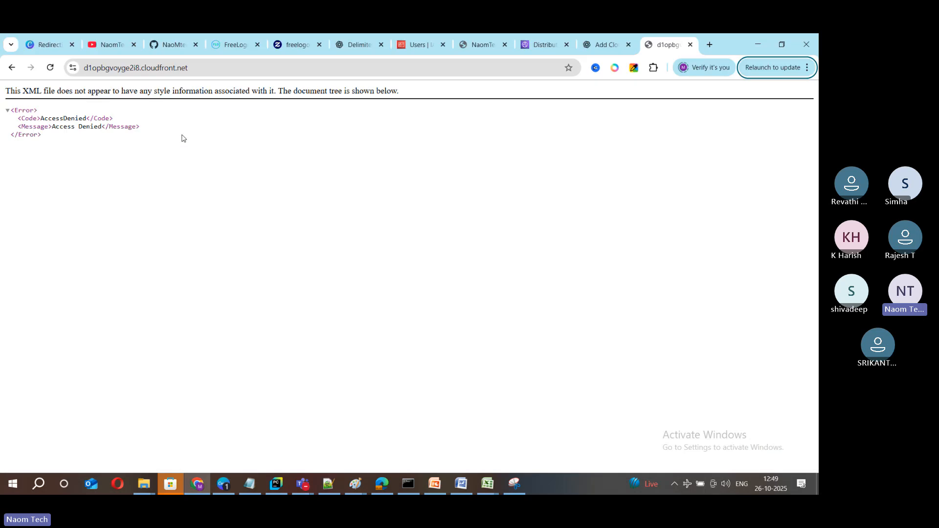
{"action": "key", "text": "alt+Tab"}
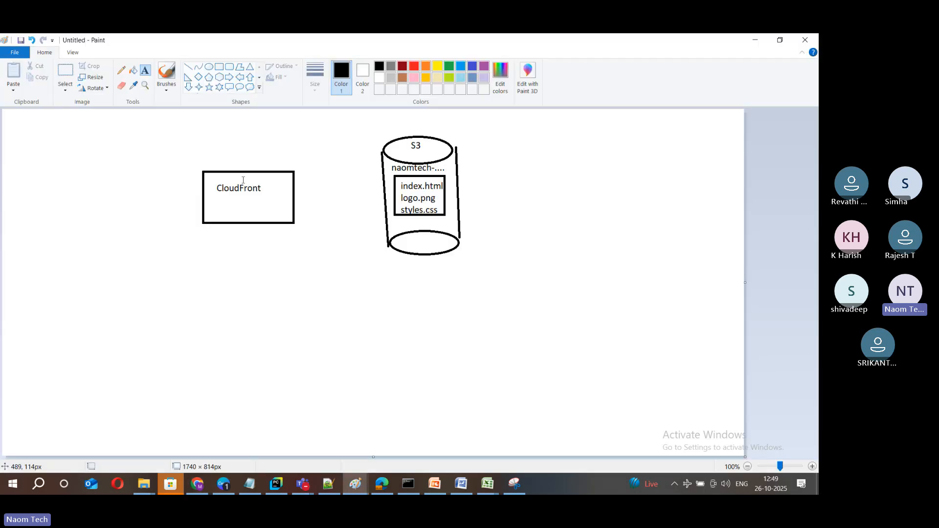
{"action": "left_click", "coordinate": [357, 484]}
{"action": "left_click", "coordinate": [158, 299]}
{"action": "left_click", "coordinate": [141, 199]}
In Paint, draw a rectangle about 138 × 108 px on the far side of CloudFront from S3 and add the label "browser" above it
{"action": "key", "text": "alt+Tab"}
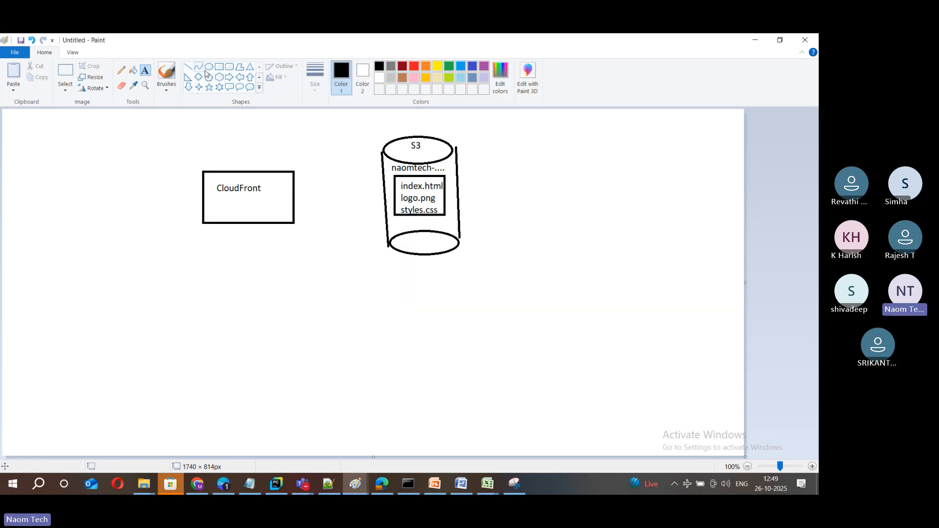
{"action": "left_click", "coordinate": [220, 67]}
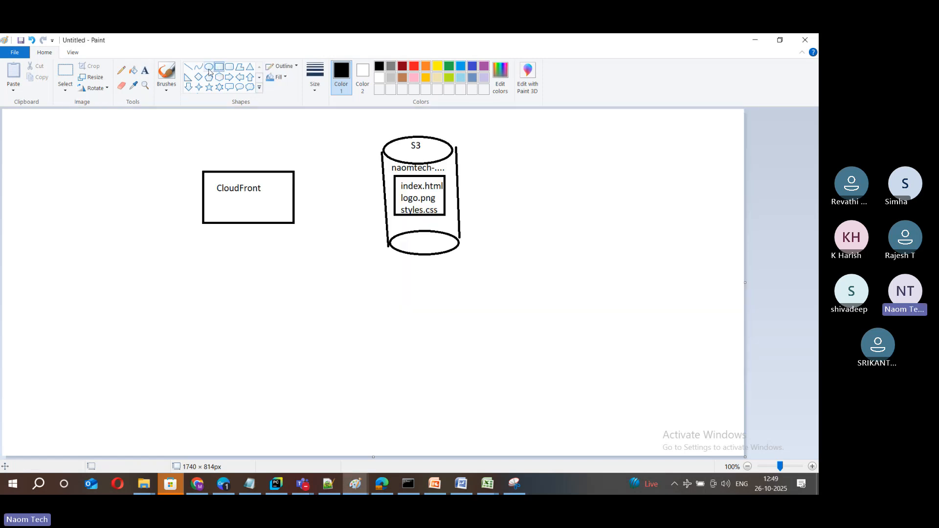
{"action": "mouse_move", "coordinate": [30, 157]}
{"action": "left_mouse_down"}
{"action": "mouse_move", "coordinate": [51, 194]}
{"action": "mouse_move", "coordinate": [90, 203]}
{"action": "left_mouse_up"}
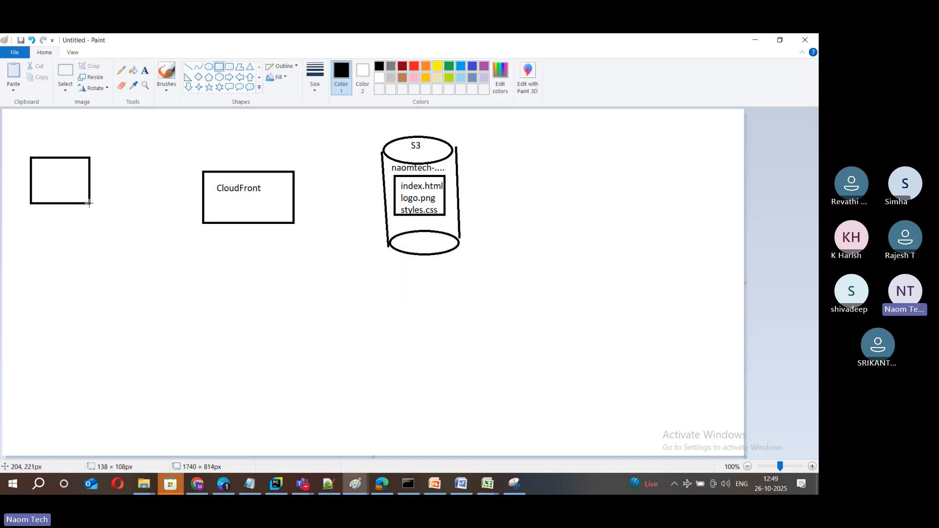
{"action": "left_click", "coordinate": [144, 70]}
{"action": "left_click", "coordinate": [41, 137]}
{"action": "type", "text": "browser"}
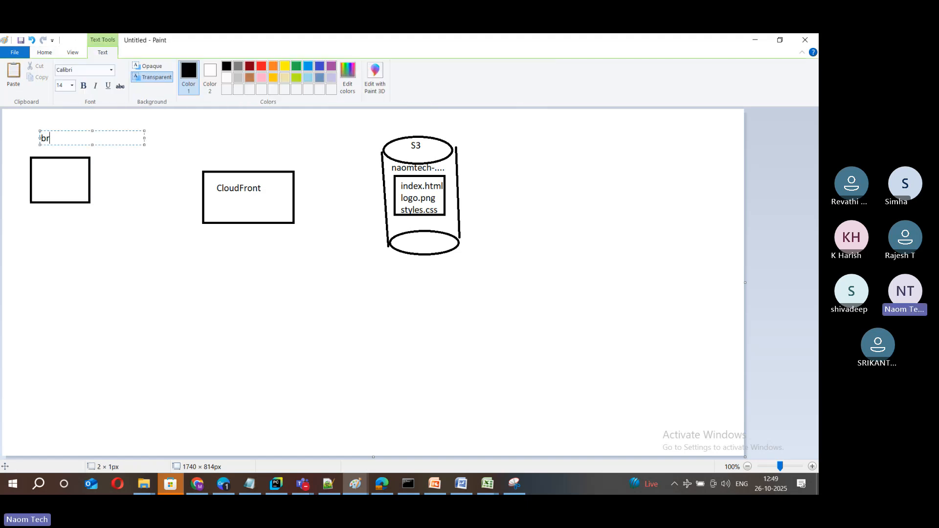
{"action": "left_click", "coordinate": [71, 168]}
{"action": "left_click", "coordinate": [91, 149]}
{"action": "left_click", "coordinate": [97, 169]}
{"action": "key", "text": "alt+Tab"}
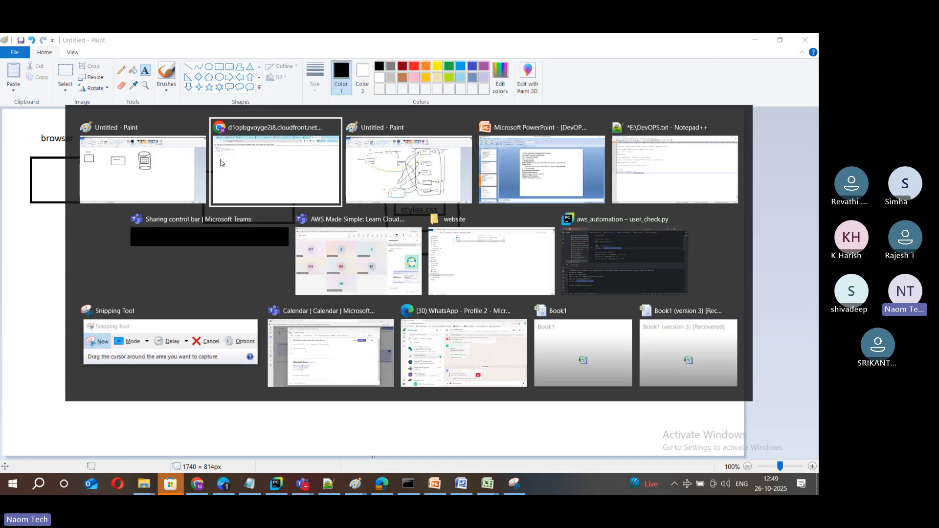
{"action": "left_click", "coordinate": [197, 67]}
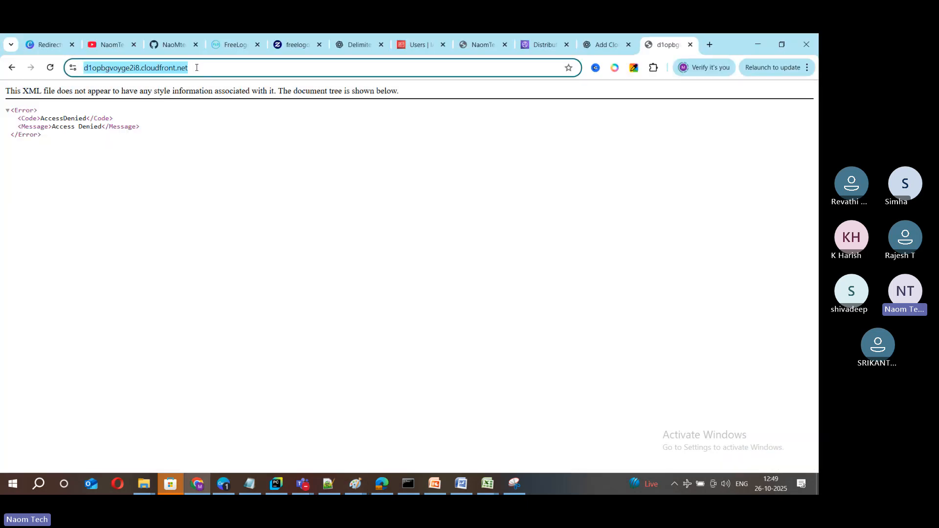
{"action": "key", "text": "alt+Tab"}
{"action": "left_click", "coordinate": [165, 73]}
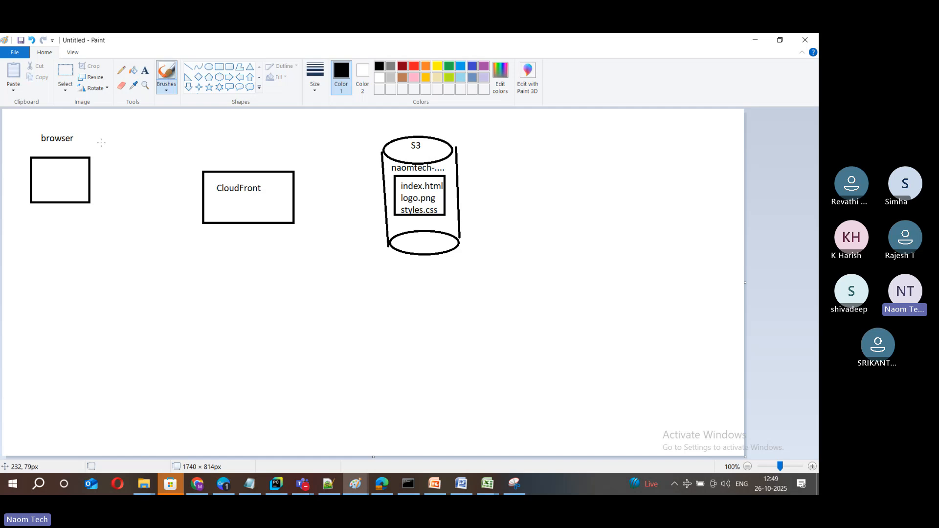
{"action": "mouse_move", "coordinate": [86, 141]}
{"action": "left_mouse_down"}
{"action": "mouse_move", "coordinate": [136, 190]}
{"action": "mouse_move", "coordinate": [182, 188]}
{"action": "mouse_move", "coordinate": [170, 200]}
{"action": "left_mouse_up"}
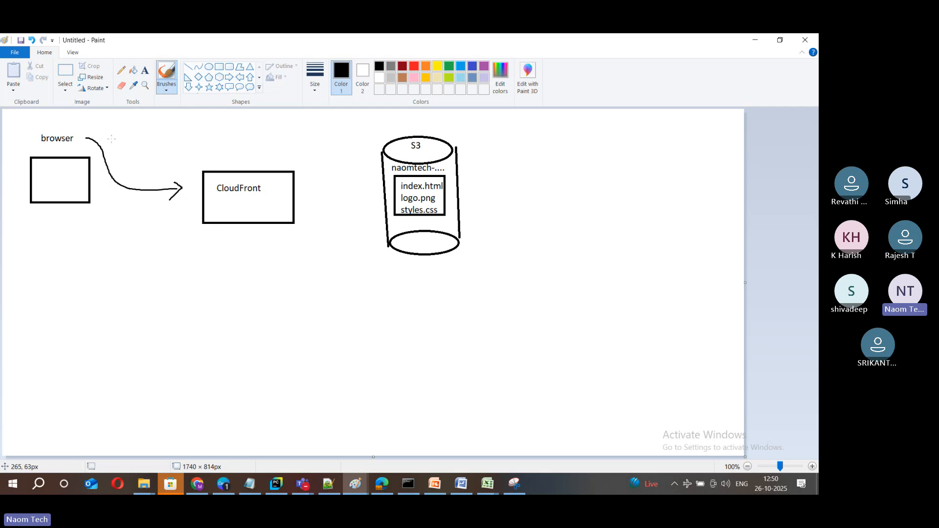
{"action": "left_click", "coordinate": [145, 70]}
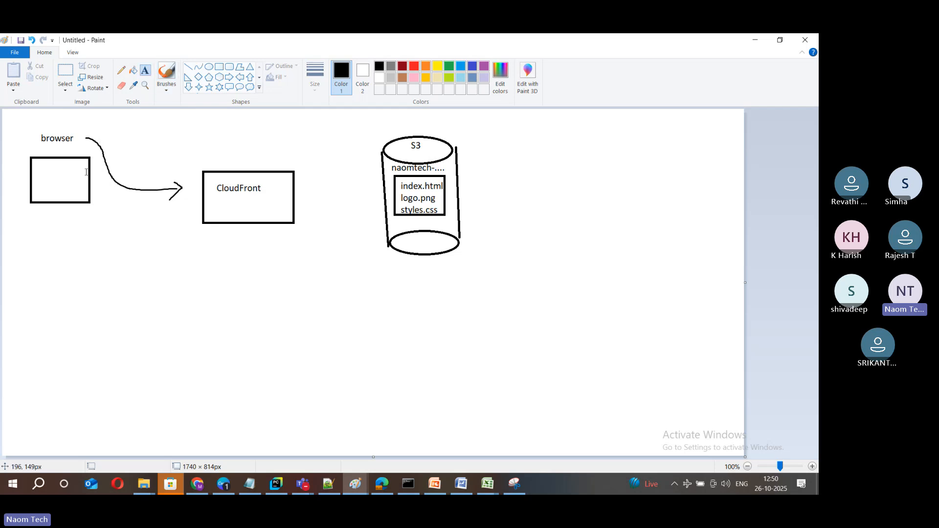
{"action": "left_click", "coordinate": [98, 128]}
{"action": "key", "text": "ctrl+v"}
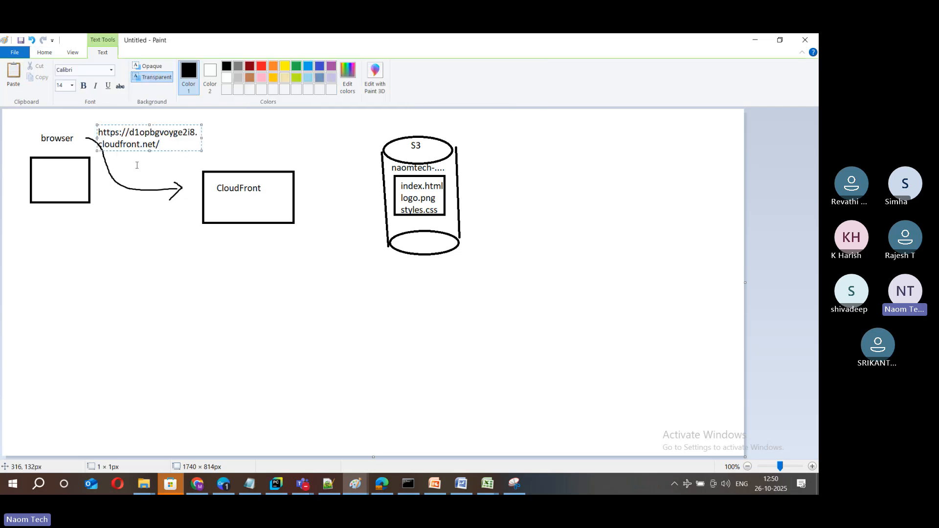
{"action": "left_click", "coordinate": [192, 152]}
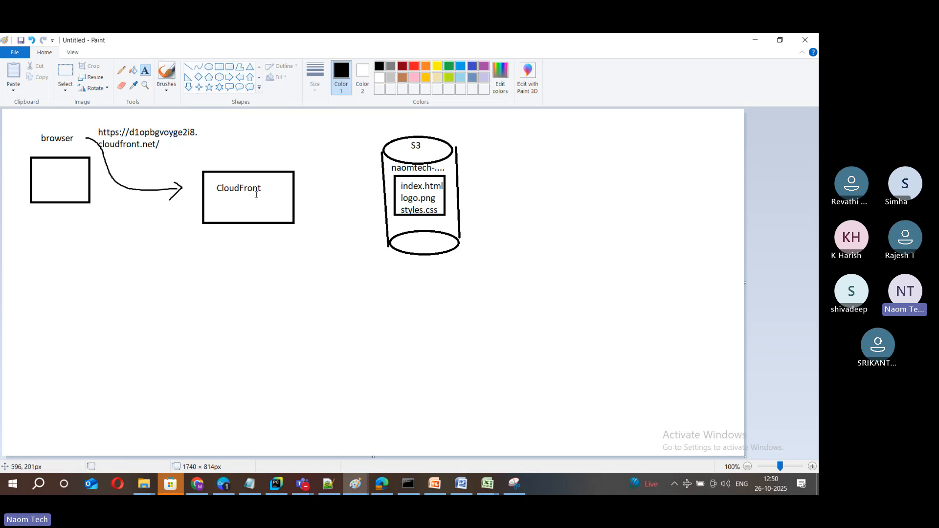
Draw a freehand arrow from the CloudFront box to the S3 cylinder and undo the stray stroke across the CloudFront box
{"action": "left_click", "coordinate": [166, 71]}
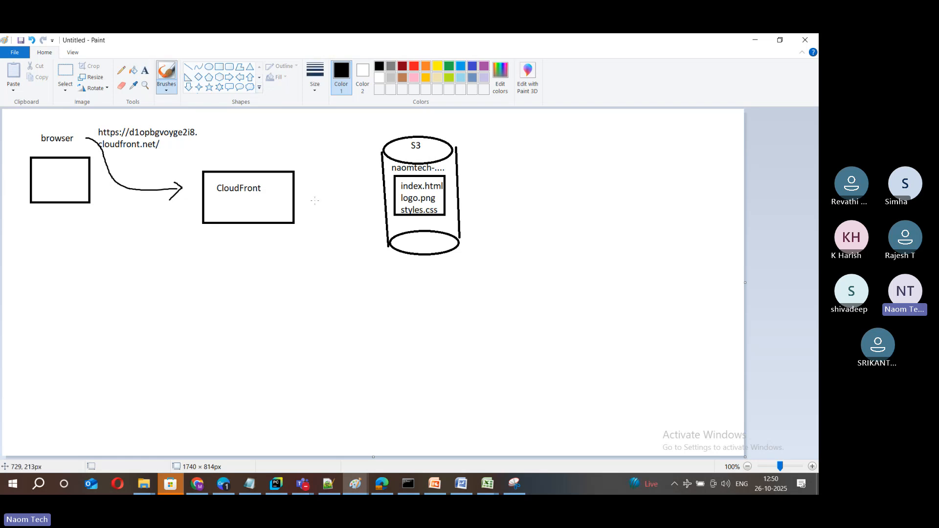
{"action": "mouse_move", "coordinate": [296, 185]}
{"action": "left_mouse_down"}
{"action": "mouse_move", "coordinate": [367, 177]}
{"action": "mouse_move", "coordinate": [370, 187]}
{"action": "left_mouse_up"}
{"action": "left_click_drag", "start_coordinate": [246, 197], "coordinate": [212, 225]}
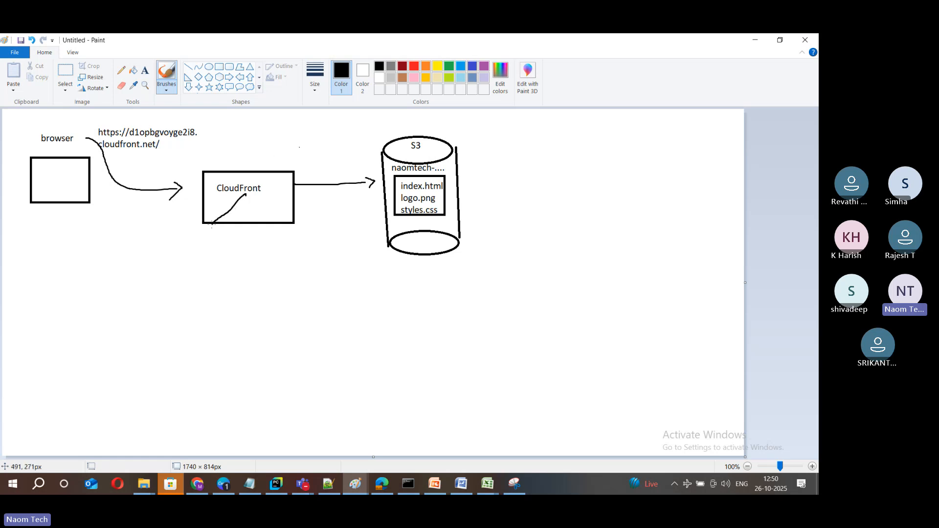
{"action": "key", "text": "ctrl+z"}
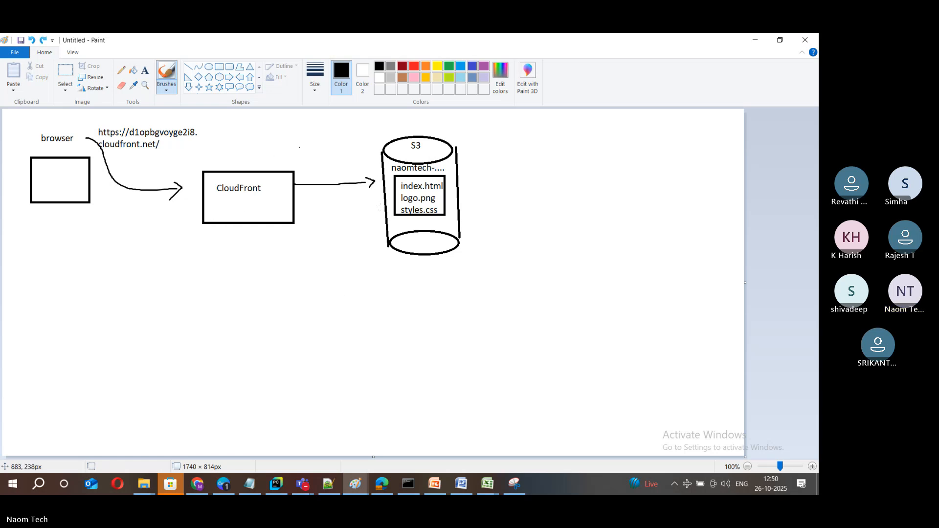
Draw a return arrow from the S3 cylinder's base, passing below CloudFront, up to the browser box and sketch small marks inside that box
{"action": "left_click", "coordinate": [387, 200]}
{"action": "left_click_drag", "start_coordinate": [468, 182], "coordinate": [481, 171]}
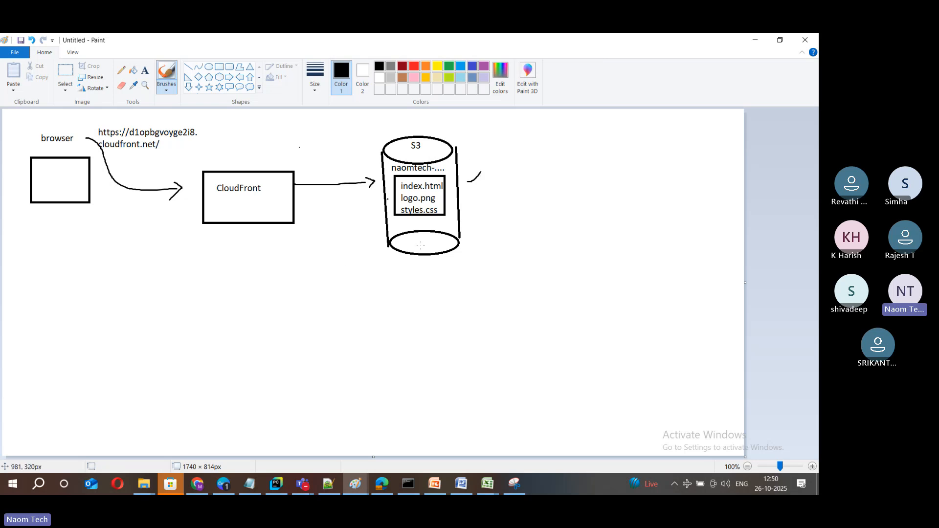
{"action": "mouse_move", "coordinate": [420, 245]}
{"action": "left_mouse_down"}
{"action": "mouse_move", "coordinate": [421, 268]}
{"action": "mouse_move", "coordinate": [386, 269]}
{"action": "mouse_move", "coordinate": [74, 257]}
{"action": "mouse_move", "coordinate": [74, 211]}
{"action": "left_mouse_up"}
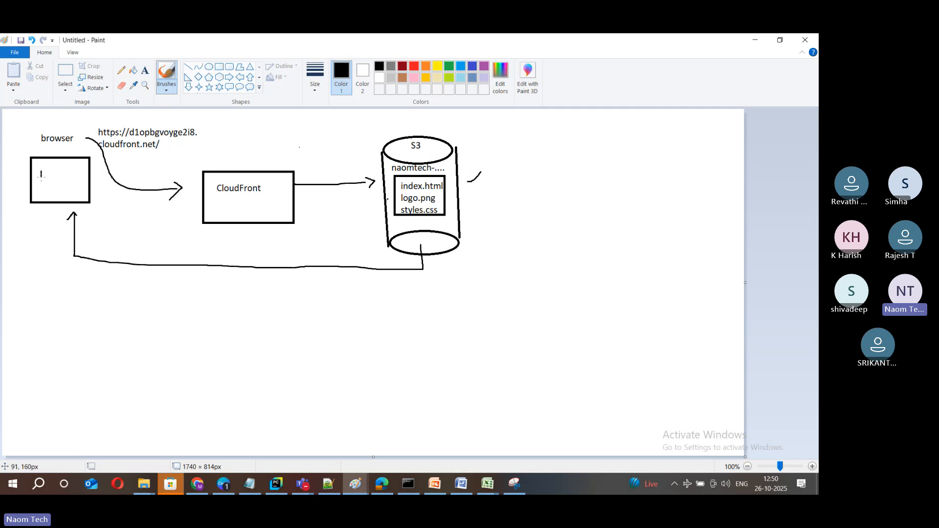
{"action": "mouse_move", "coordinate": [41, 170]}
{"action": "left_mouse_down"}
{"action": "mouse_move", "coordinate": [71, 170]}
{"action": "mouse_move", "coordinate": [45, 181]}
{"action": "mouse_move", "coordinate": [81, 178]}
{"action": "left_mouse_up"}
Reload the distribution's URL in the web browser and return to the CloudFront distributions list
{"action": "key", "text": "alt+Tab"}
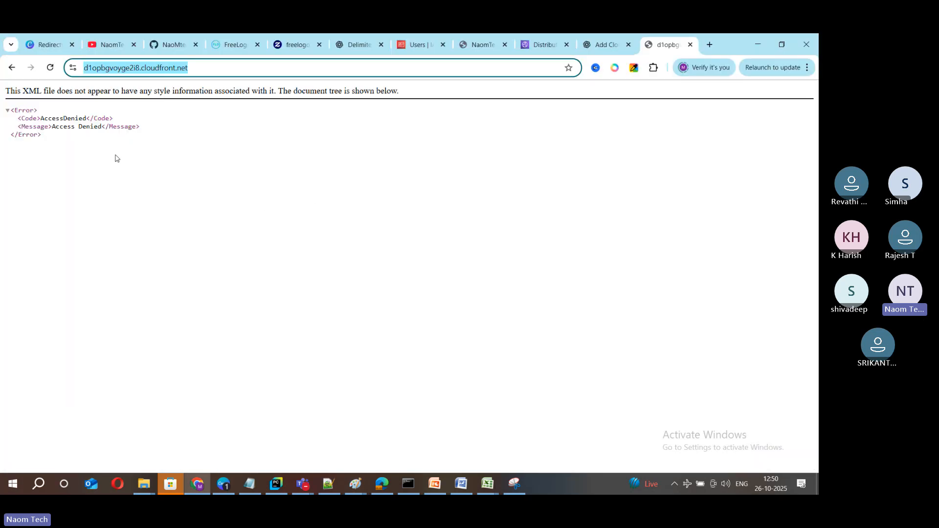
{"action": "left_click", "coordinate": [207, 70]}
{"action": "key", "text": "Return"}
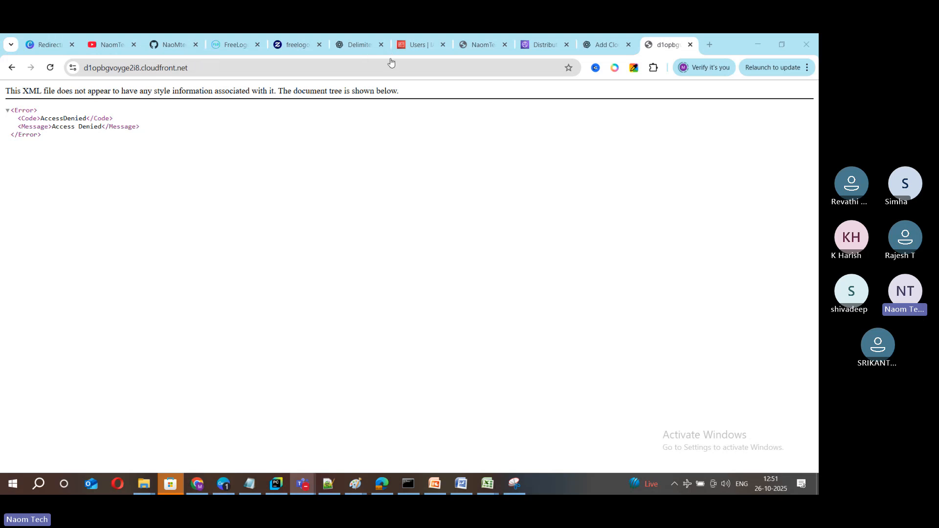
{"action": "left_click", "coordinate": [529, 45]}
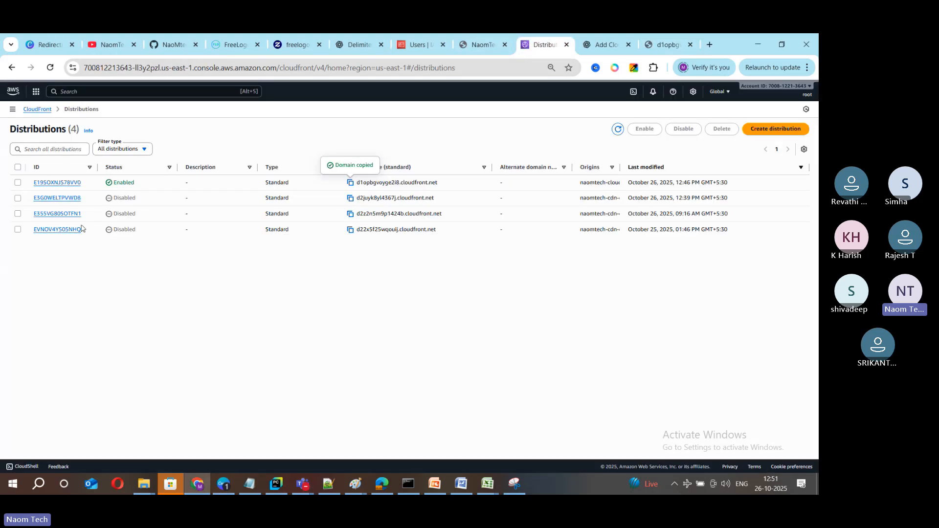
Set the default root object of the enabled naomtech-cloudfront-test distribution to index.html and save the settings
{"action": "left_click", "coordinate": [63, 184]}
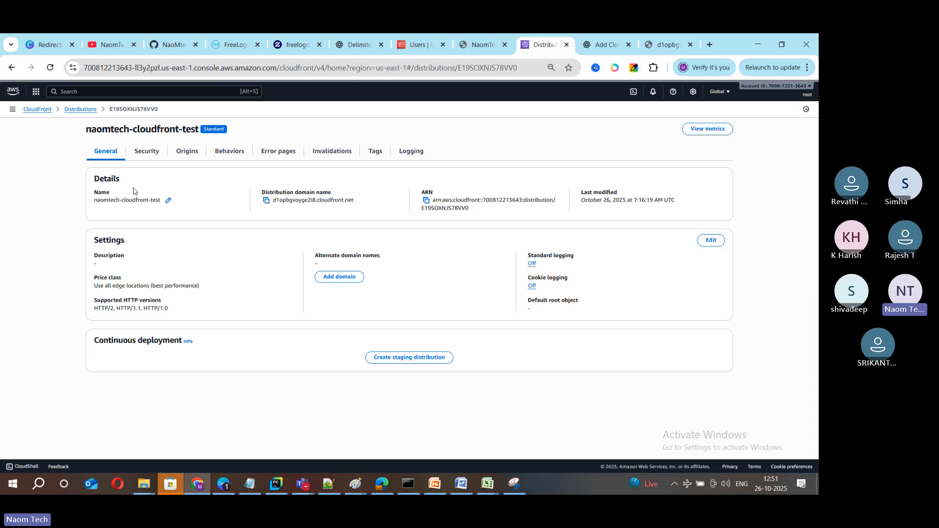
{"action": "left_click", "coordinate": [76, 111]}
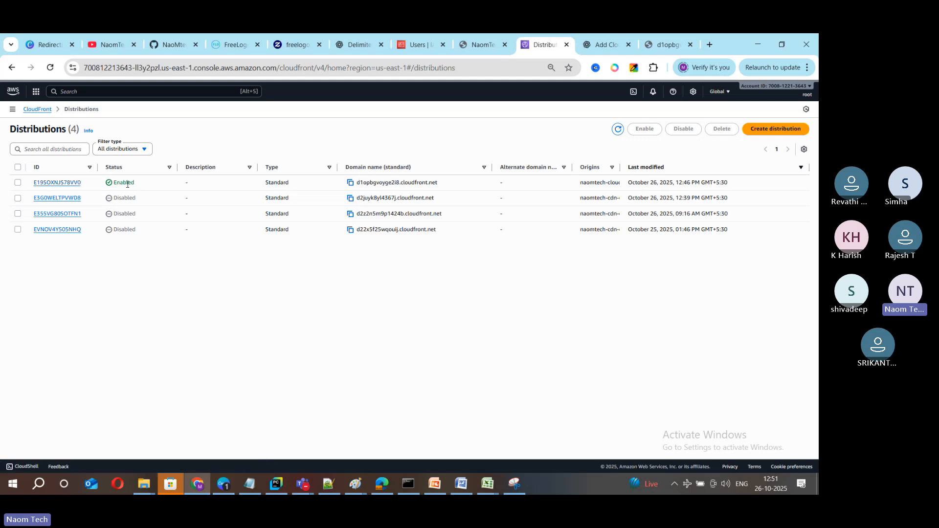
{"action": "left_click", "coordinate": [61, 183]}
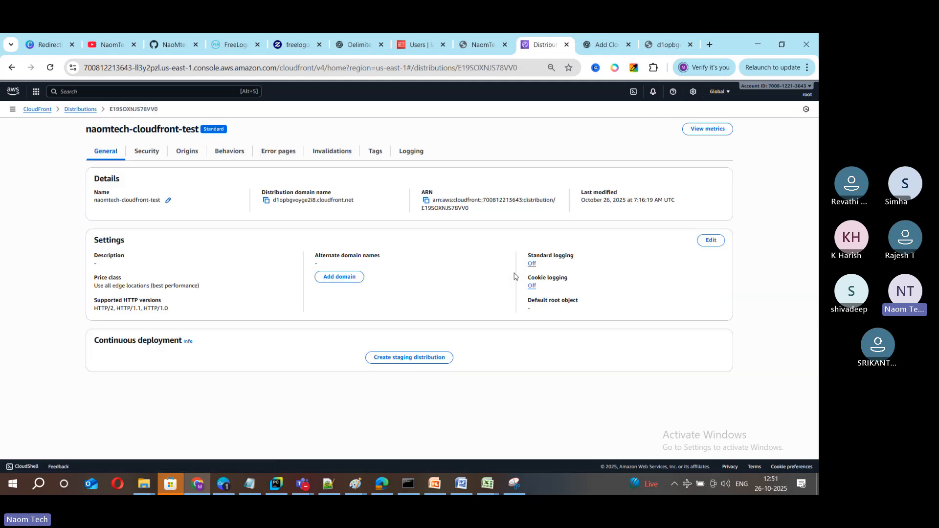
{"action": "left_click", "coordinate": [710, 240]}
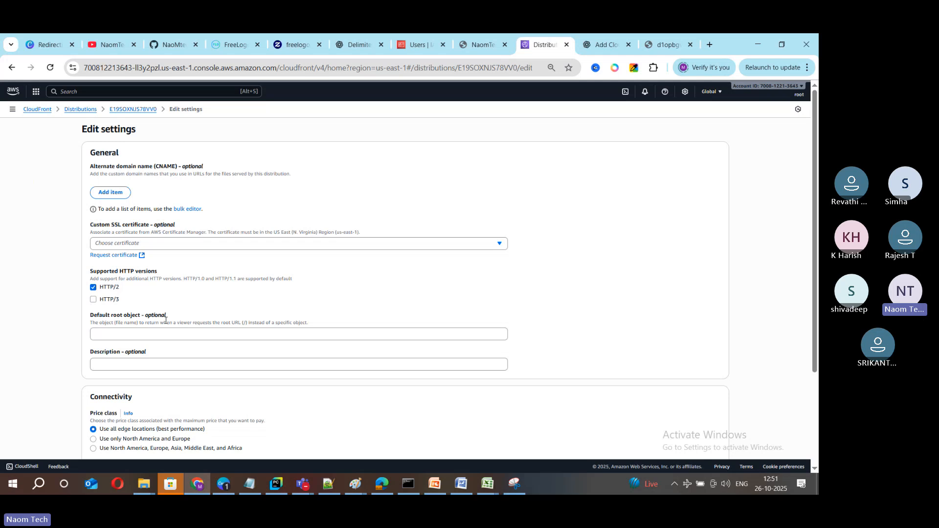
{"action": "scroll", "coordinate": [165, 327], "scroll_direction": "down", "scroll_amount": 3}
{"action": "scroll", "coordinate": [165, 314], "scroll_direction": "up", "scroll_amount": 3}
{"action": "scroll", "coordinate": [170, 265], "scroll_direction": "down", "scroll_amount": 1}
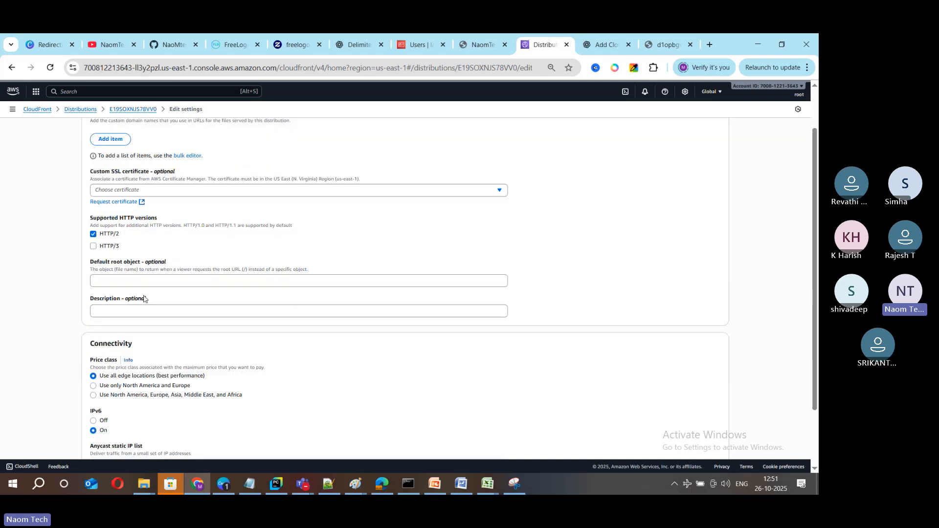
{"action": "left_click", "coordinate": [124, 278]}
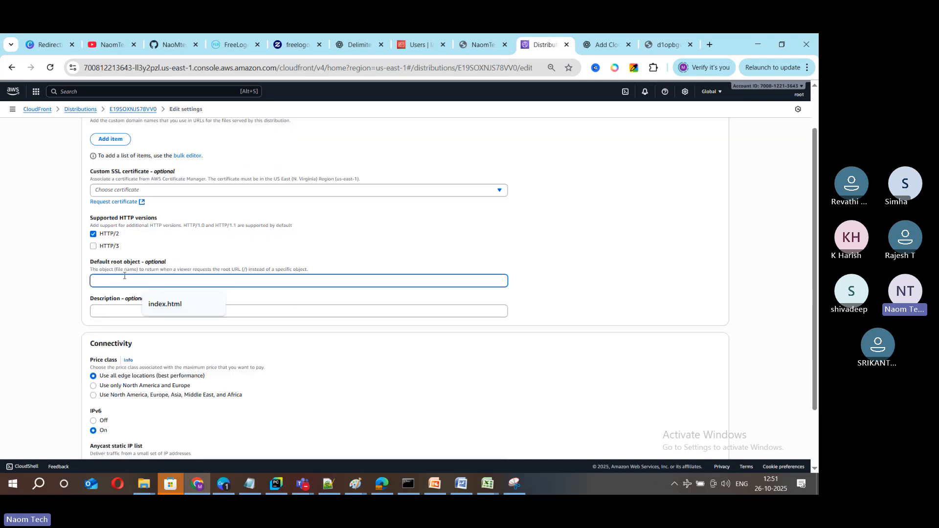
{"action": "left_click", "coordinate": [202, 303]}
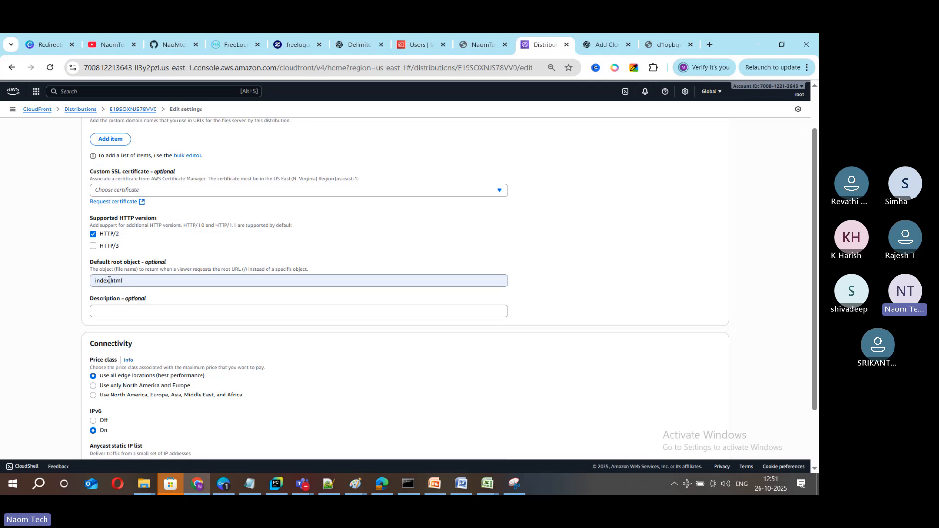
{"action": "scroll", "coordinate": [149, 292], "scroll_direction": "down", "scroll_amount": 2}
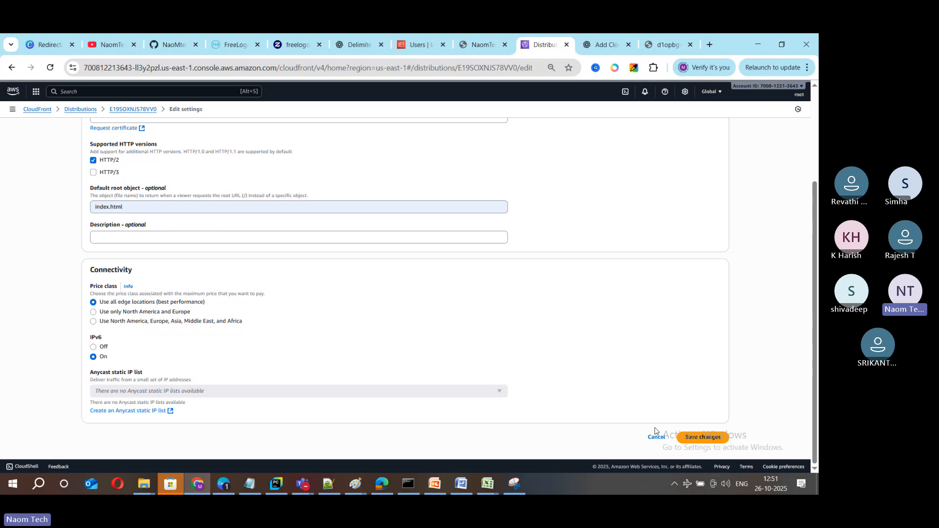
{"action": "left_click", "coordinate": [703, 437]}
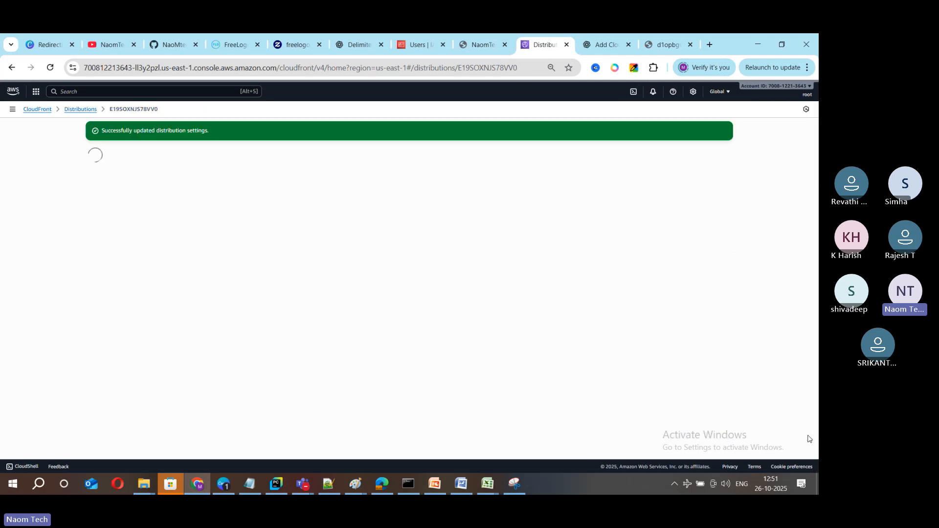
Load d1opbgvoyge2i8.cloudfront.net again to test the distribution with its root object set
{"action": "left_click", "coordinate": [669, 45]}
{"action": "left_click", "coordinate": [282, 72]}
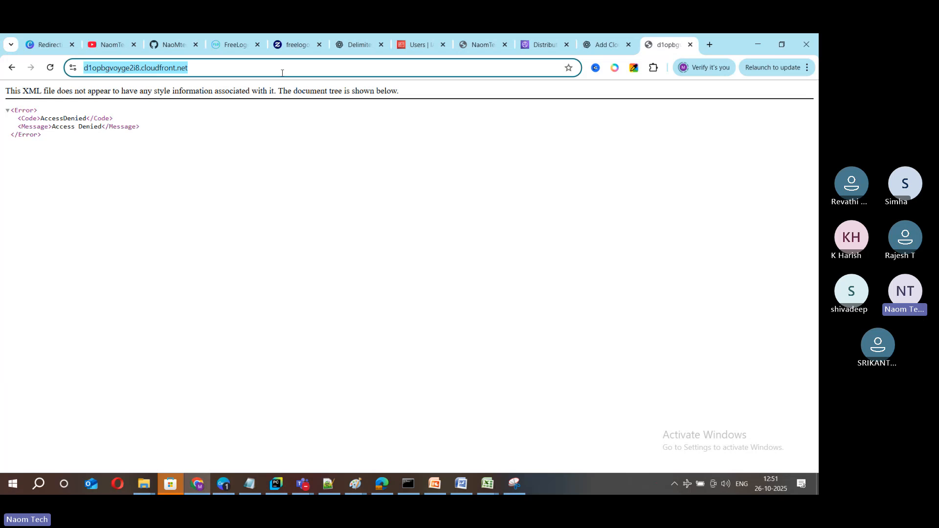
{"action": "left_click", "coordinate": [544, 44]}
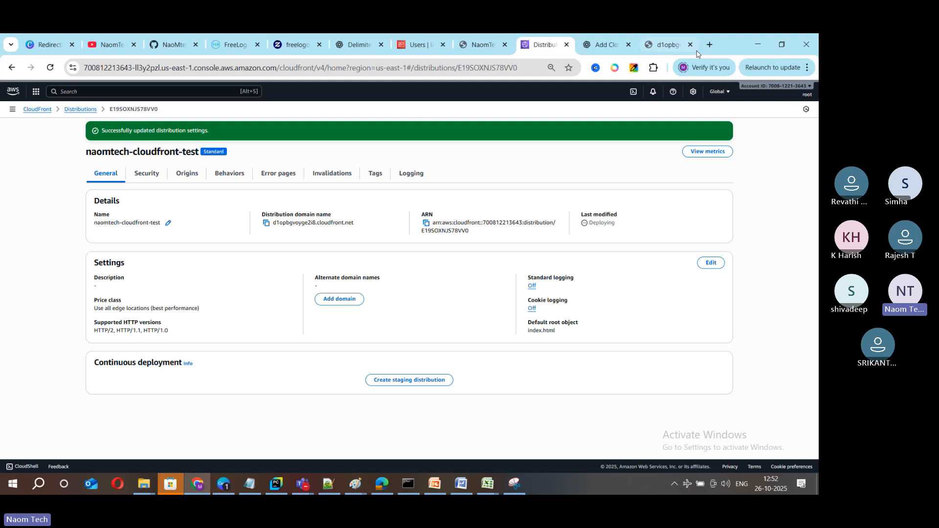
{"action": "left_click", "coordinate": [679, 43]}
{"action": "key", "text": "Return"}
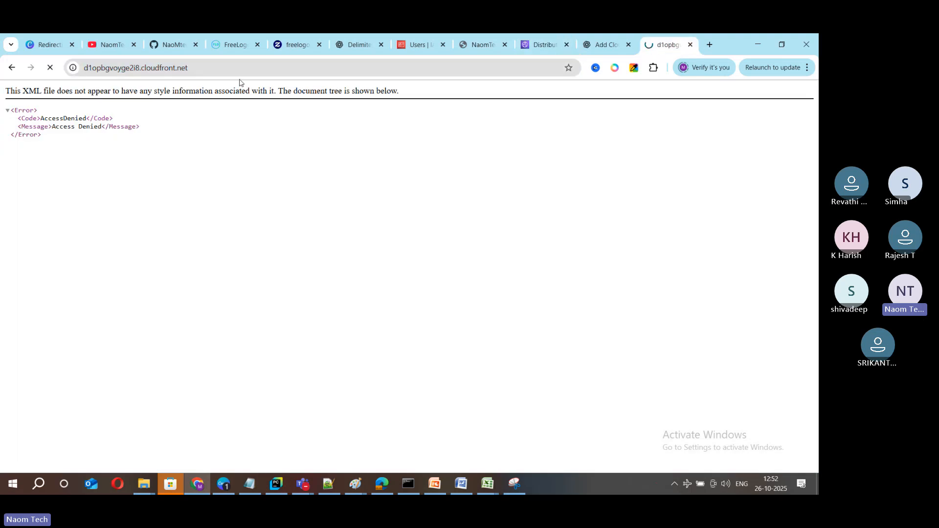
{"action": "left_click", "coordinate": [236, 73]}
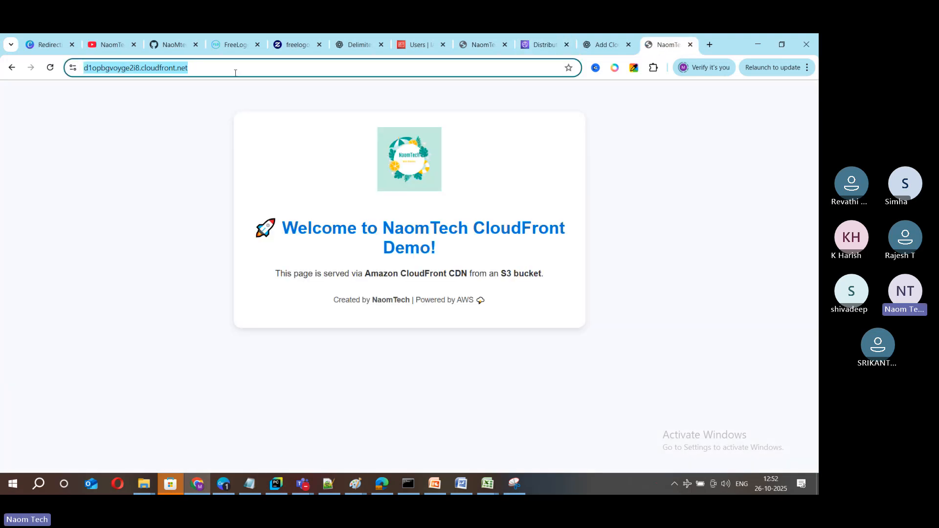
{"action": "left_click", "coordinate": [775, 92]}
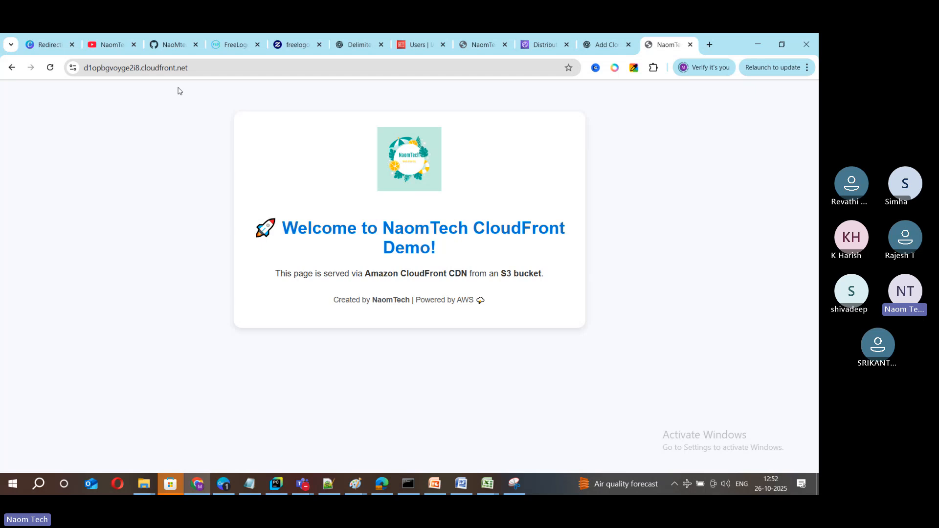
Switch to Paint, circle the CloudFront box freehand in red, and draw a red arrow downward from the circle
{"action": "key", "text": "alt+Tab"}
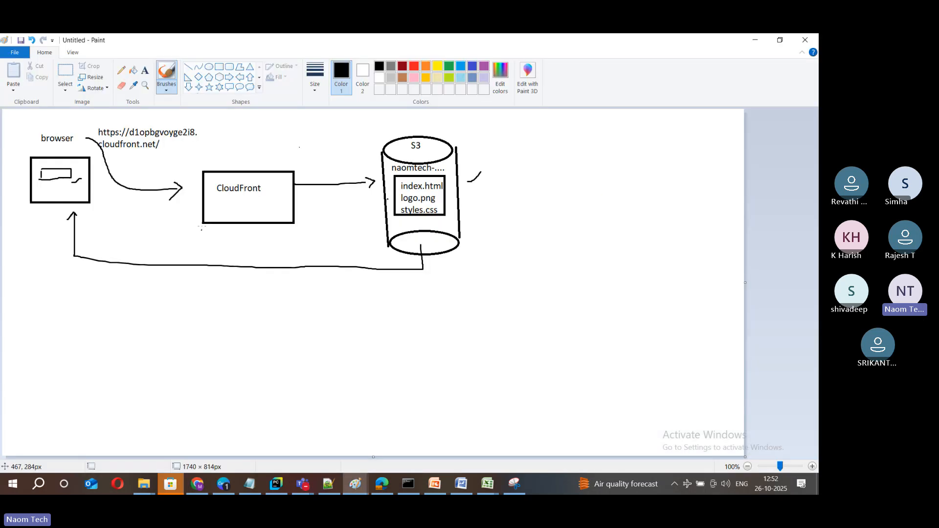
{"action": "left_click", "coordinate": [168, 74]}
{"action": "left_click", "coordinate": [438, 68]}
{"action": "left_click", "coordinate": [415, 66]}
{"action": "mouse_move", "coordinate": [207, 131]}
{"action": "left_mouse_down"}
{"action": "mouse_move", "coordinate": [186, 261]}
{"action": "mouse_move", "coordinate": [241, 294]}
{"action": "mouse_move", "coordinate": [322, 240]}
{"action": "mouse_move", "coordinate": [316, 146]}
{"action": "mouse_move", "coordinate": [245, 133]}
{"action": "mouse_move", "coordinate": [204, 139]}
{"action": "left_mouse_up"}
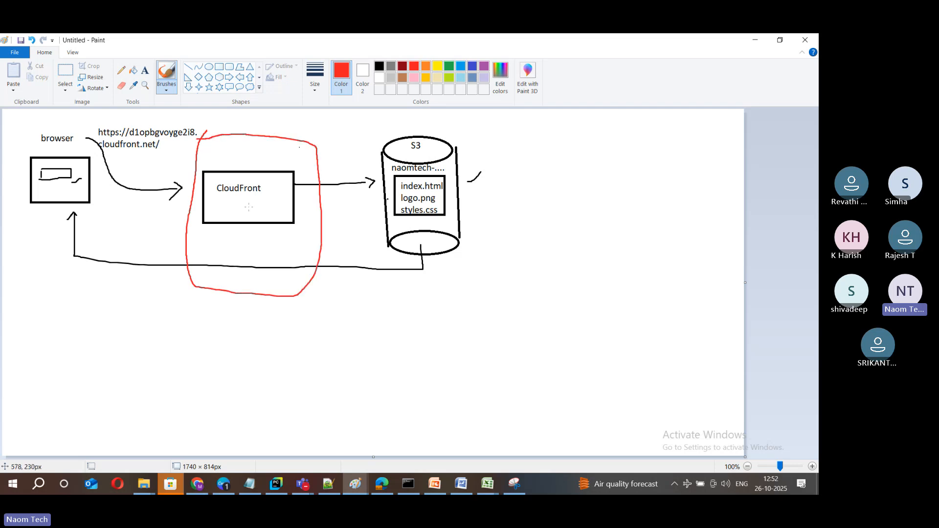
{"action": "mouse_move", "coordinate": [247, 294]}
{"action": "left_mouse_down"}
{"action": "mouse_move", "coordinate": [247, 337]}
{"action": "mouse_move", "coordinate": [263, 339]}
{"action": "left_mouse_up"}
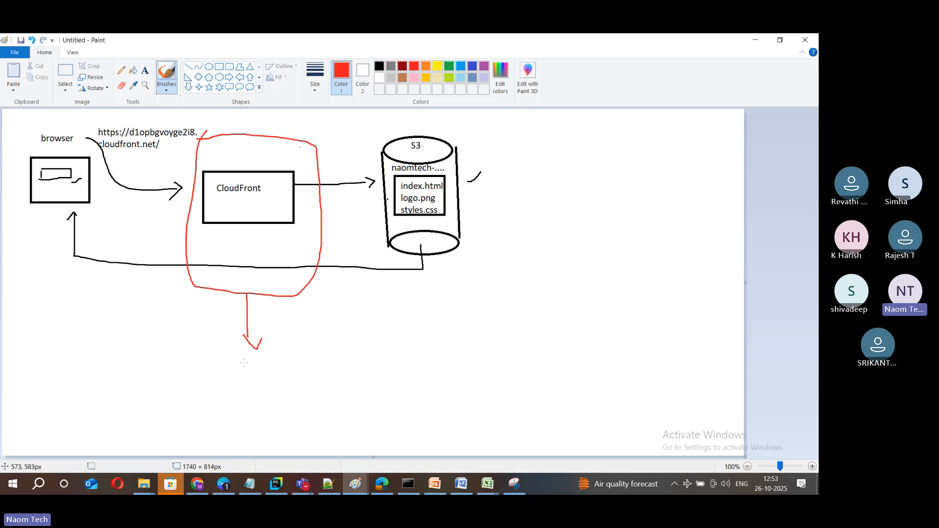
Add the red text label "speed" below the arrow leading down from CloudFront
{"action": "left_click", "coordinate": [145, 70]}
{"action": "left_click", "coordinate": [213, 369]}
{"action": "type", "text": "speed"}
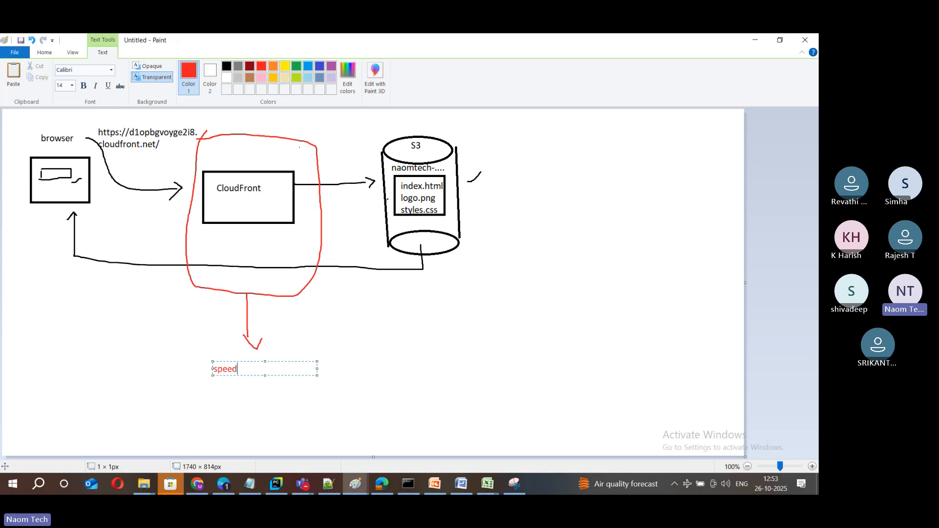
{"action": "left_click", "coordinate": [416, 337]}
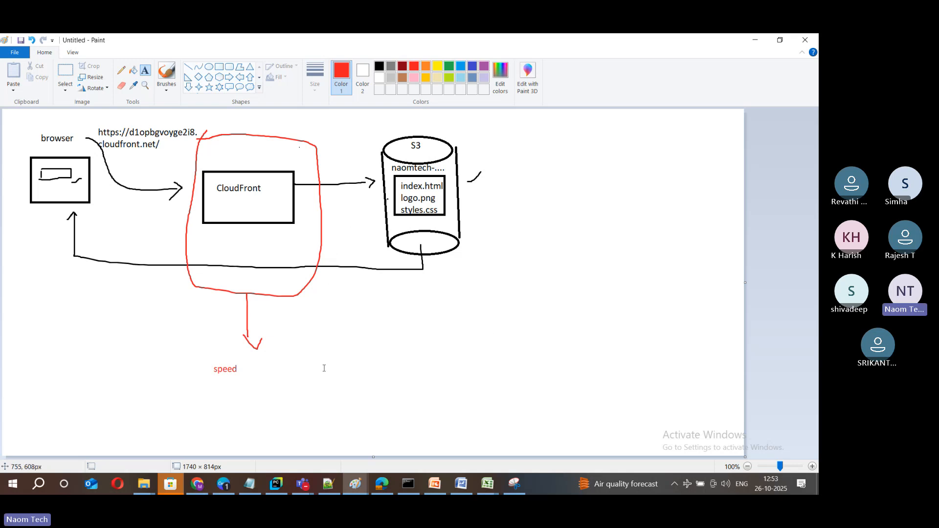
Check the distribution's details in the browser, then switch to PowerPoint and review the slides on cache policy, settings and using an own domain name
{"action": "key", "text": "alt+Tab"}
{"action": "key", "text": "alt+Tab"}
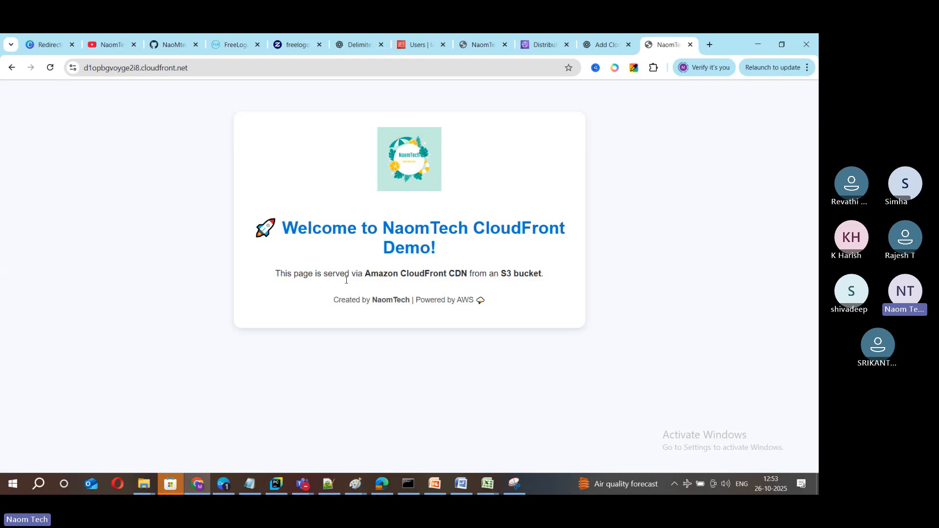
{"action": "left_click", "coordinate": [542, 44]}
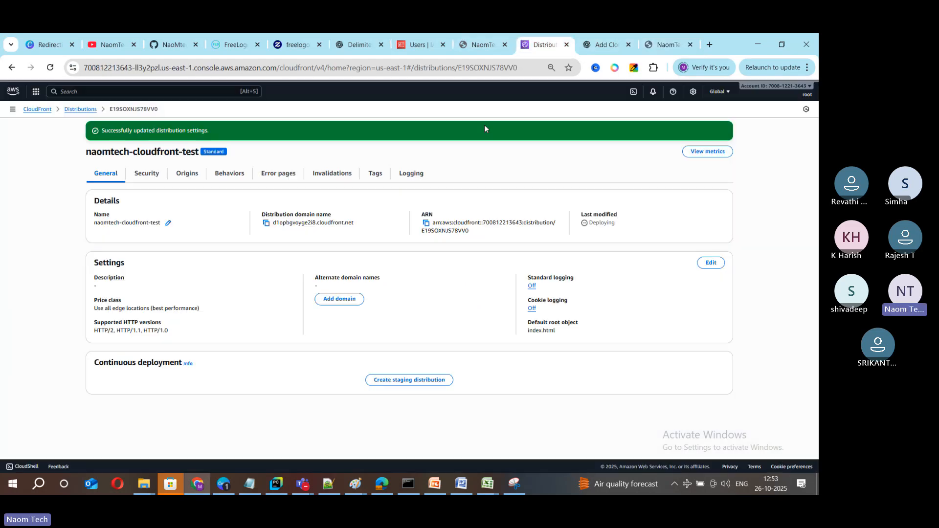
{"action": "left_click", "coordinate": [425, 489]}
{"action": "scroll", "coordinate": [85, 329], "scroll_direction": "down", "scroll_amount": 1}
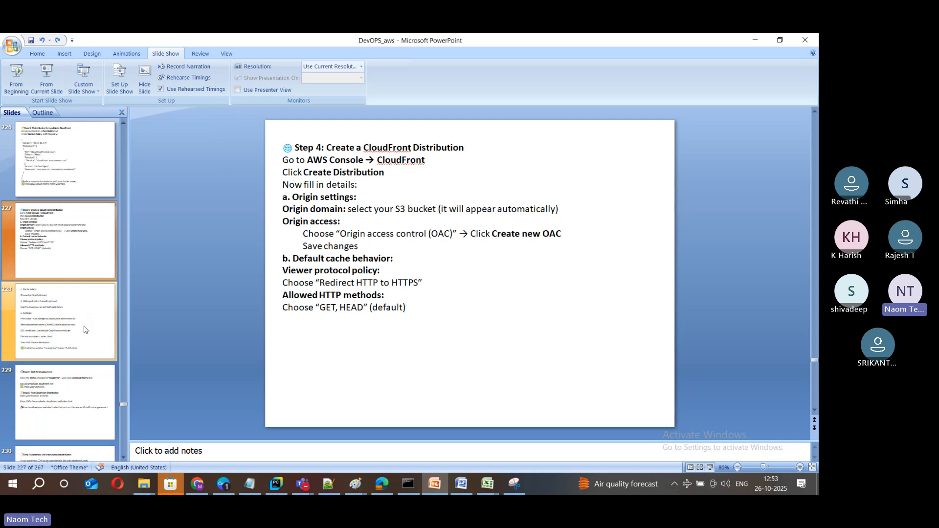
{"action": "left_click", "coordinate": [81, 325]}
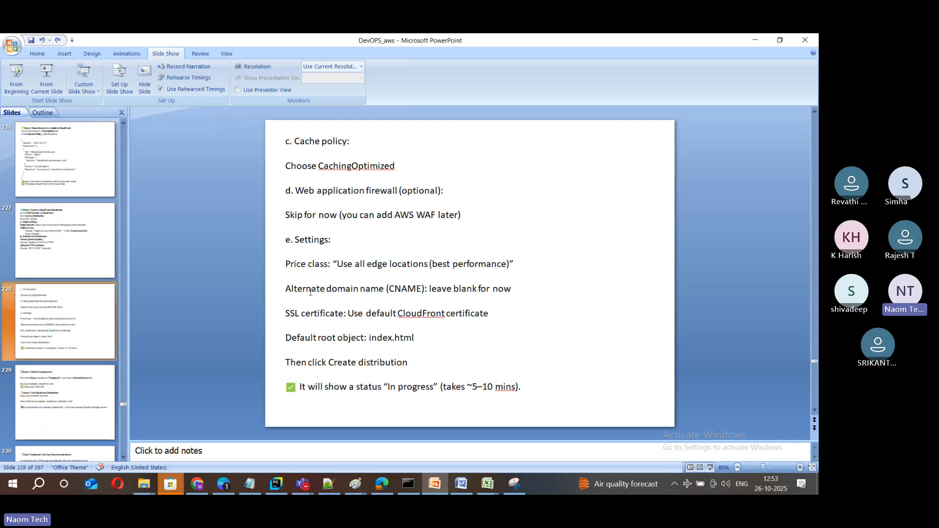
{"action": "scroll", "coordinate": [111, 357], "scroll_direction": "down", "scroll_amount": 1}
{"action": "left_click", "coordinate": [93, 396]}
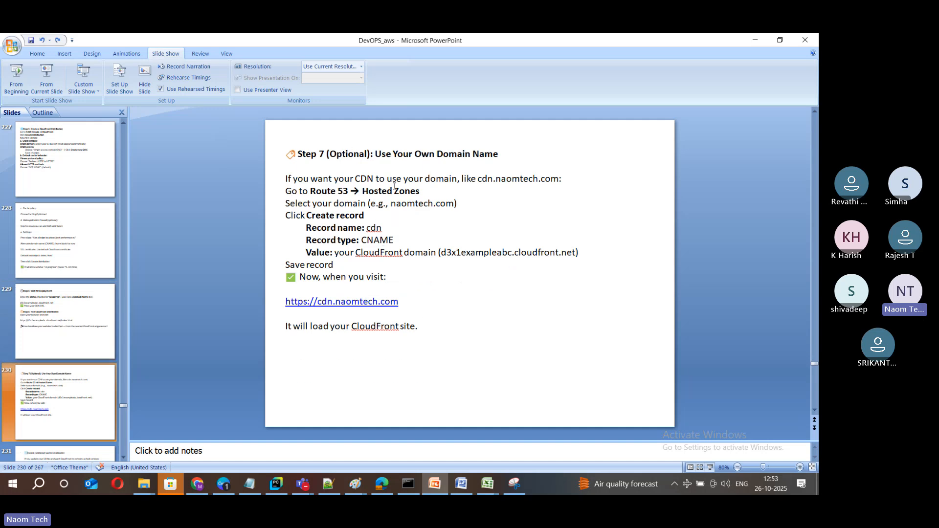
{"action": "scroll", "coordinate": [86, 268], "scroll_direction": "down", "scroll_amount": 2}
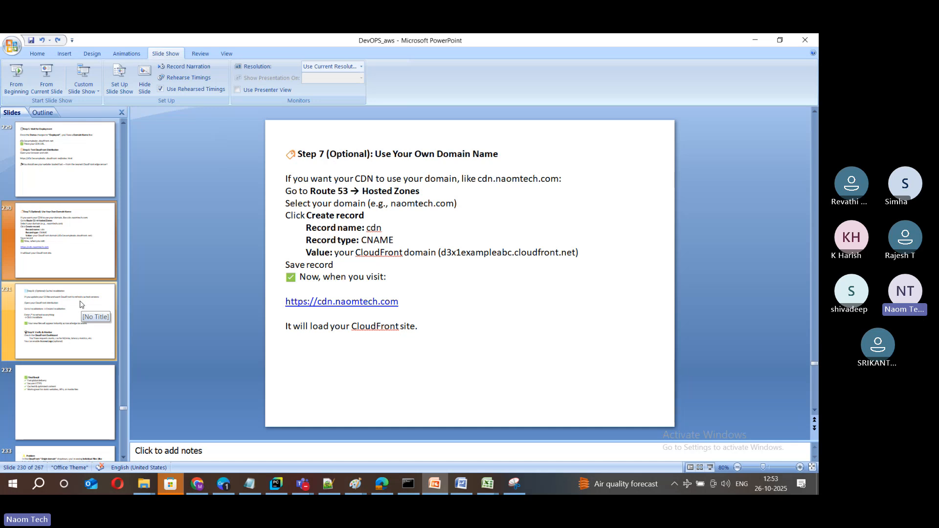
Switch back to the browser and examine the distribution's editable general and connectivity settings
{"action": "key", "text": "alt+Tab"}
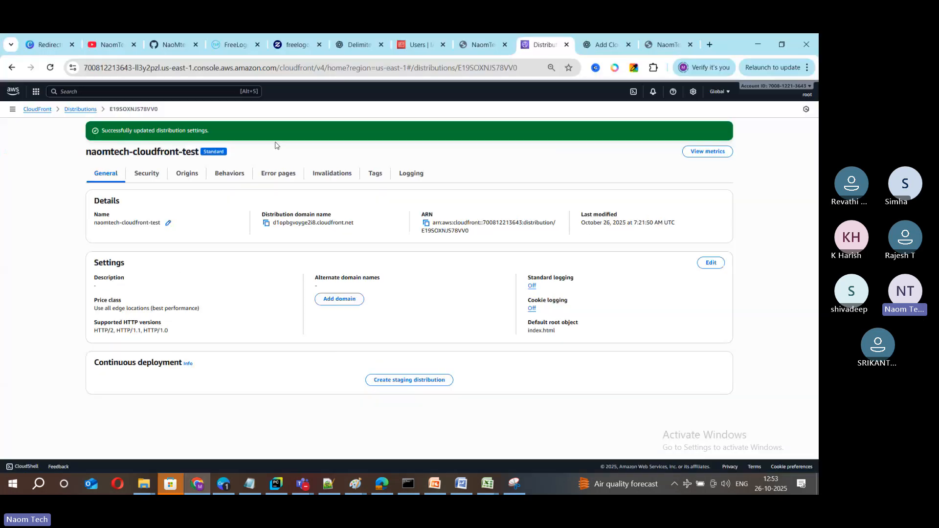
{"action": "left_click", "coordinate": [709, 264]}
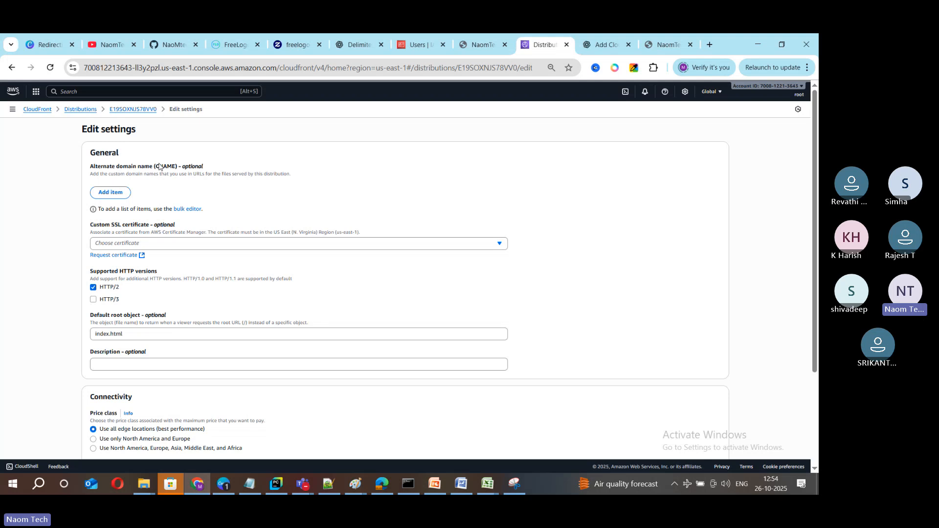
{"action": "scroll", "coordinate": [168, 251], "scroll_direction": "down", "scroll_amount": 3}
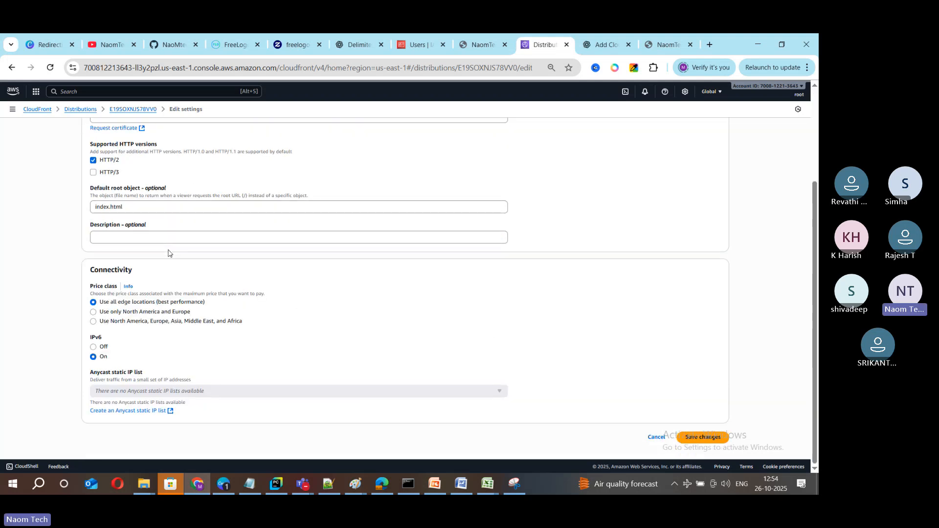
{"action": "scroll", "coordinate": [168, 251], "scroll_direction": "up", "scroll_amount": 3}
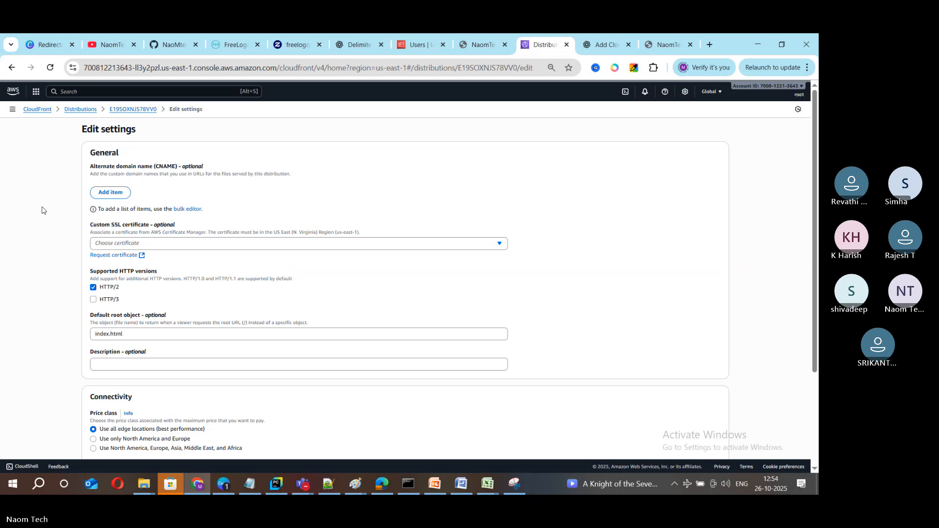
Switch to PowerPoint and review the Cache Invalidation, Verify & Monitor and Final Result slides
{"action": "key", "text": "alt+Tab"}
{"action": "left_click", "coordinate": [65, 319]}
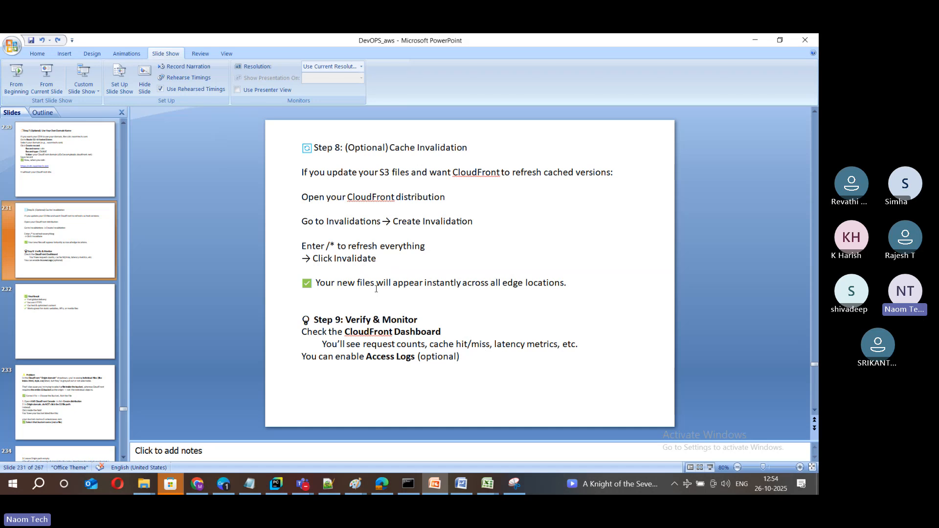
{"action": "key", "text": "Down"}
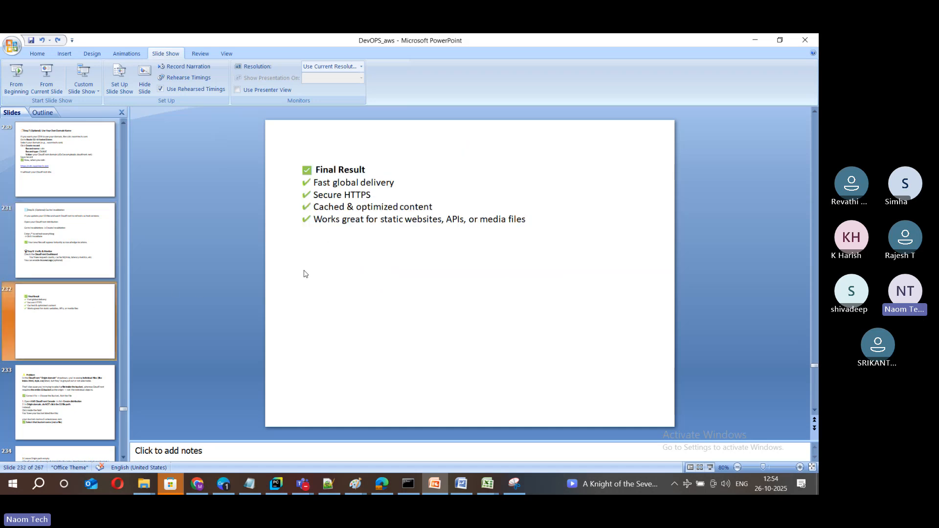
Switch to the browser and open the S3 bucket list in place of the IAM users page by searching for s3
{"action": "left_click", "coordinate": [206, 480]}
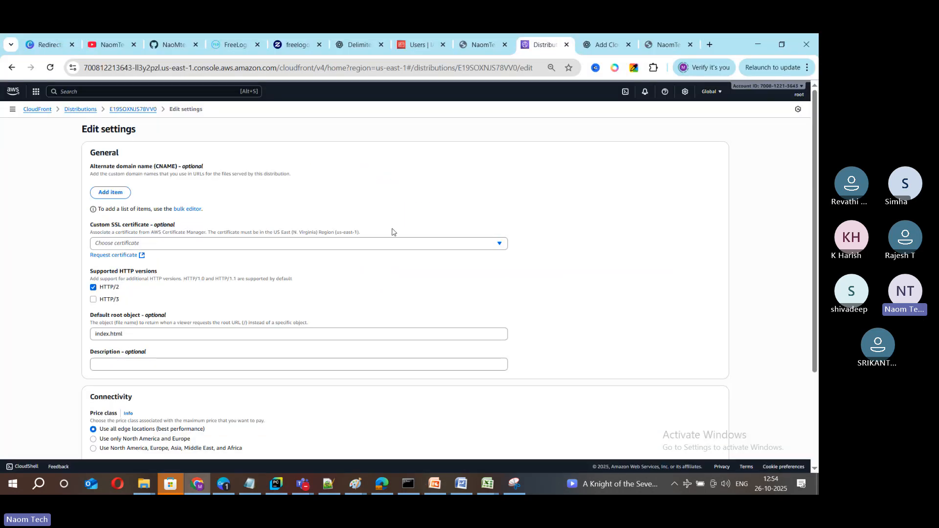
{"action": "left_click", "coordinate": [100, 89]}
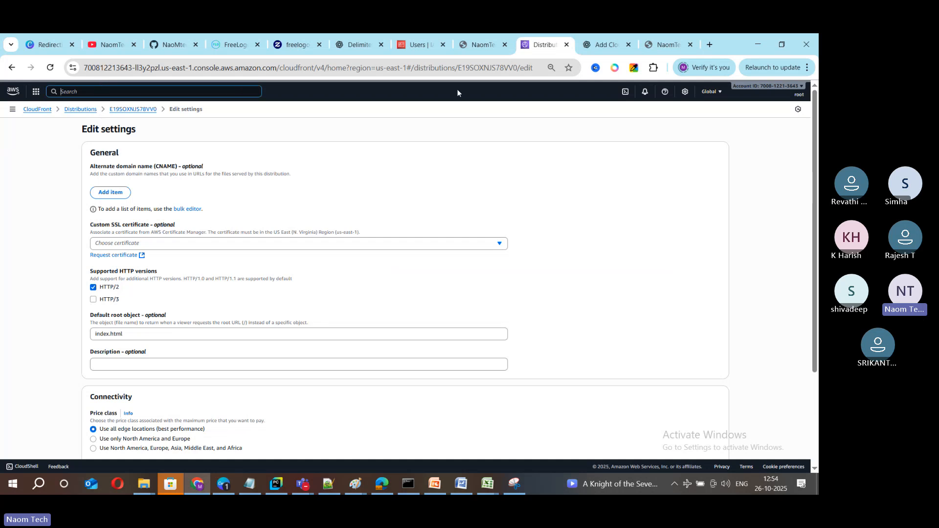
{"action": "left_click", "coordinate": [419, 44]}
{"action": "left_click", "coordinate": [171, 94]}
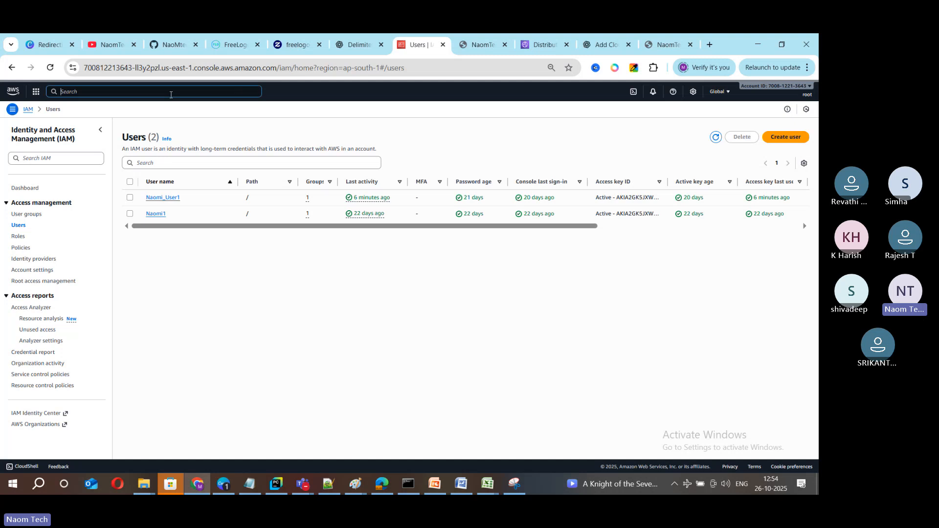
{"action": "type", "text": "s3"}
{"action": "key", "text": "Return"}
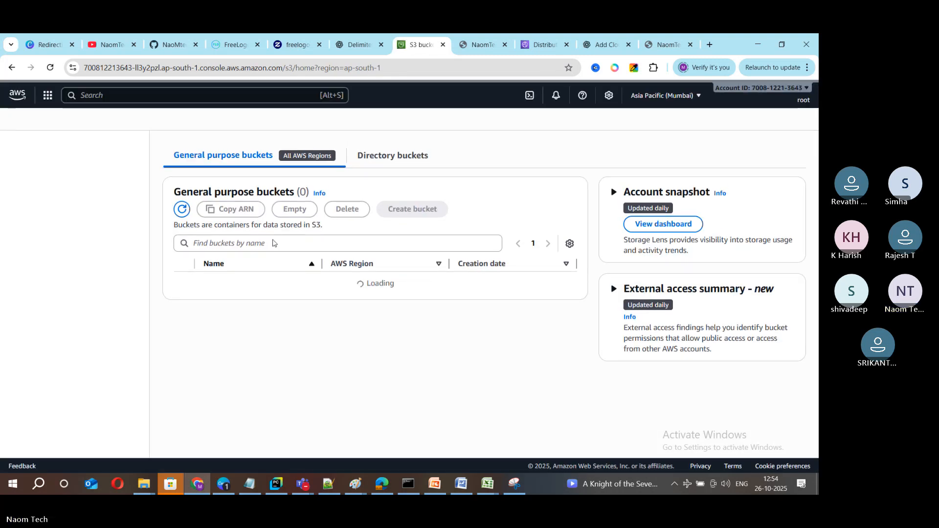
Open the naomtech-cloudfront-demo bucket from the bucket list and view its permissions
{"action": "scroll", "coordinate": [245, 314], "scroll_direction": "down", "scroll_amount": 3}
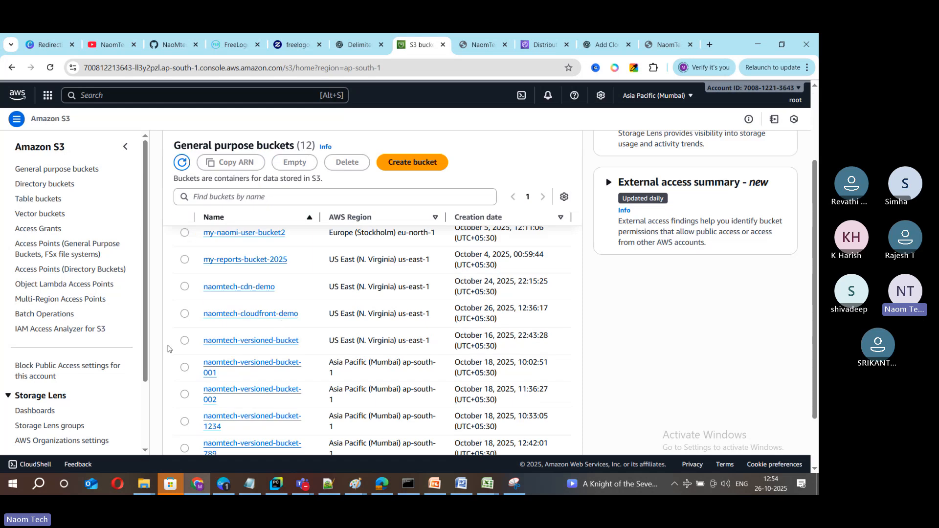
{"action": "left_click", "coordinate": [245, 313]}
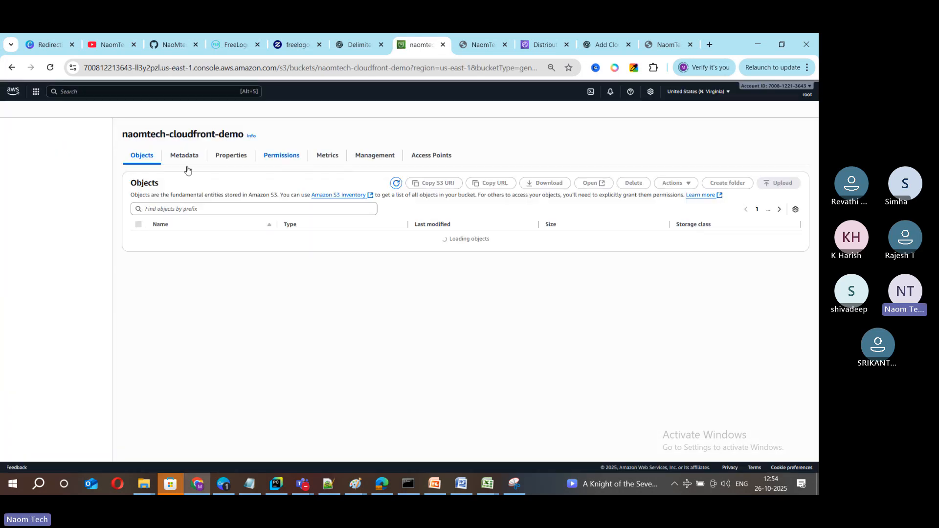
{"action": "left_click", "coordinate": [302, 155]}
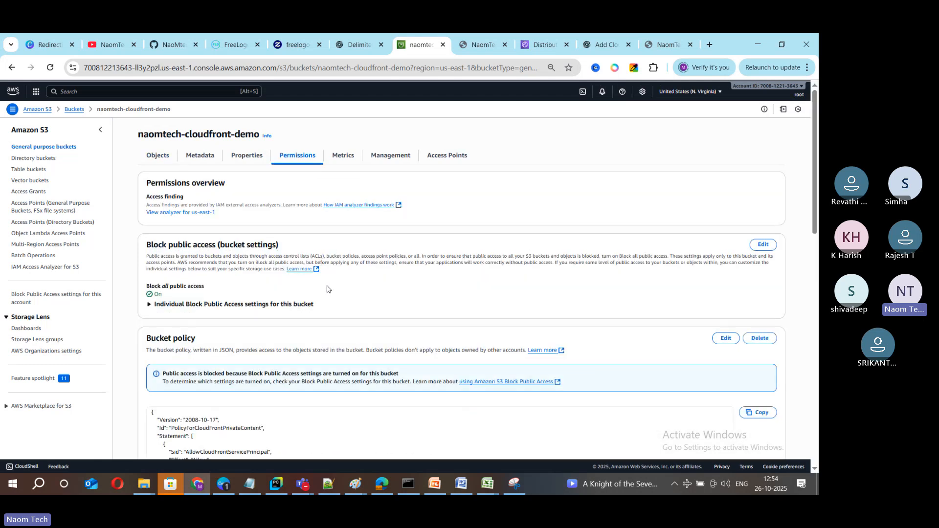
{"action": "scroll", "coordinate": [198, 284], "scroll_direction": "down", "scroll_amount": 1}
{"action": "scroll", "coordinate": [198, 284], "scroll_direction": "up", "scroll_amount": 1}
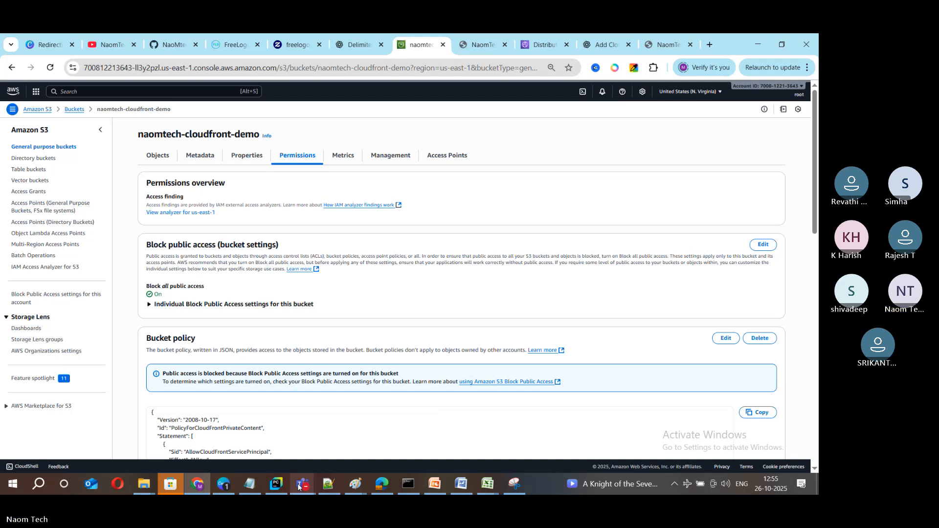
Switch to the Teams meeting window to check the meeting chat, and return to the browser
{"action": "mouse_move", "coordinate": [303, 484]}
{"action": "left_click", "coordinate": [308, 446]}
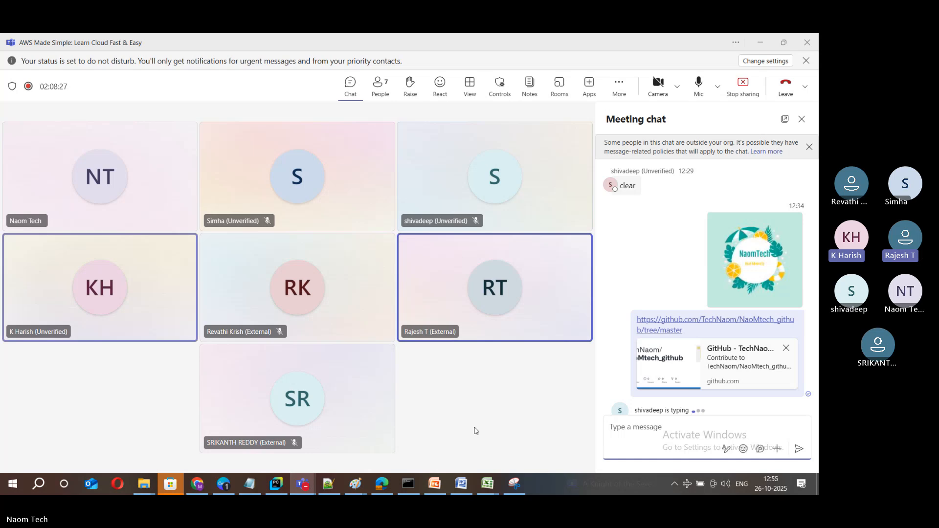
{"action": "key", "text": "alt+Tab"}
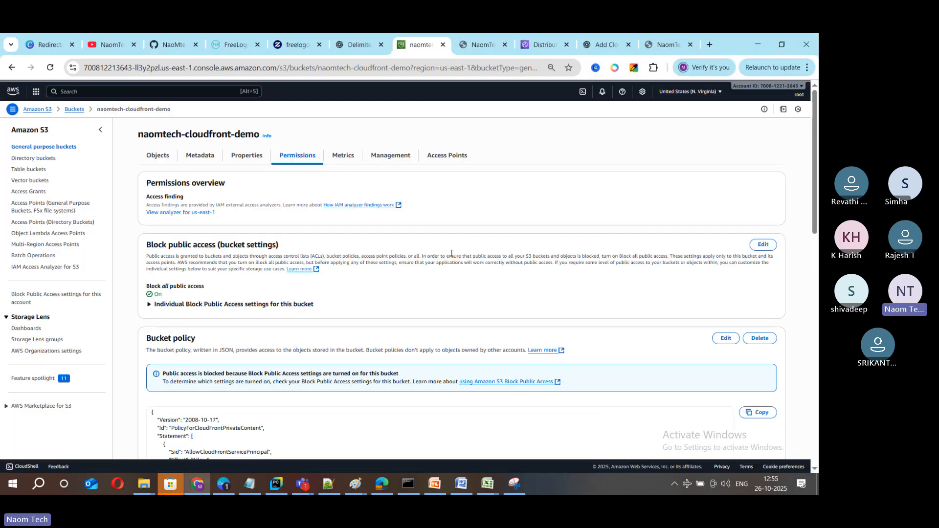
Reopen naomtech-cloudfront-demo from the bucket list and review its Block public access settings and bucket policy under the permissions
{"action": "left_click", "coordinate": [74, 109]}
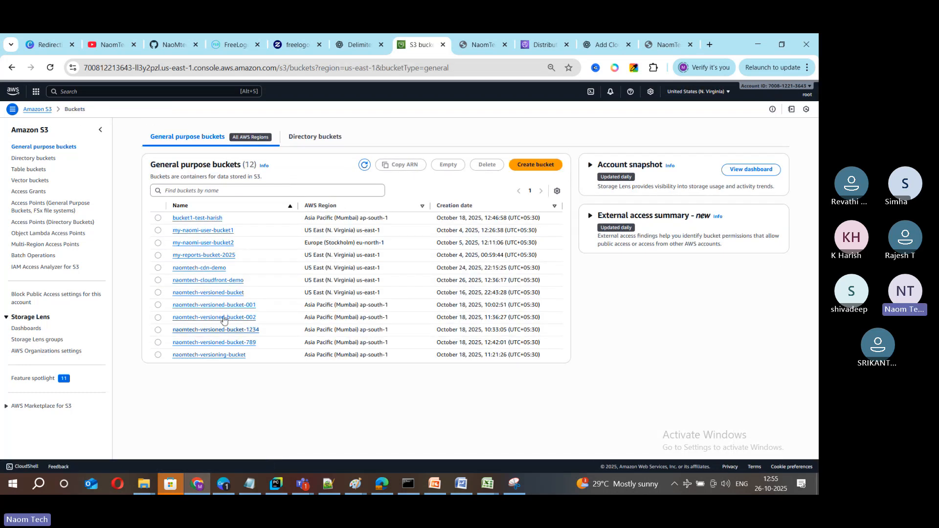
{"action": "left_click", "coordinate": [228, 283]}
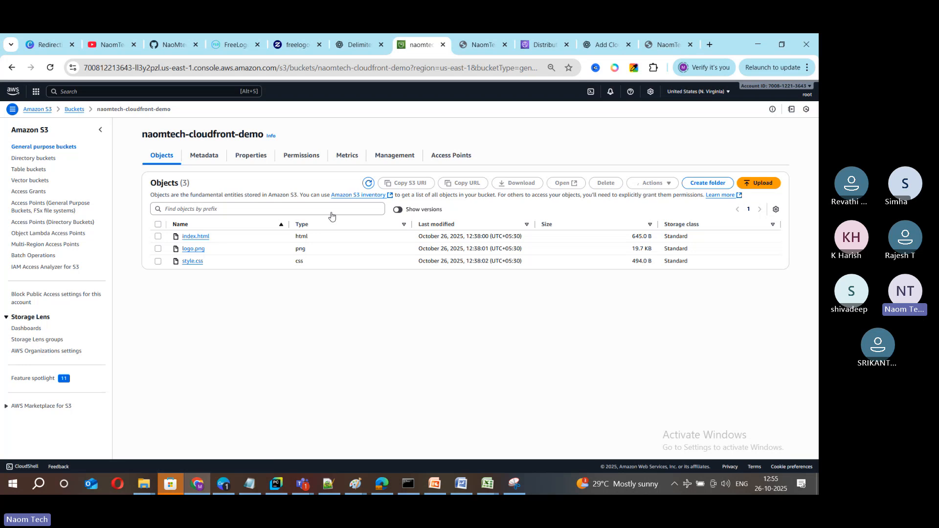
{"action": "left_click", "coordinate": [288, 154]}
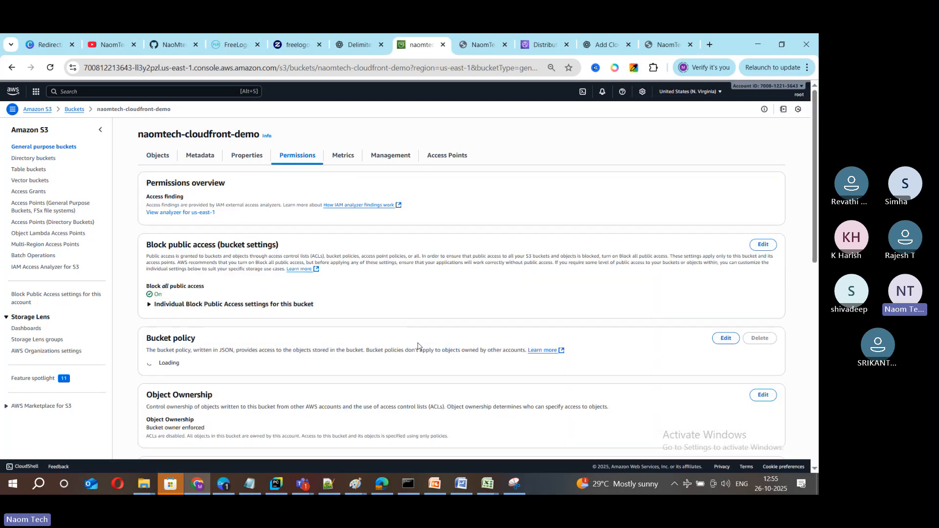
{"action": "scroll", "coordinate": [237, 168], "scroll_direction": "down", "scroll_amount": 1}
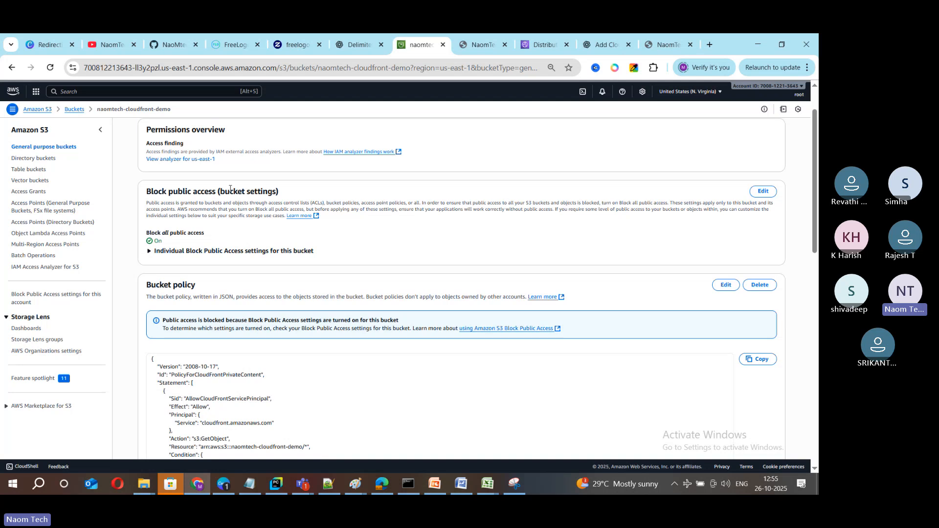
{"action": "scroll", "coordinate": [299, 317], "scroll_direction": "down", "scroll_amount": 2}
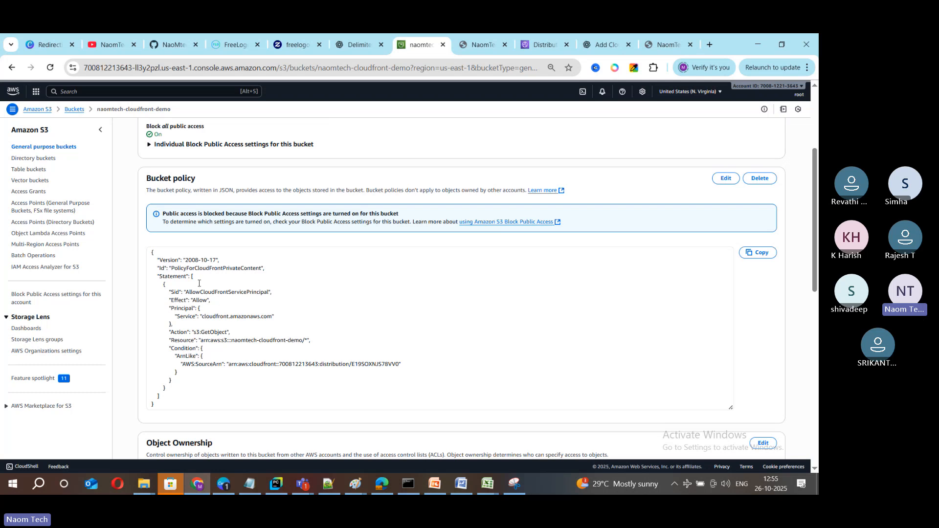
{"action": "scroll", "coordinate": [239, 301], "scroll_direction": "up", "scroll_amount": 1}
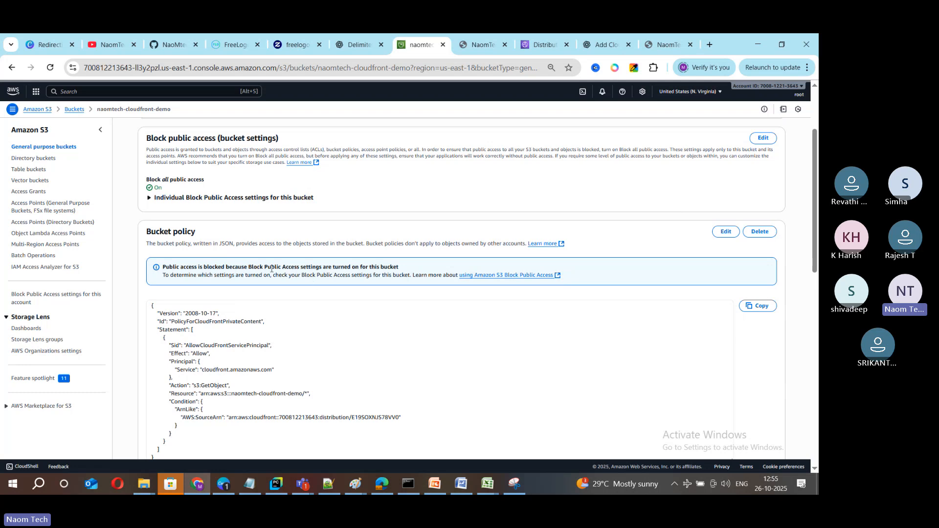
{"action": "scroll", "coordinate": [184, 207], "scroll_direction": "up", "scroll_amount": 2}
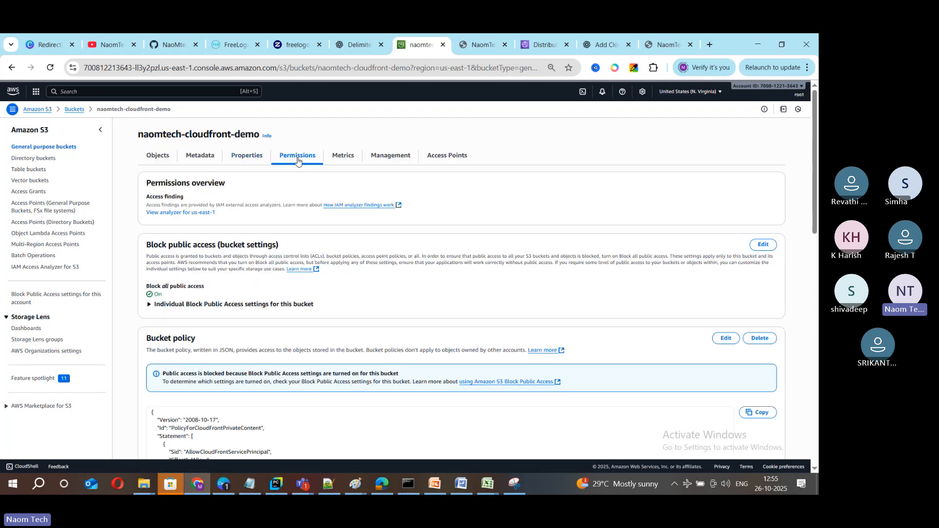
{"action": "scroll", "coordinate": [685, 294], "scroll_direction": "down", "scroll_amount": 1}
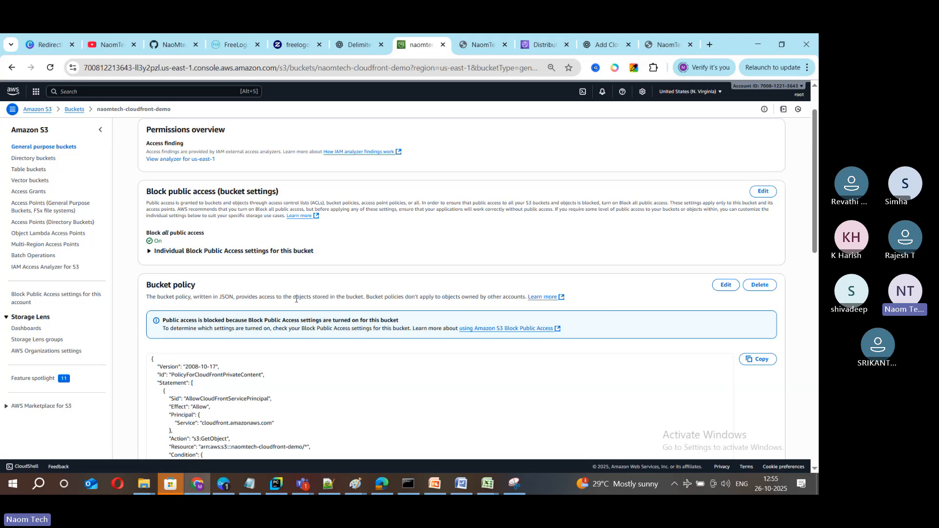
Open the bucket policy for editing and examine the statement's Sid, service principal and action lines
{"action": "left_click", "coordinate": [726, 285]}
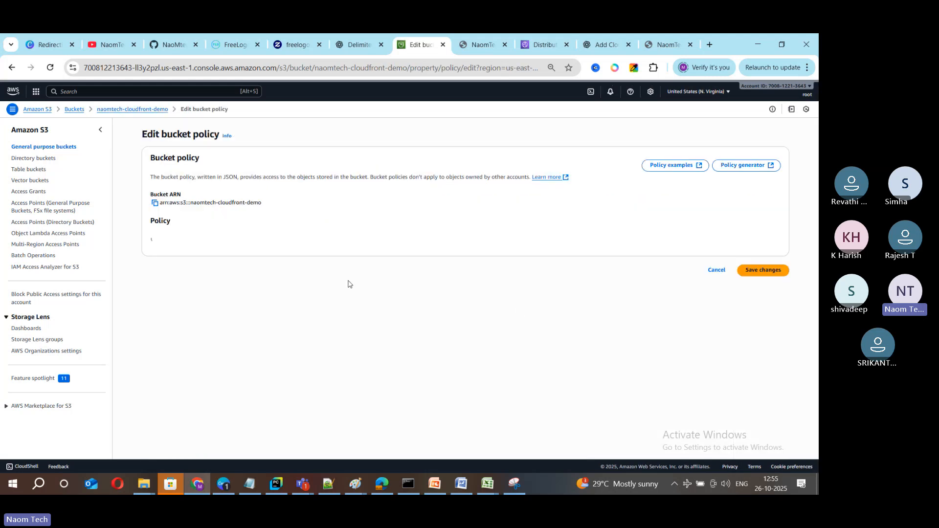
{"action": "left_click", "coordinate": [422, 279]}
{"action": "left_click", "coordinate": [281, 280]}
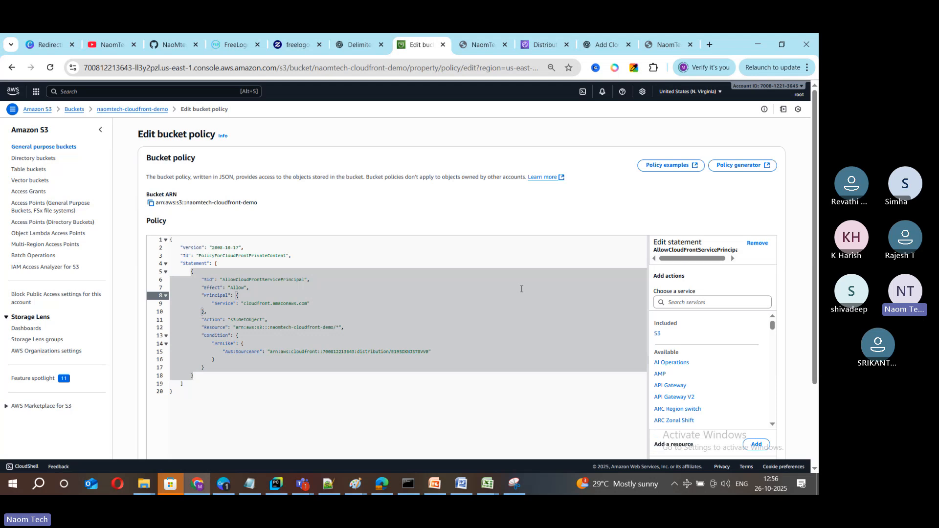
{"action": "left_click", "coordinate": [342, 308]}
{"action": "left_click_drag", "start_coordinate": [228, 280], "coordinate": [286, 280]}
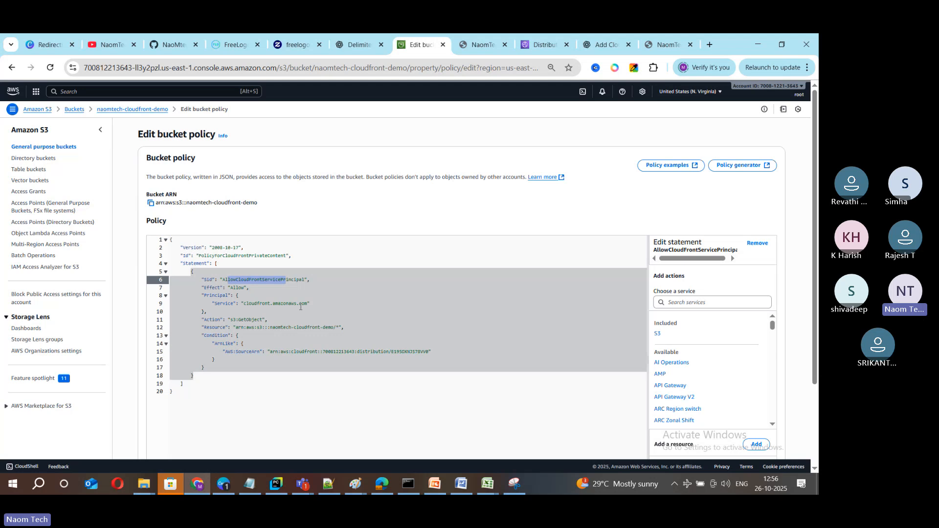
{"action": "left_click_drag", "start_coordinate": [252, 304], "coordinate": [308, 304]}
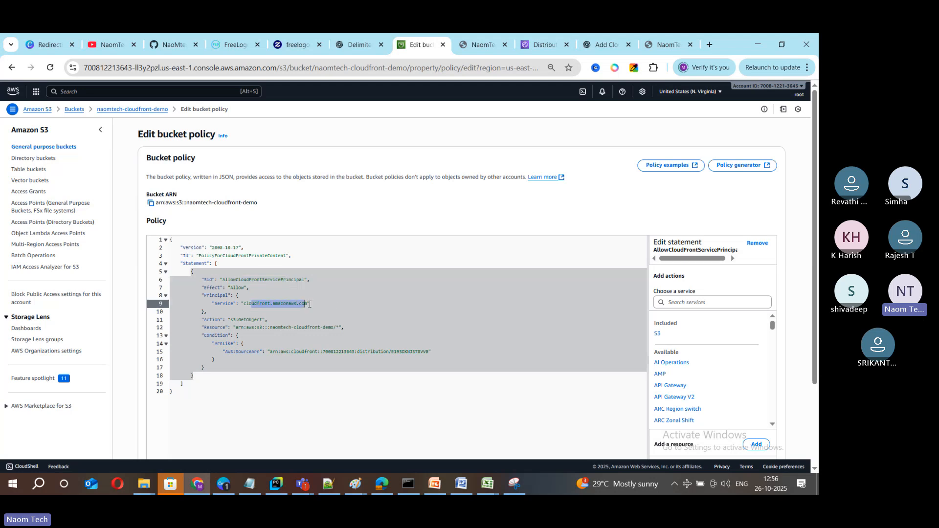
{"action": "left_click", "coordinate": [333, 305]}
{"action": "left_click_drag", "start_coordinate": [230, 319], "coordinate": [257, 320]}
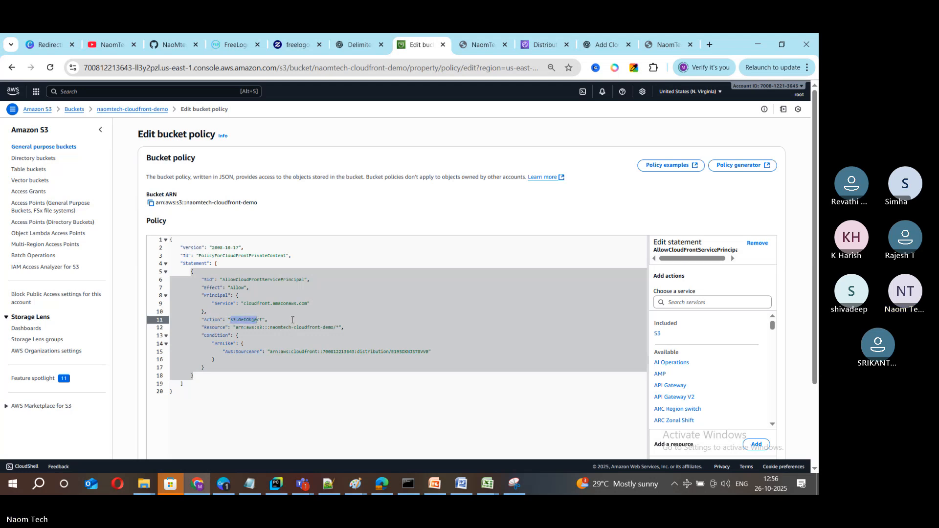
{"action": "left_click", "coordinate": [292, 320]}
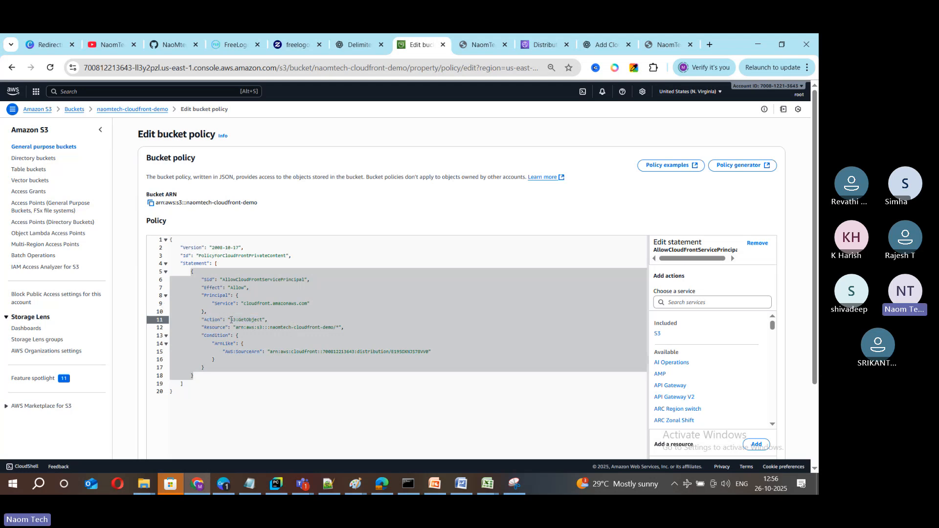
Examine the policy's bucket resource ARN and the SourceArn condition, highlighting parts of each, and deselect the statement
{"action": "left_click_drag", "start_coordinate": [232, 319], "coordinate": [323, 328]}
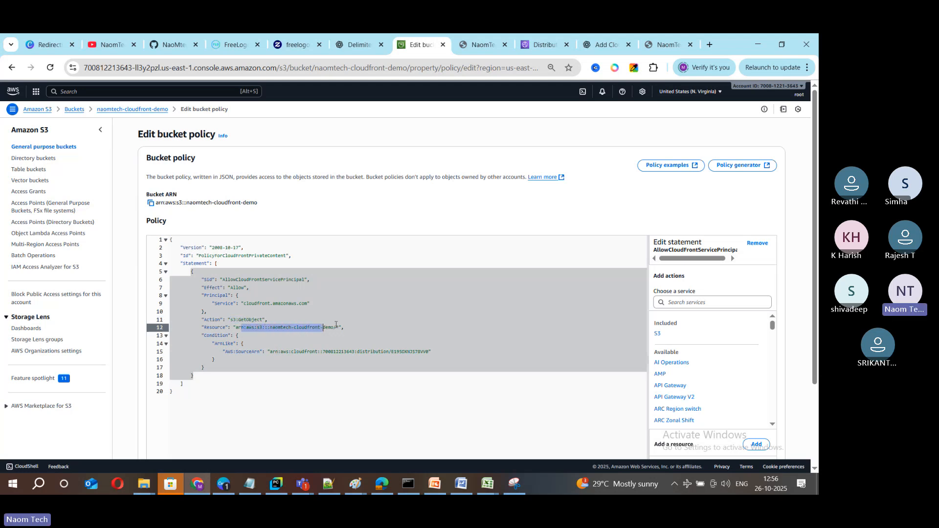
{"action": "left_click", "coordinate": [257, 328]}
{"action": "left_click_drag", "start_coordinate": [257, 328], "coordinate": [332, 329]}
{"action": "left_click", "coordinate": [470, 334]}
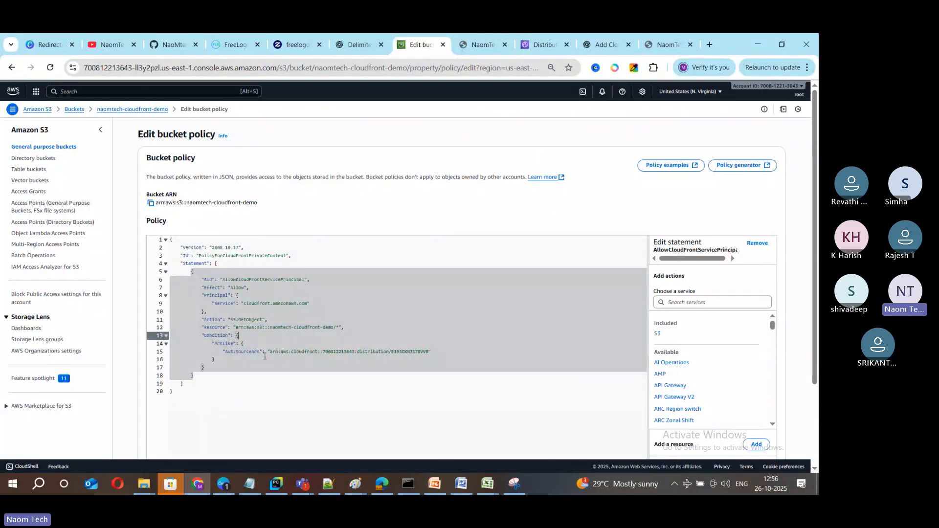
{"action": "left_click_drag", "start_coordinate": [247, 354], "coordinate": [308, 354]}
{"action": "left_click", "coordinate": [352, 354]}
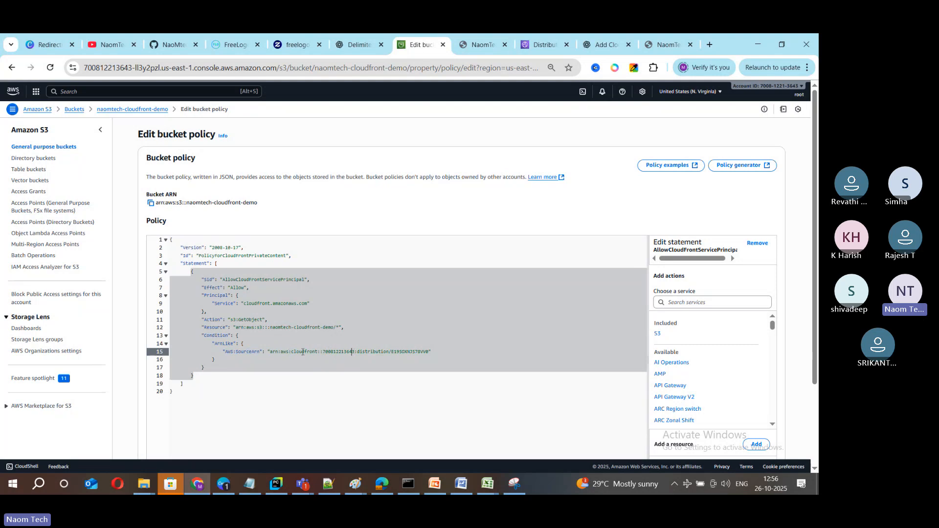
{"action": "left_click", "coordinate": [358, 329]}
{"action": "left_click", "coordinate": [370, 307]}
{"action": "left_click", "coordinate": [387, 256]}
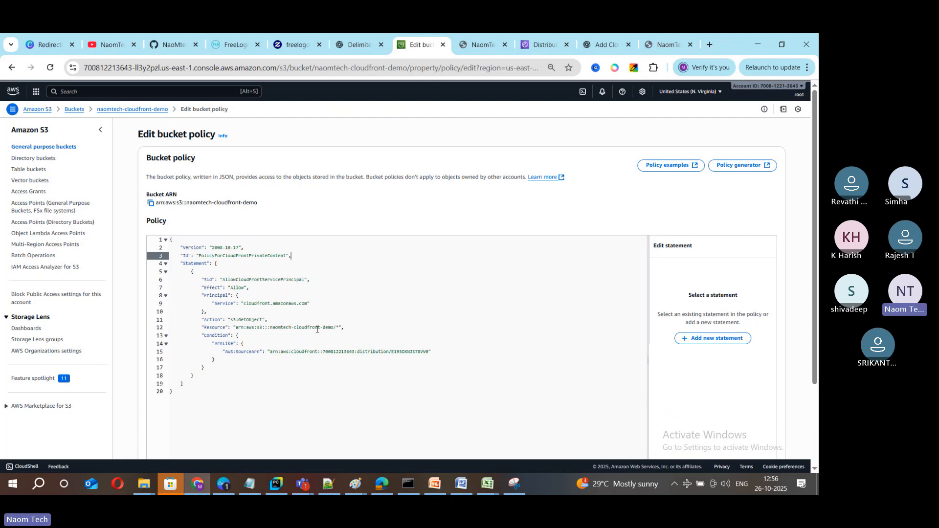
Examine the whole bucket policy JSON at 100% page zoom, including the AllowCloudFrontServicePrincipal statement
{"action": "key", "text": "ctrl+plus"}
{"action": "key", "text": "ctrl+plus"}
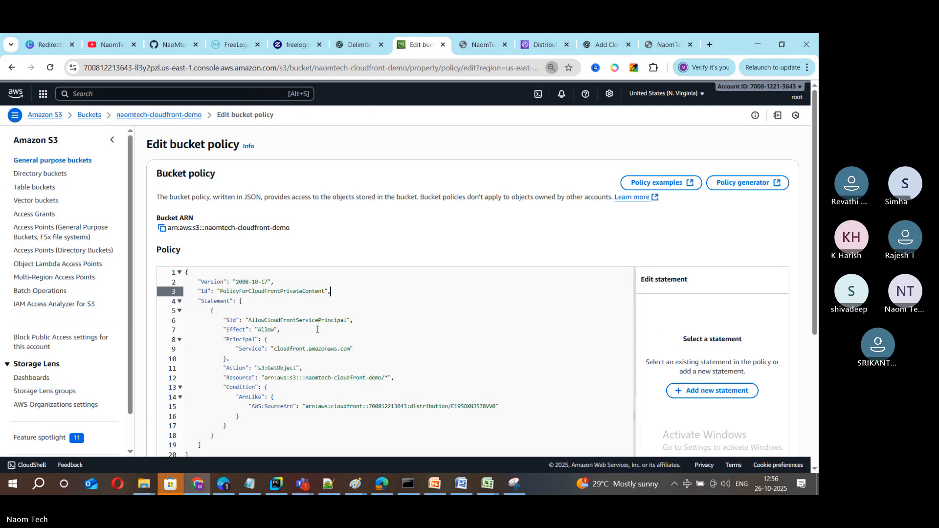
{"action": "scroll", "coordinate": [368, 299], "scroll_direction": "down", "scroll_amount": 3}
{"action": "scroll", "coordinate": [368, 298], "scroll_direction": "up", "scroll_amount": 1}
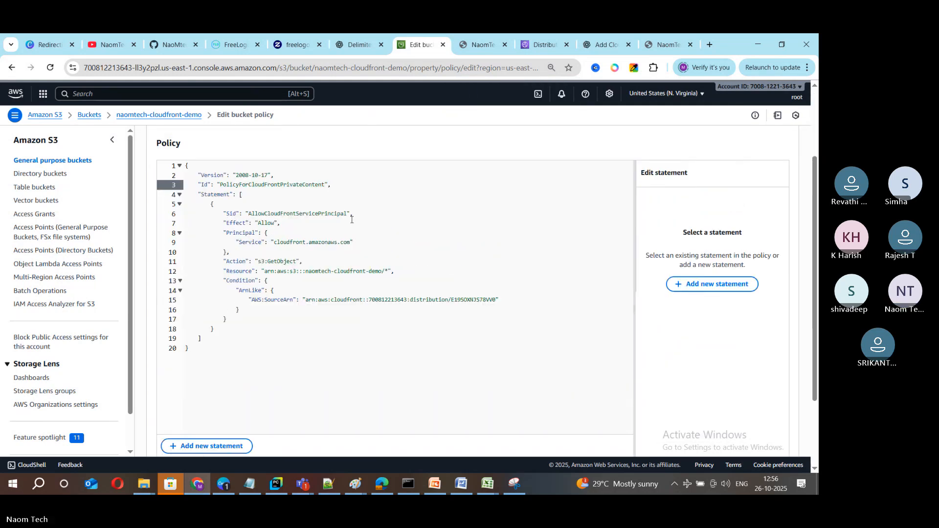
{"action": "key", "text": "ctrl+plus"}
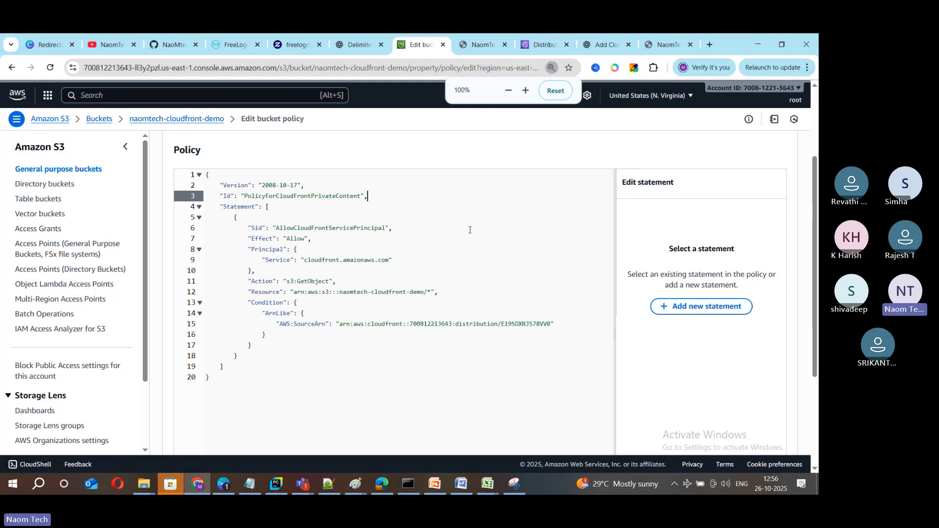
{"action": "left_click", "coordinate": [352, 238]}
{"action": "left_click", "coordinate": [434, 177]}
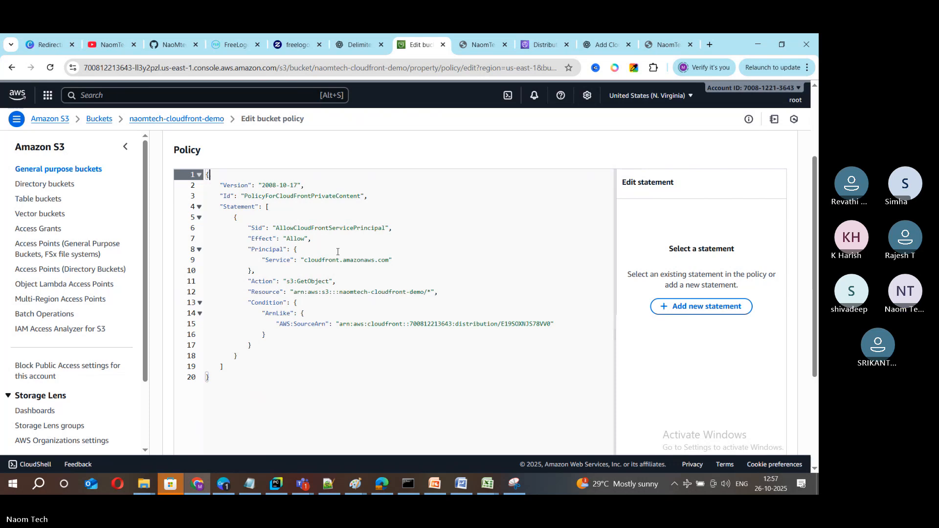
{"action": "left_click", "coordinate": [357, 272]}
{"action": "left_click", "coordinate": [379, 357]}
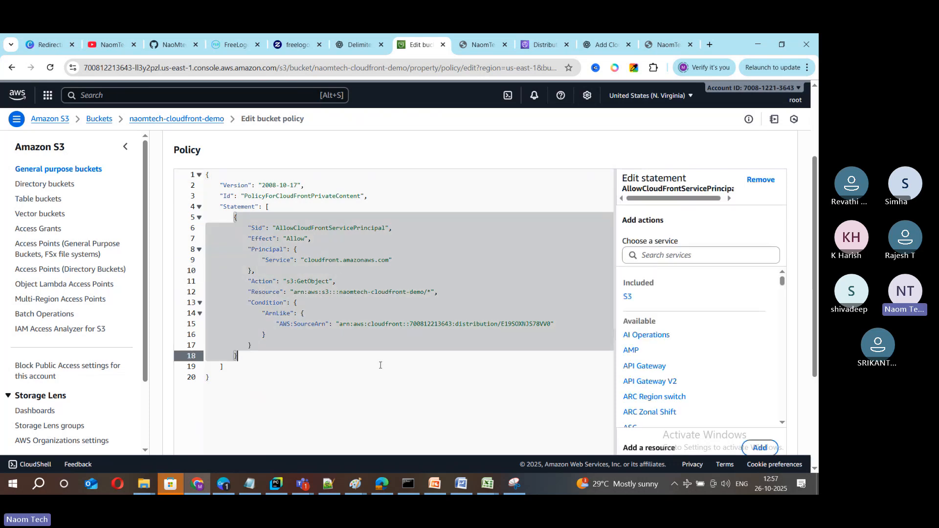
{"action": "left_click", "coordinate": [366, 278]}
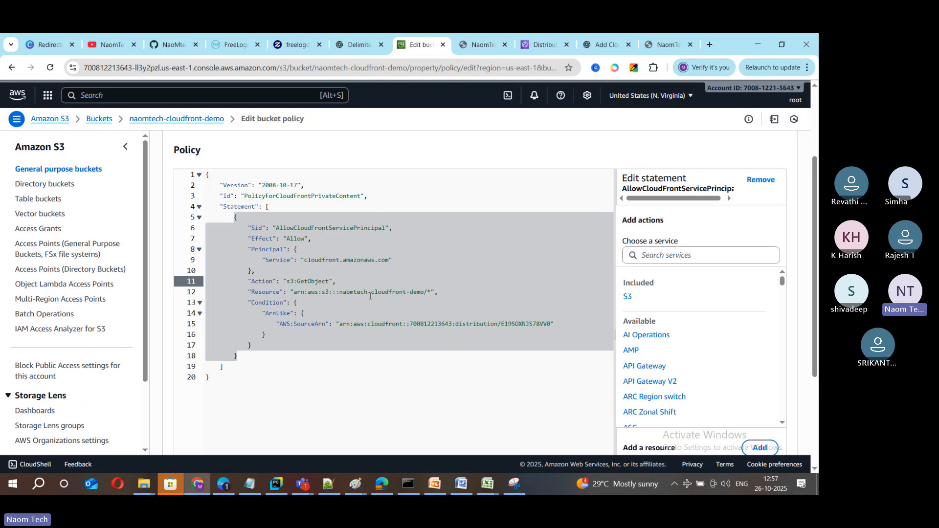
{"action": "left_click", "coordinate": [451, 171]}
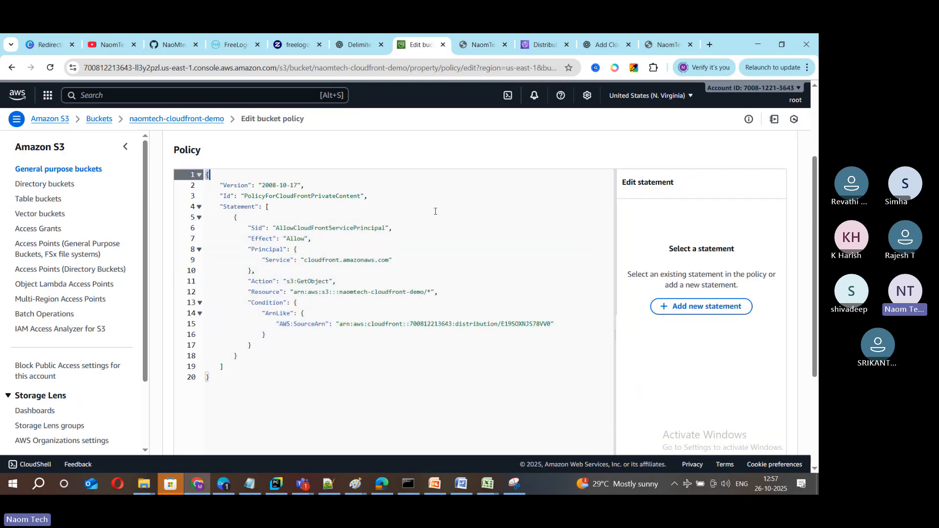
Save the bucket policy and highlight the account number in the saved policy's SourceArn condition
{"action": "scroll", "coordinate": [321, 300], "scroll_direction": "down", "scroll_amount": 3}
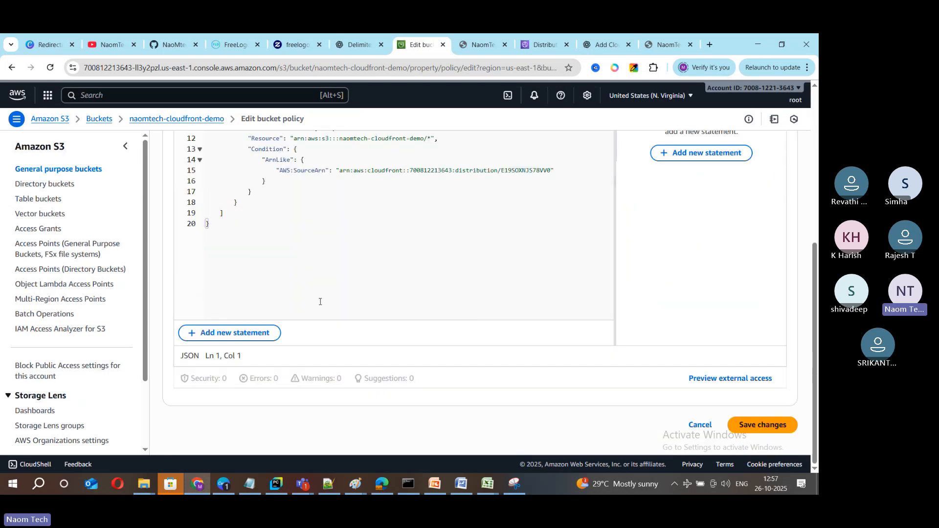
{"action": "left_click", "coordinate": [764, 426]}
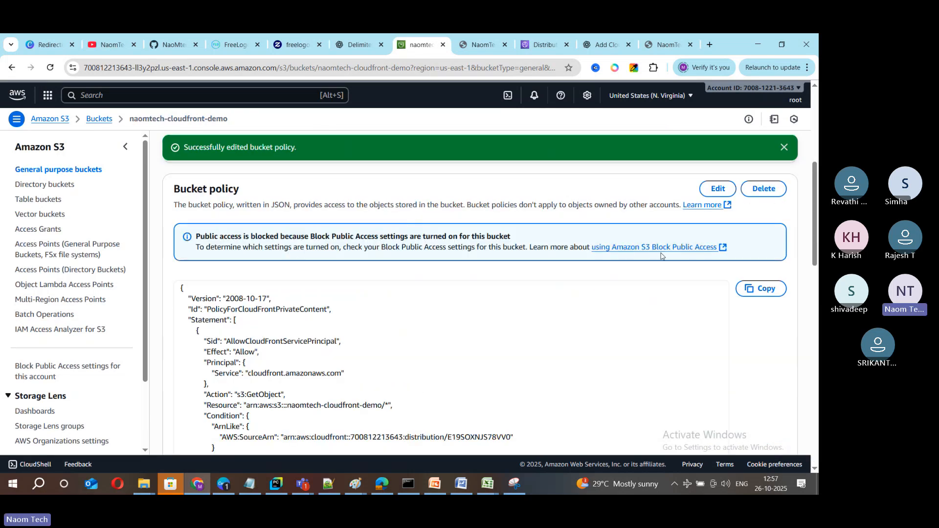
{"action": "scroll", "coordinate": [437, 299], "scroll_direction": "down", "scroll_amount": 3}
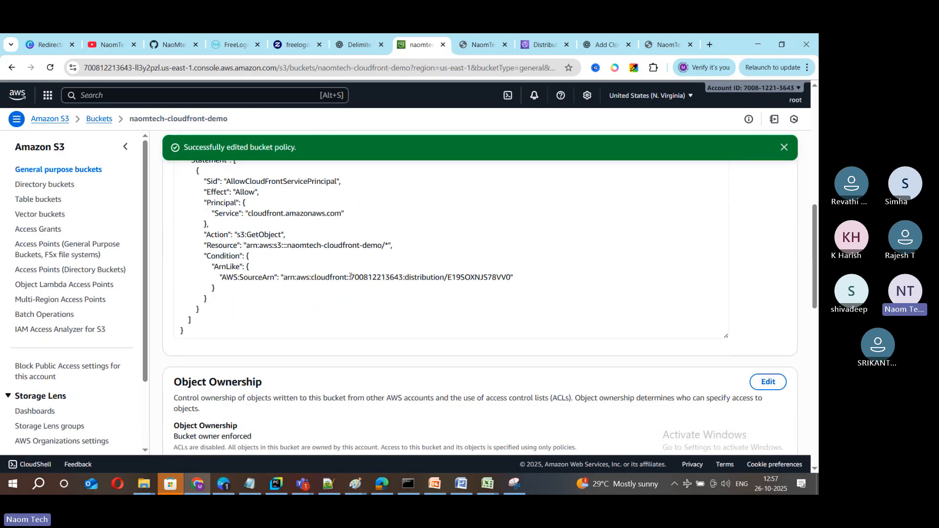
{"action": "left_click_drag", "start_coordinate": [350, 277], "coordinate": [404, 278]}
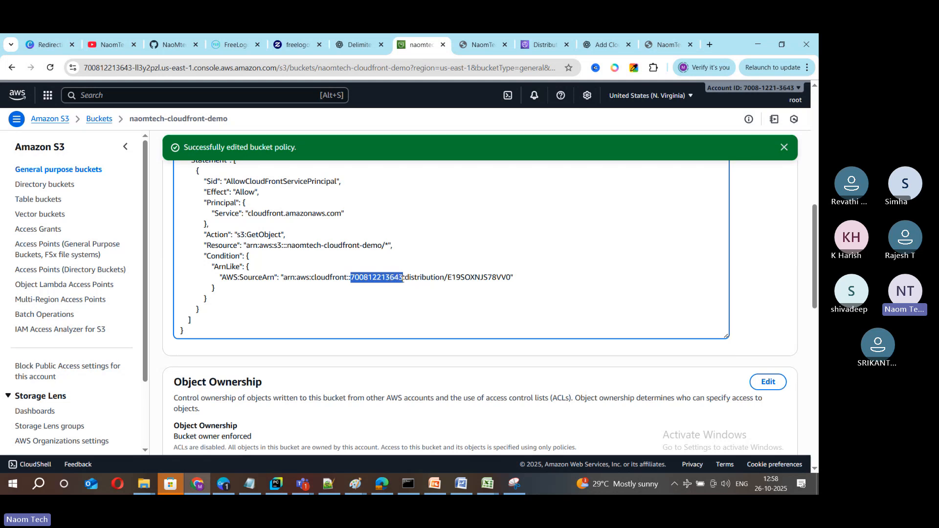
Examine the account number and distribution ID in the saved policy's SourceArn condition, highlighting each part
{"action": "left_click_drag", "start_coordinate": [351, 278], "coordinate": [397, 277]}
{"action": "left_click_drag", "start_coordinate": [457, 278], "coordinate": [496, 277]}
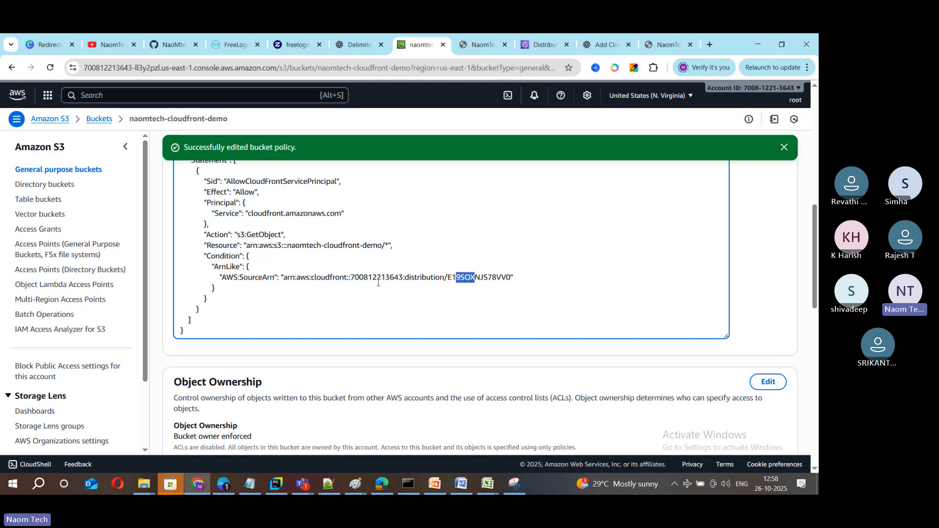
{"action": "left_click_drag", "start_coordinate": [354, 278], "coordinate": [512, 278]}
{"action": "left_click", "coordinate": [477, 282]}
Switch to the DevOPS_aws PowerPoint deck and view the WAF slide covering the default action, Web ACL creation and monitoring
{"action": "key", "text": "alt+Tab"}
{"action": "key", "text": "alt+Tab"}
{"action": "key", "text": "Tab"}
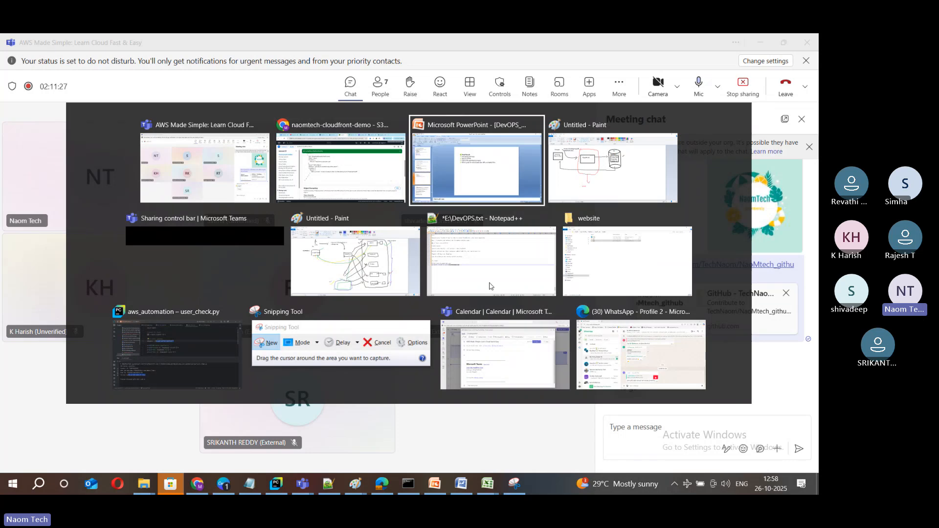
{"action": "left_click", "coordinate": [71, 392]}
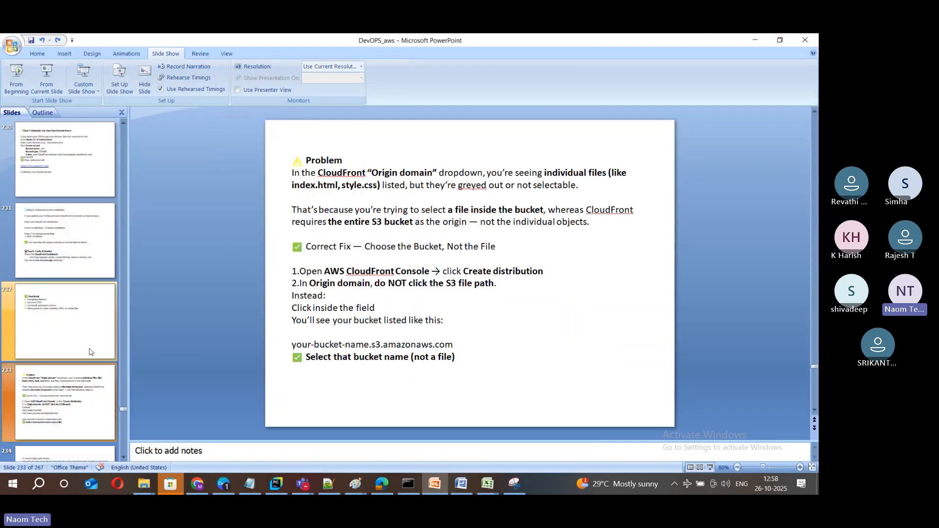
{"action": "scroll", "coordinate": [90, 352], "scroll_direction": "down", "scroll_amount": 5}
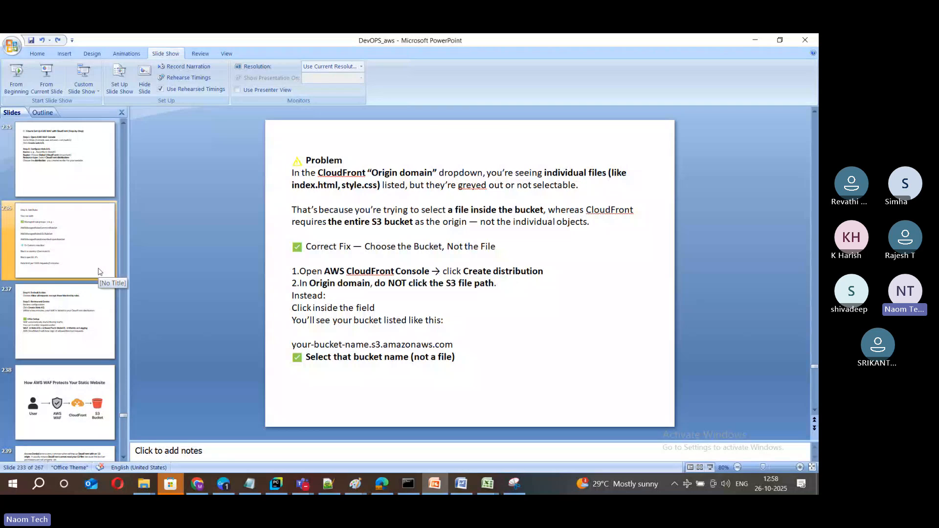
{"action": "left_click", "coordinate": [93, 317]}
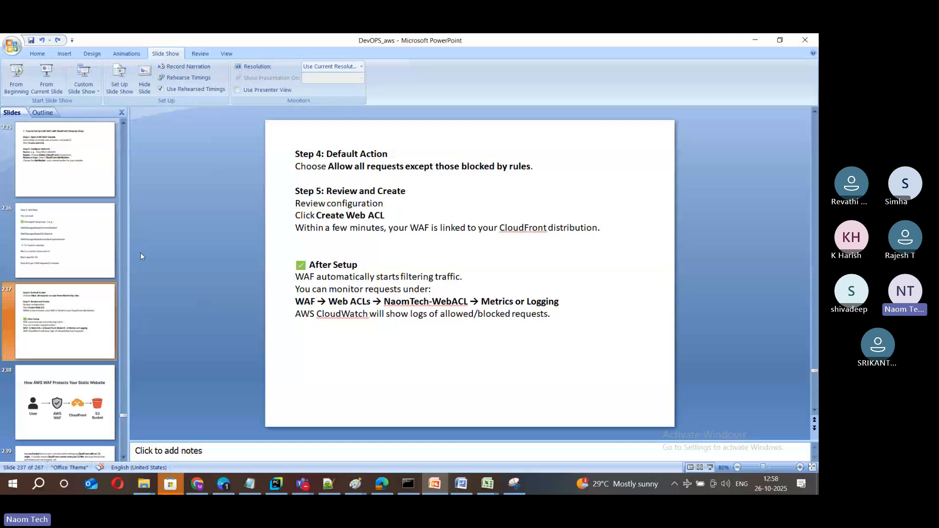
{"action": "left_click", "coordinate": [114, 239]}
{"action": "left_click", "coordinate": [63, 321]}
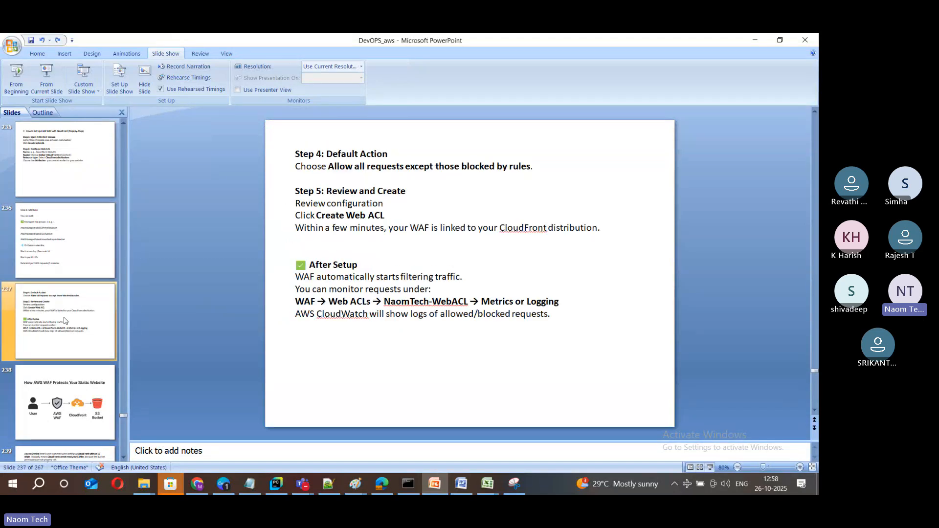
{"action": "scroll", "coordinate": [64, 320], "scroll_direction": "down", "scroll_amount": 1}
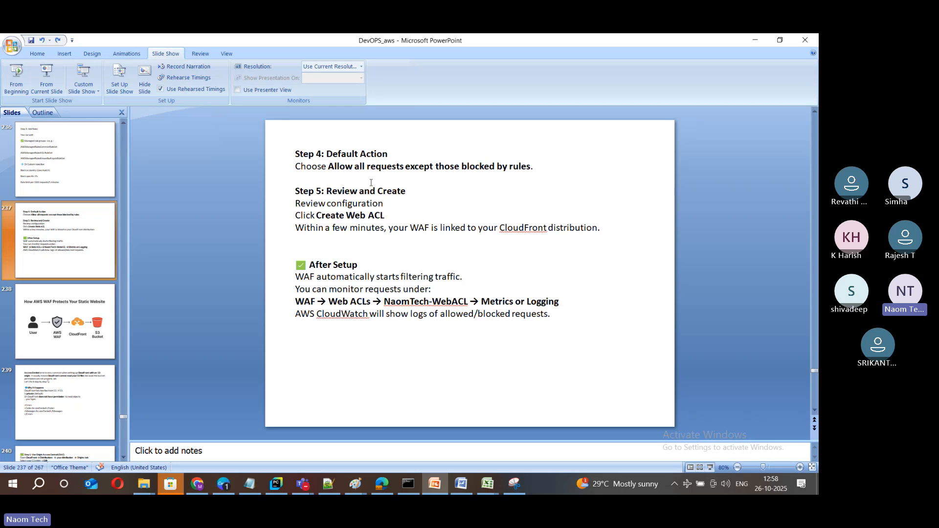
View the "Step 3: Add Rules" slide and highlight its managed rule groups line
{"action": "left_click", "coordinate": [47, 177]}
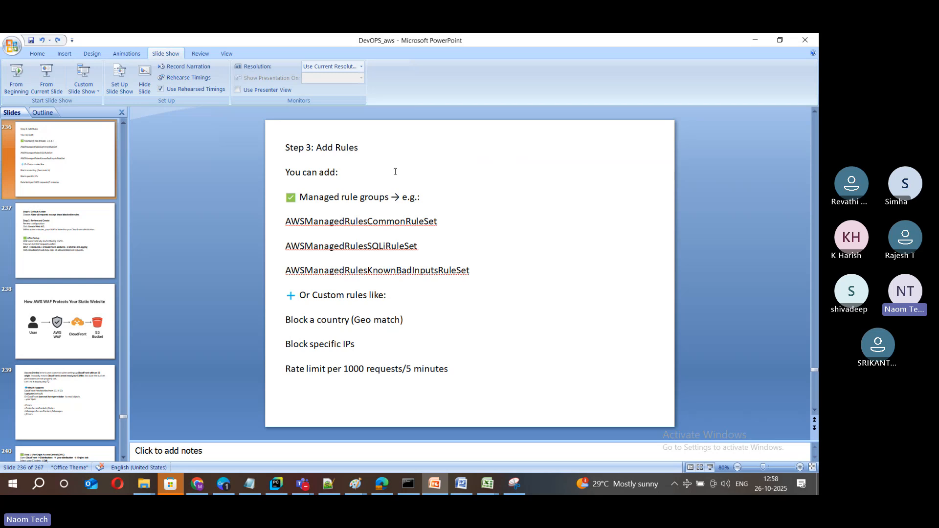
{"action": "left_click_drag", "start_coordinate": [299, 196], "coordinate": [360, 197]}
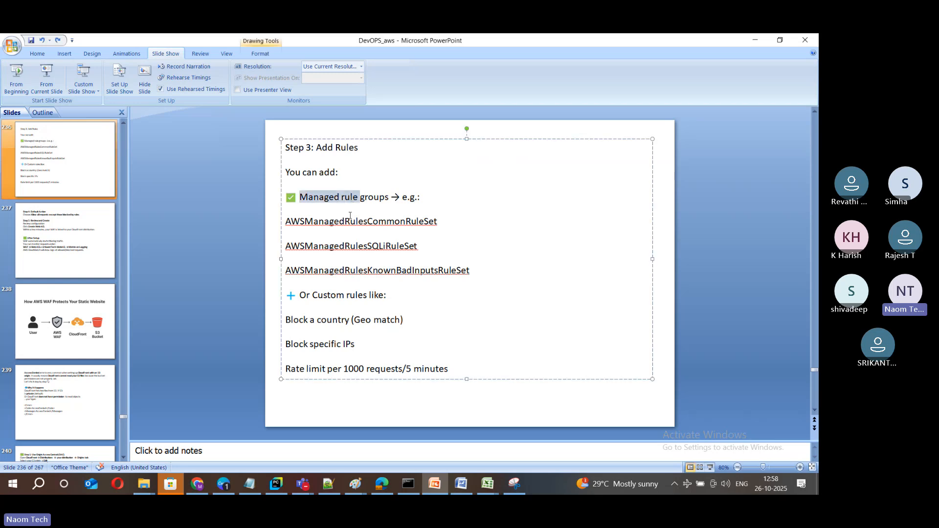
{"action": "left_click", "coordinate": [63, 189]}
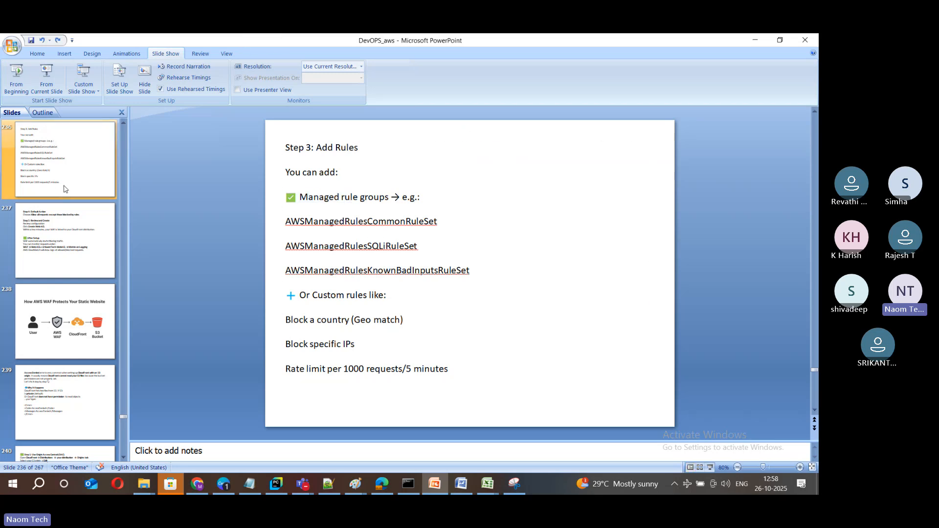
Review the slide on setting up AWS WAF with CloudFront, highlighting "AWS WAF with CloudFront" in its title
{"action": "scroll", "coordinate": [52, 197], "scroll_direction": "up", "scroll_amount": 1}
{"action": "left_click", "coordinate": [52, 196]}
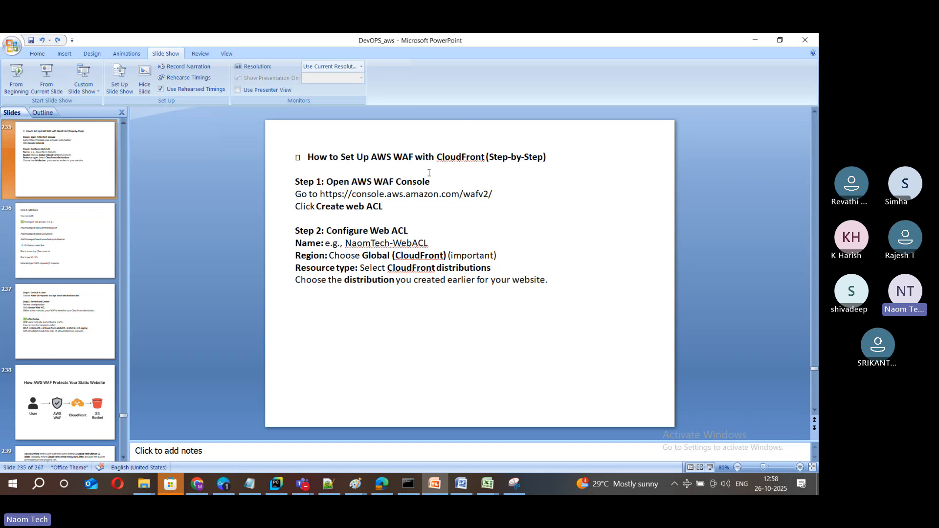
{"action": "left_click", "coordinate": [88, 258]}
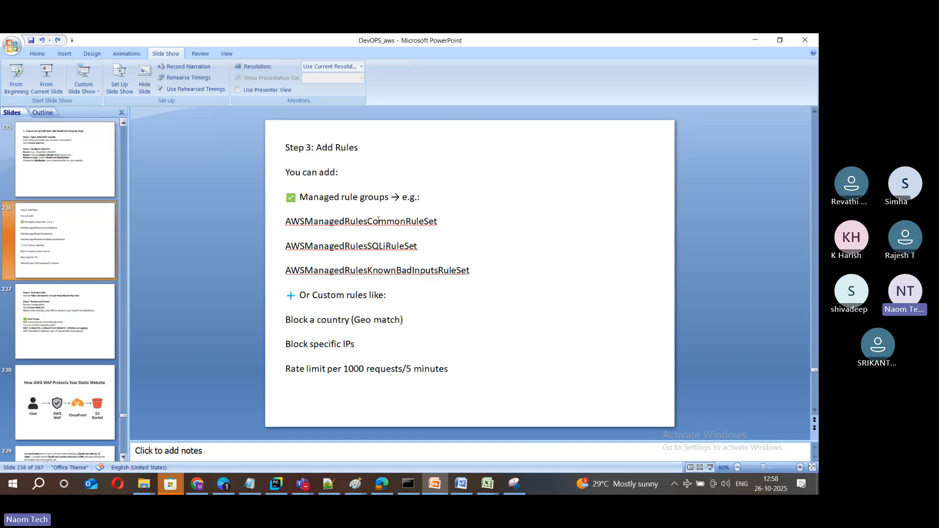
{"action": "left_click", "coordinate": [65, 161]}
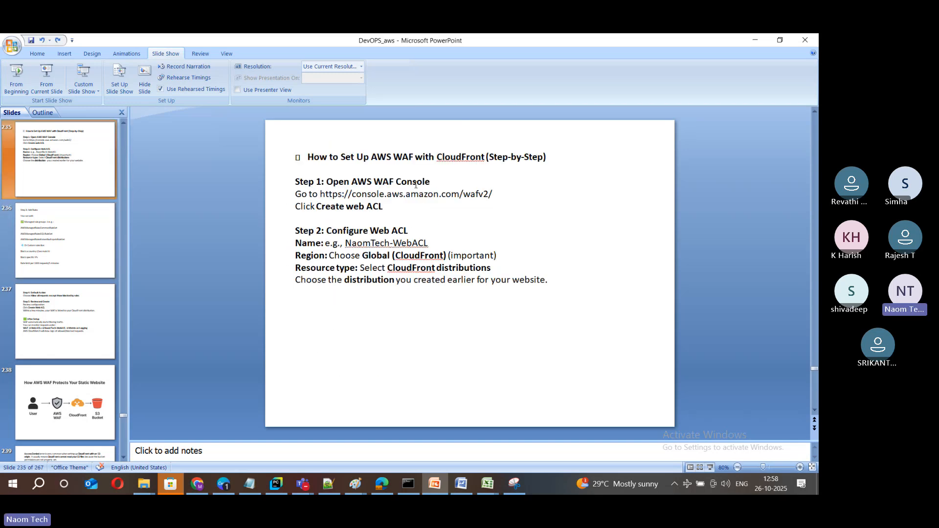
{"action": "left_click_drag", "start_coordinate": [371, 157], "coordinate": [445, 161]}
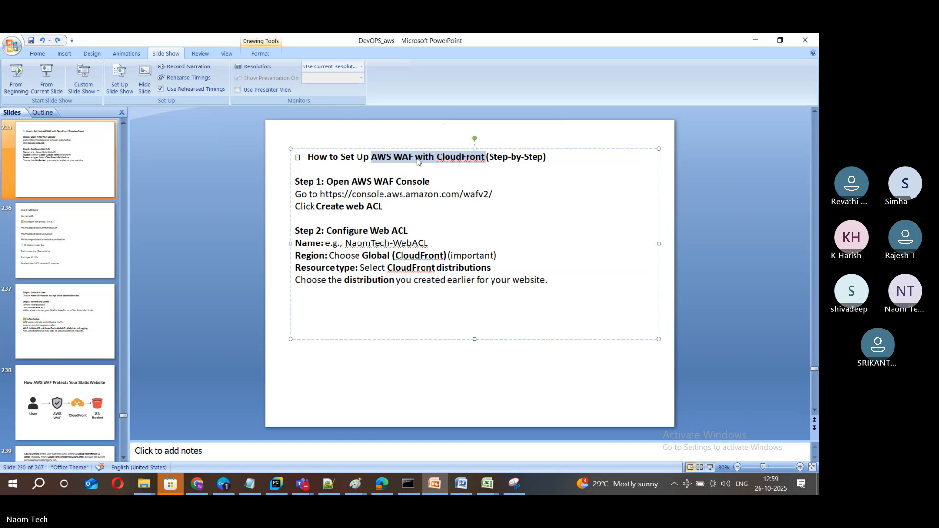
{"action": "left_click", "coordinate": [416, 161]}
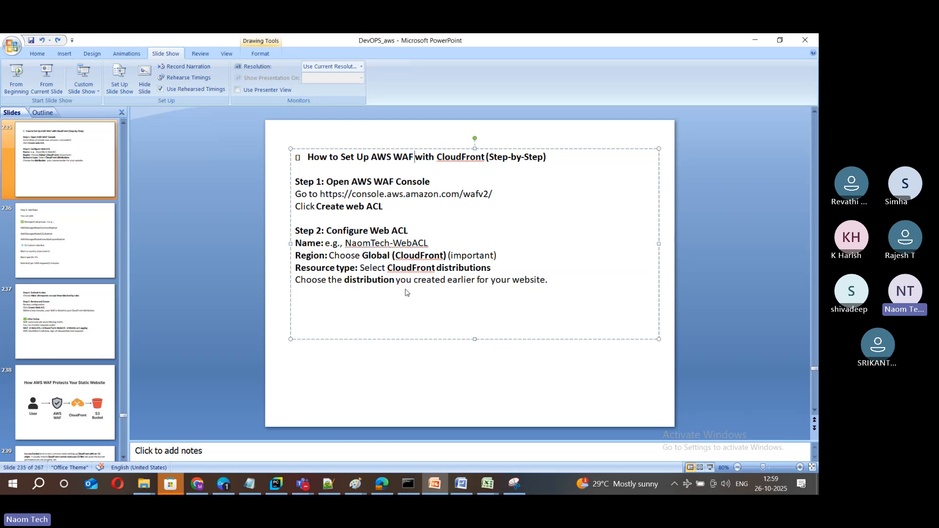
Read through the add-rules and default-action slides up to the diagram of how AWS WAF protects a static website
{"action": "left_click", "coordinate": [92, 250]}
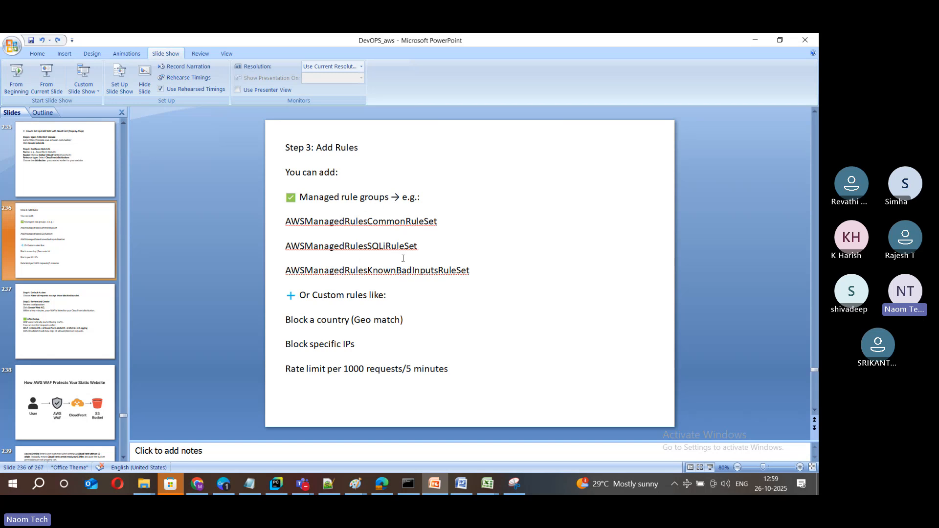
{"action": "key", "text": "Down"}
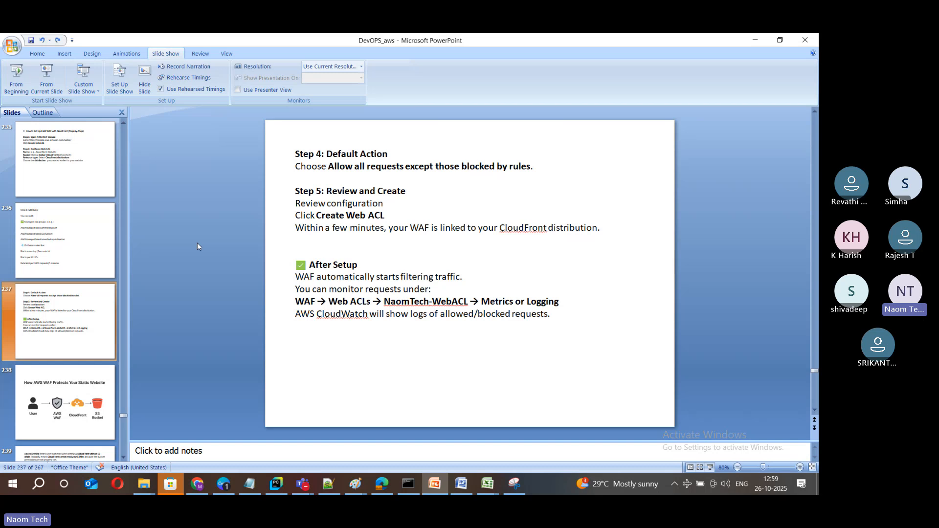
{"action": "left_click", "coordinate": [76, 390]}
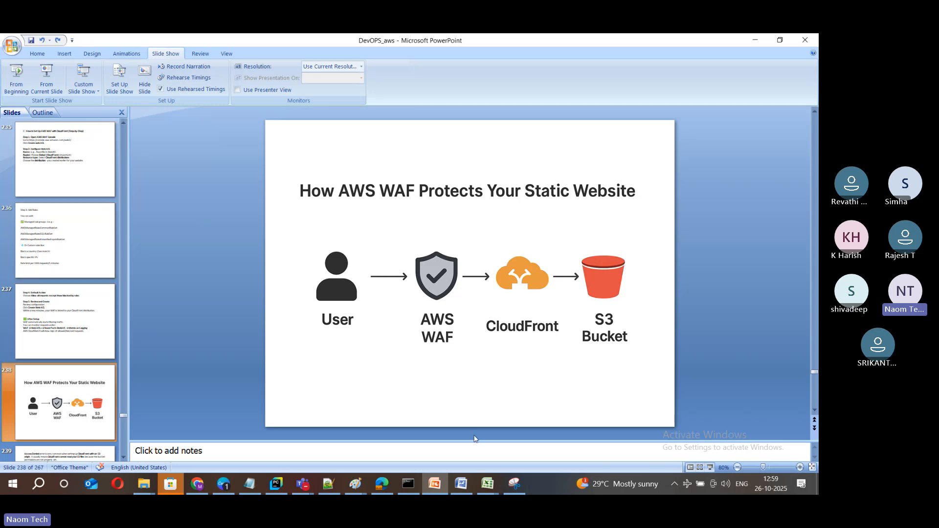
Switch to Chrome and open the enabled naomtech-cloudfront-test distribution from the CloudFront distributions list
{"action": "left_click", "coordinate": [198, 484]}
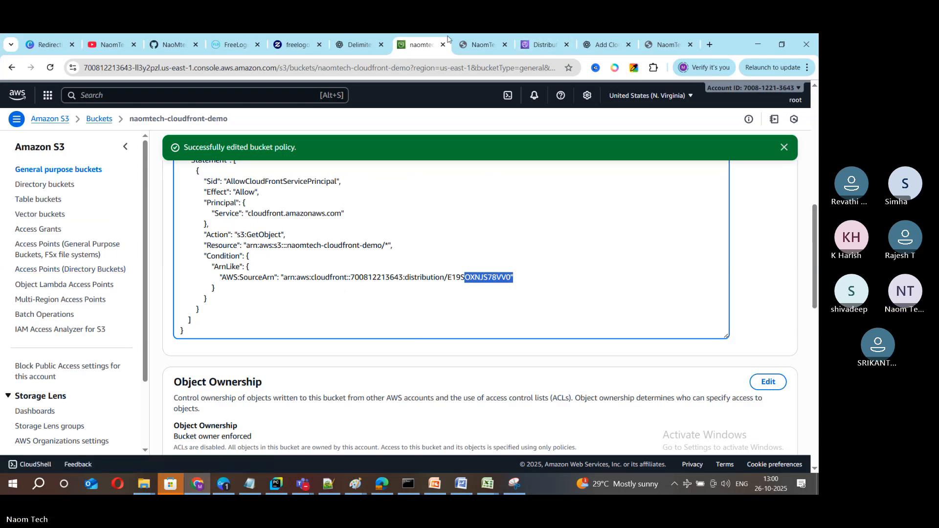
{"action": "left_click", "coordinate": [557, 46]}
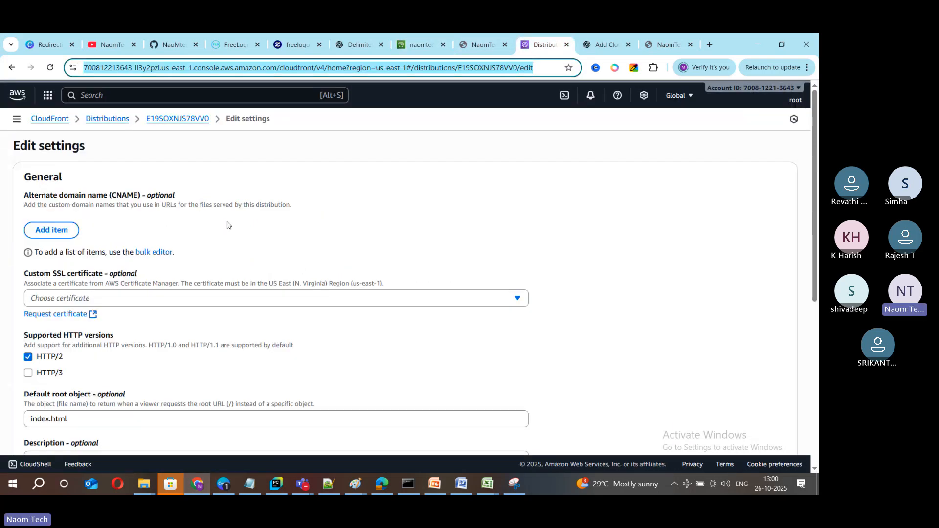
{"action": "scroll", "coordinate": [263, 252], "scroll_direction": "down", "scroll_amount": 5}
{"action": "scroll", "coordinate": [263, 252], "scroll_direction": "up", "scroll_amount": 5}
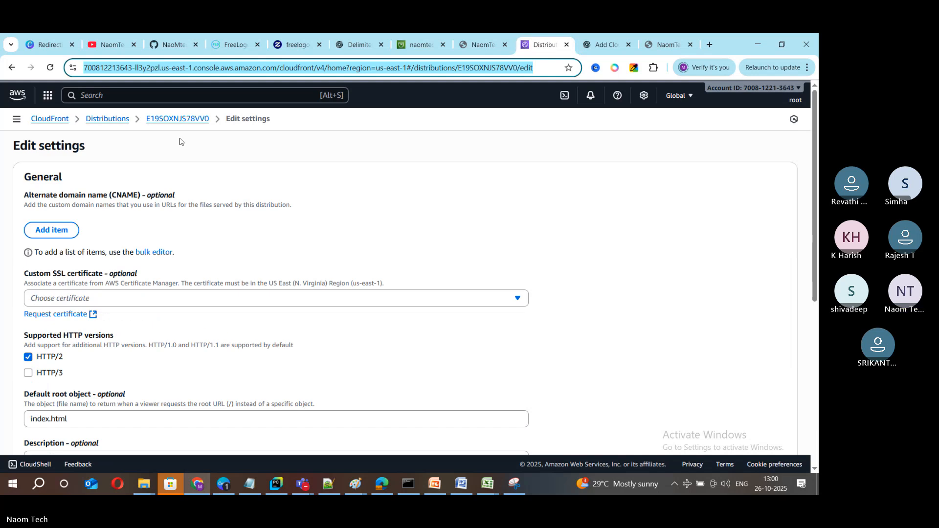
{"action": "left_click", "coordinate": [107, 119]}
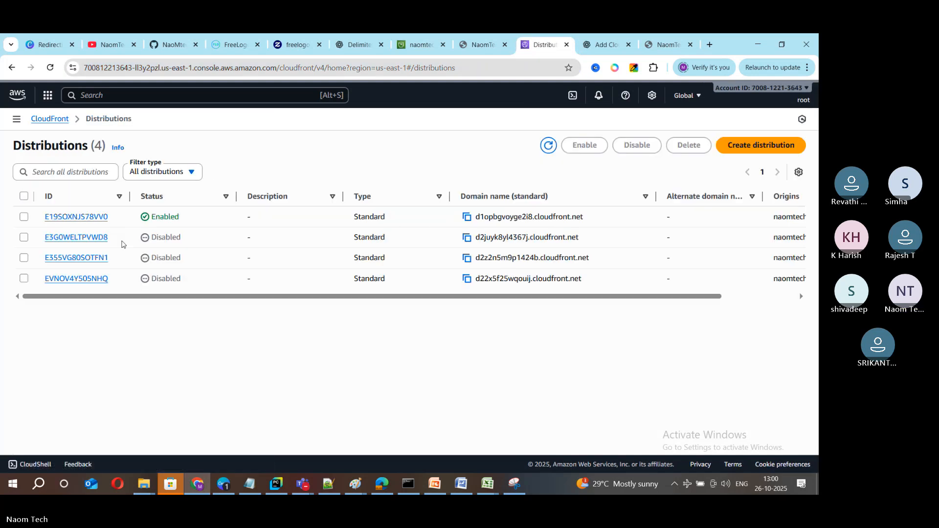
{"action": "left_click", "coordinate": [94, 216]}
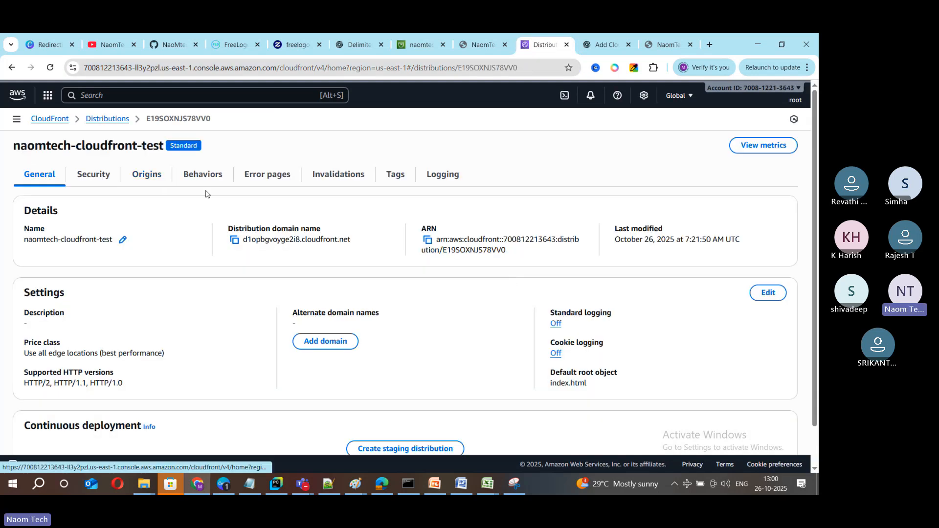
Create an invalidation for the distribution with the object path /* and check the path in its details
{"action": "left_click", "coordinate": [338, 181]}
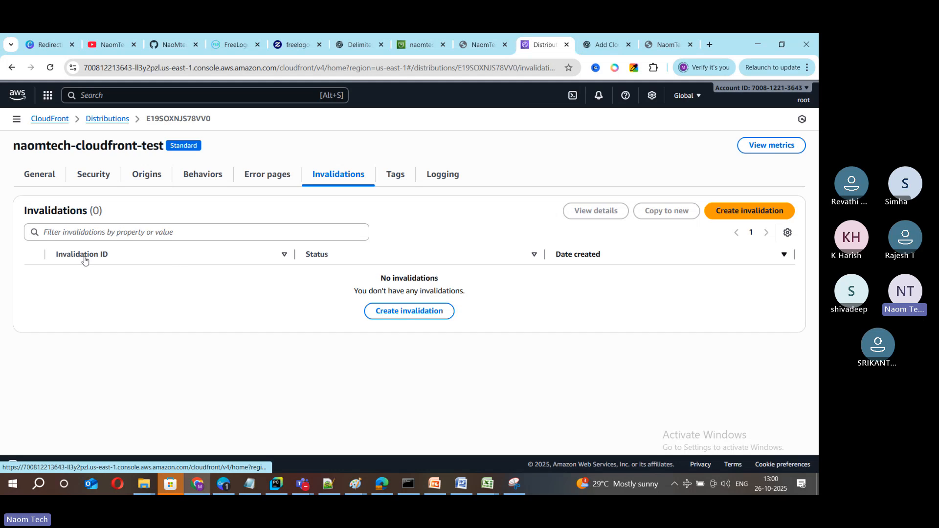
{"action": "left_click", "coordinate": [405, 312]}
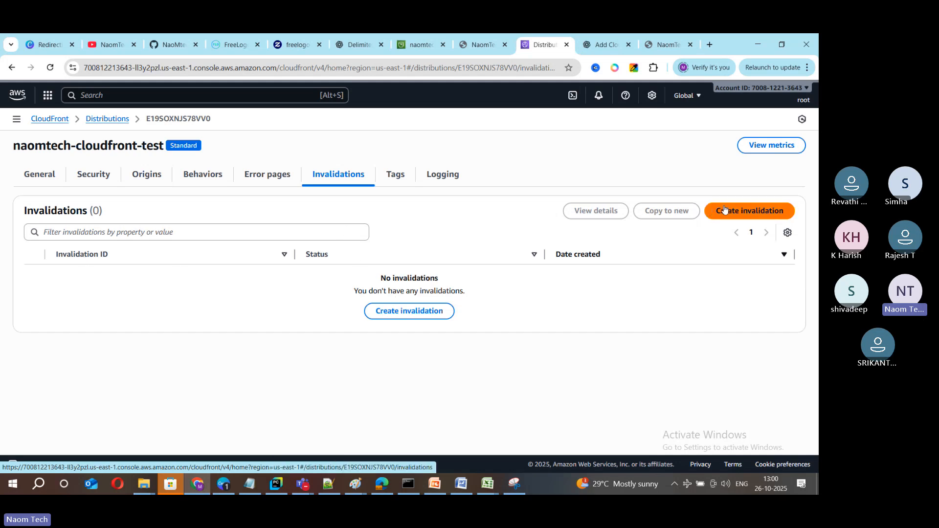
{"action": "left_click", "coordinate": [107, 221]}
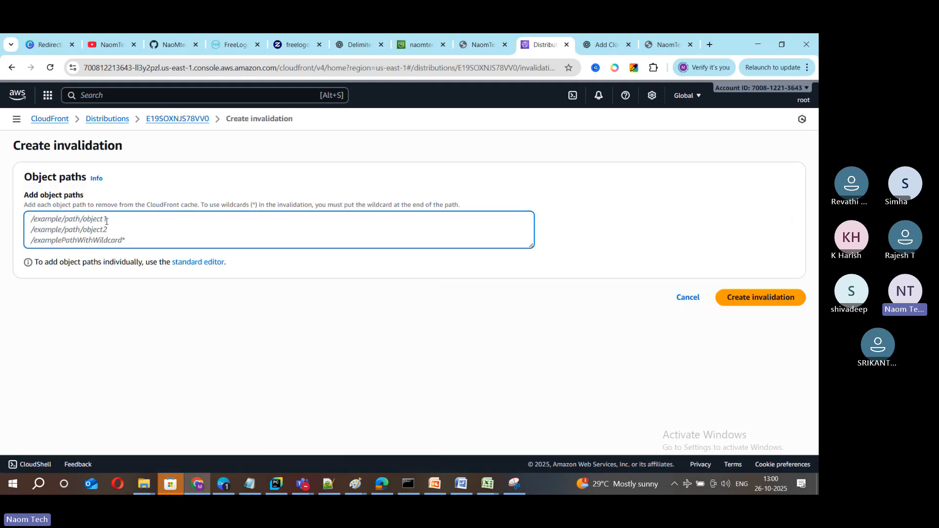
{"action": "type", "text": "/*"}
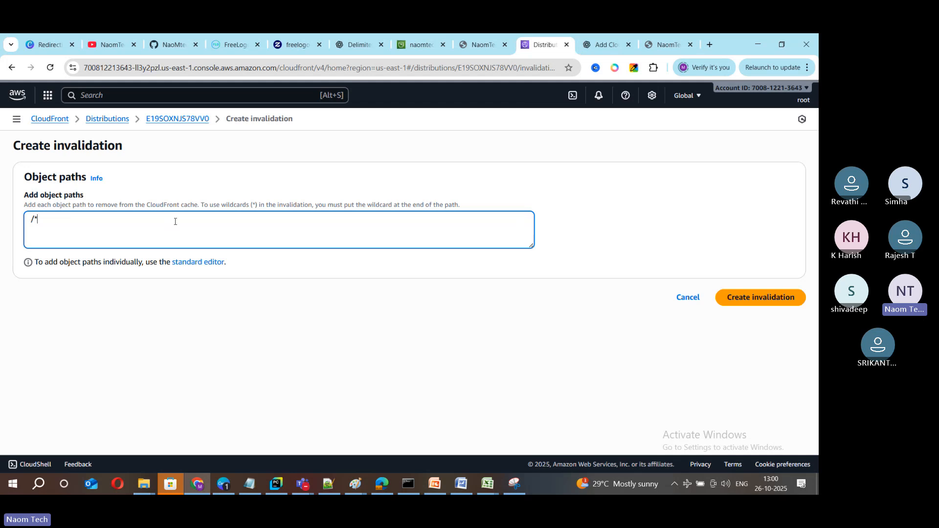
{"action": "left_click", "coordinate": [759, 297]}
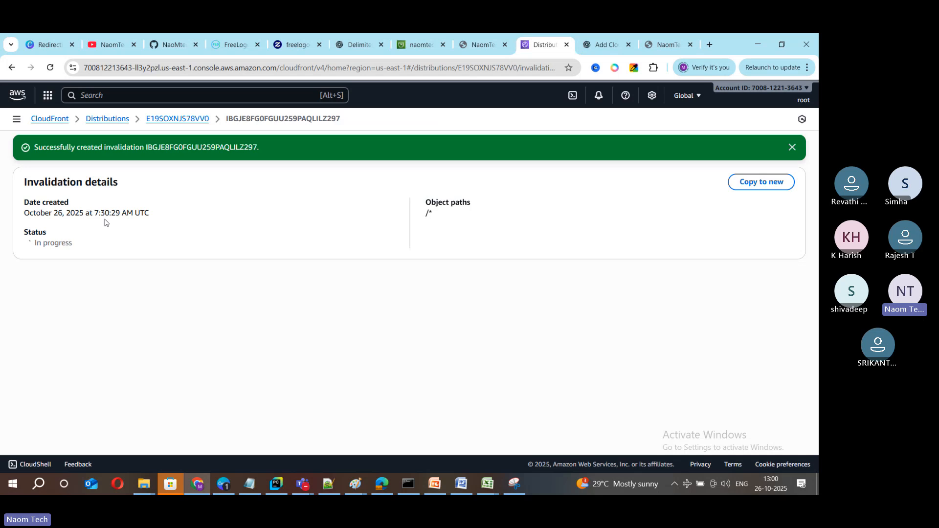
{"action": "double_click", "coordinate": [440, 214]}
{"action": "left_click", "coordinate": [507, 234]}
Return to the distribution's general details, look over its settings, and open its Web Application Firewall security settings
{"action": "left_click", "coordinate": [182, 120]}
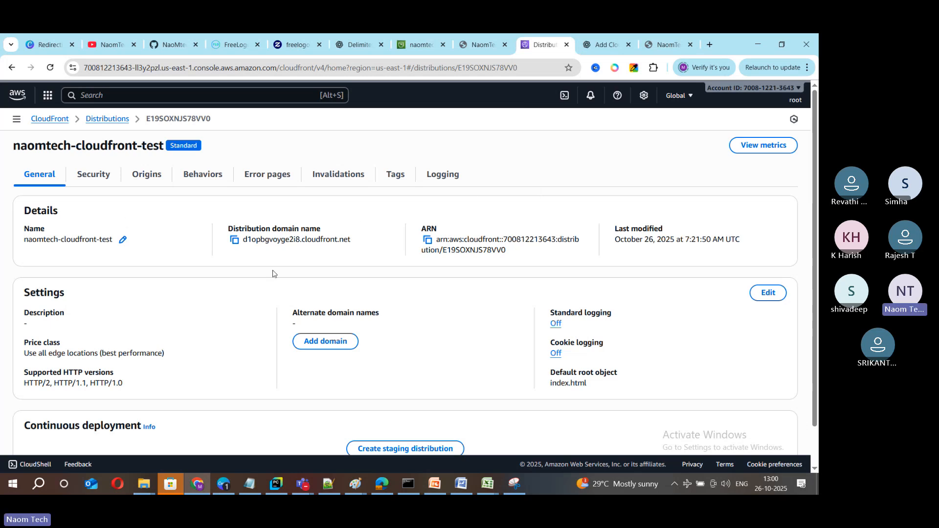
{"action": "scroll", "coordinate": [273, 274], "scroll_direction": "down", "scroll_amount": 1}
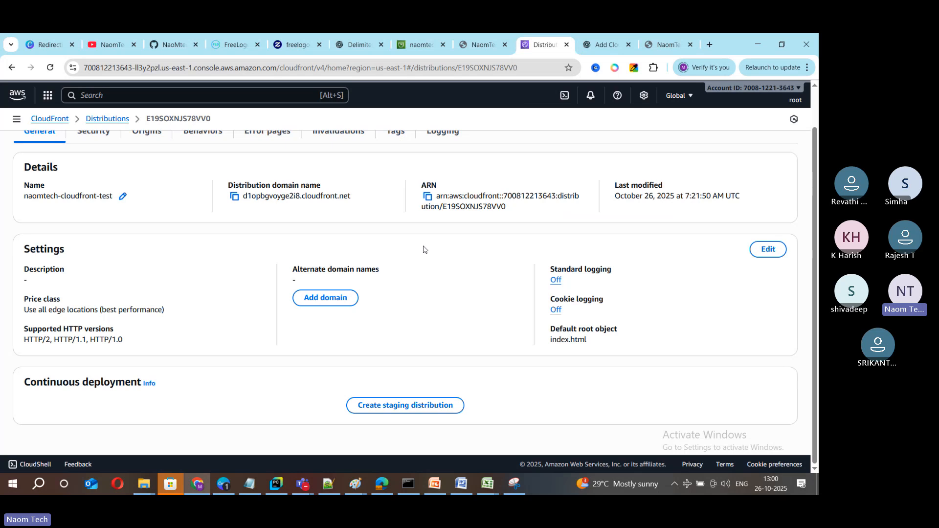
{"action": "scroll", "coordinate": [225, 243], "scroll_direction": "up", "scroll_amount": 1}
{"action": "left_click", "coordinate": [89, 175]}
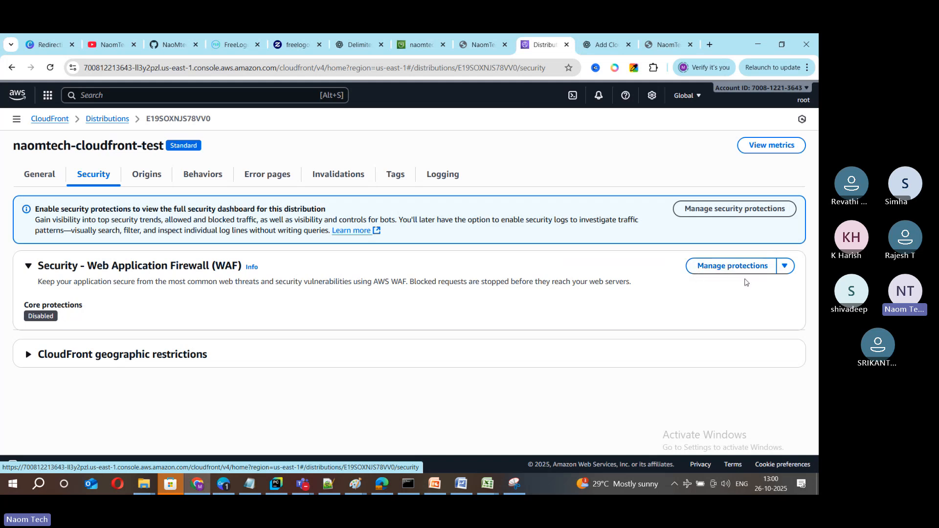
Switch back to the PowerPoint deck and review the WAF setup slides for Steps 1 and 2 and the Step 3 rules
{"action": "left_click", "coordinate": [435, 484]}
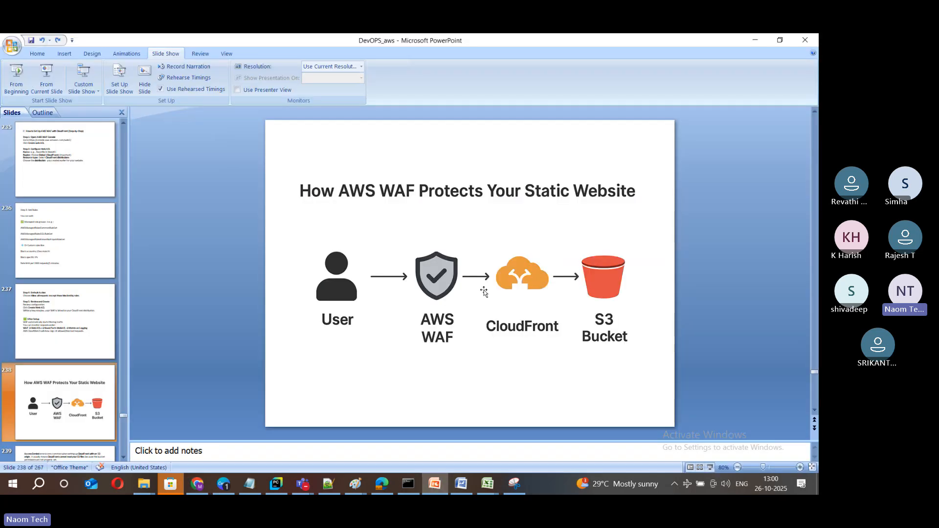
{"action": "left_click", "coordinate": [83, 213]}
{"action": "left_click", "coordinate": [84, 176]}
{"action": "scroll", "coordinate": [113, 259], "scroll_direction": "up", "scroll_amount": 1}
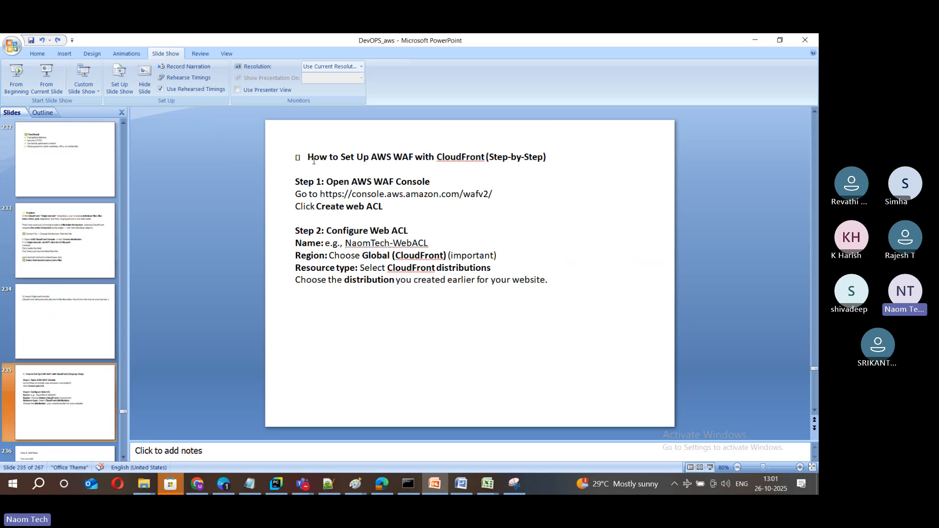
{"action": "scroll", "coordinate": [99, 280], "scroll_direction": "down", "scroll_amount": 1}
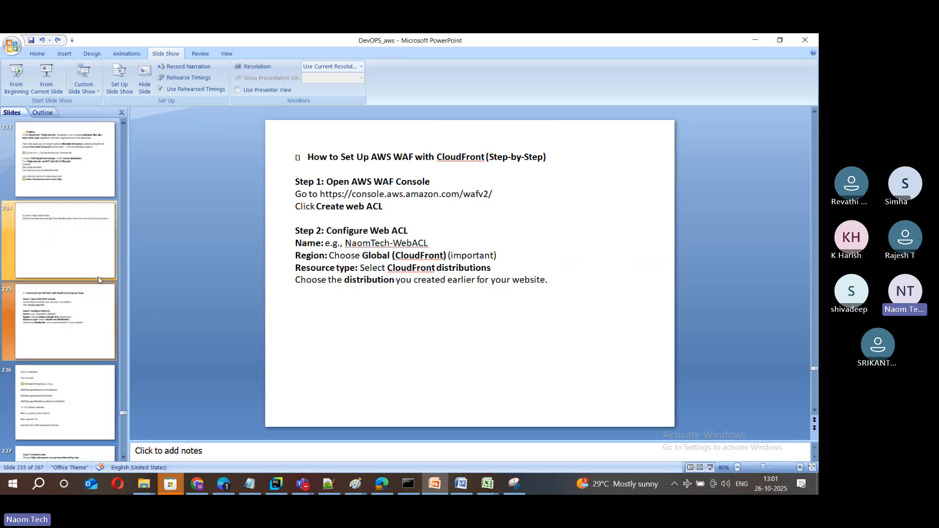
{"action": "scroll", "coordinate": [98, 280], "scroll_direction": "down", "scroll_amount": 1}
{"action": "left_click", "coordinate": [106, 301]}
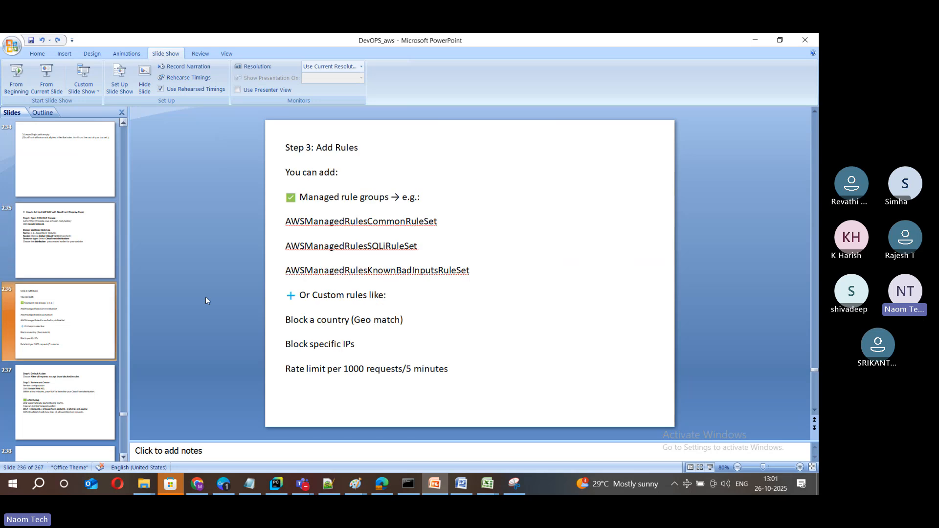
Review the slides on WAF Steps 4 and 5 and the diagram of how AWS WAF protects a static website
{"action": "scroll", "coordinate": [94, 290], "scroll_direction": "down", "scroll_amount": 2}
{"action": "left_click", "coordinate": [80, 235]}
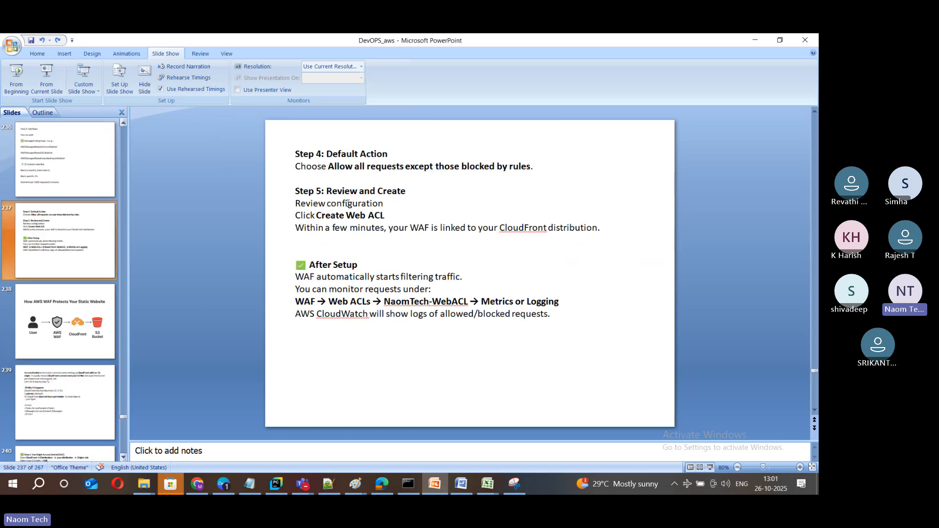
{"action": "left_click", "coordinate": [74, 320]}
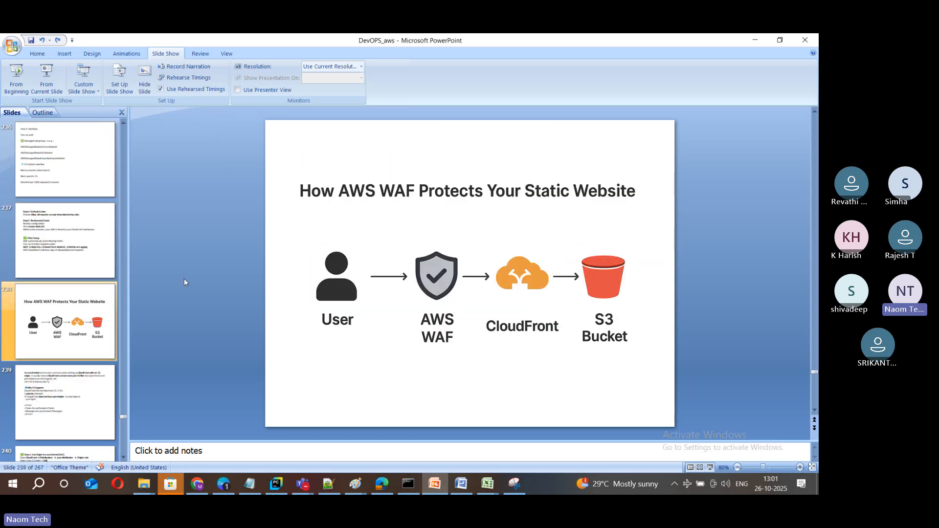
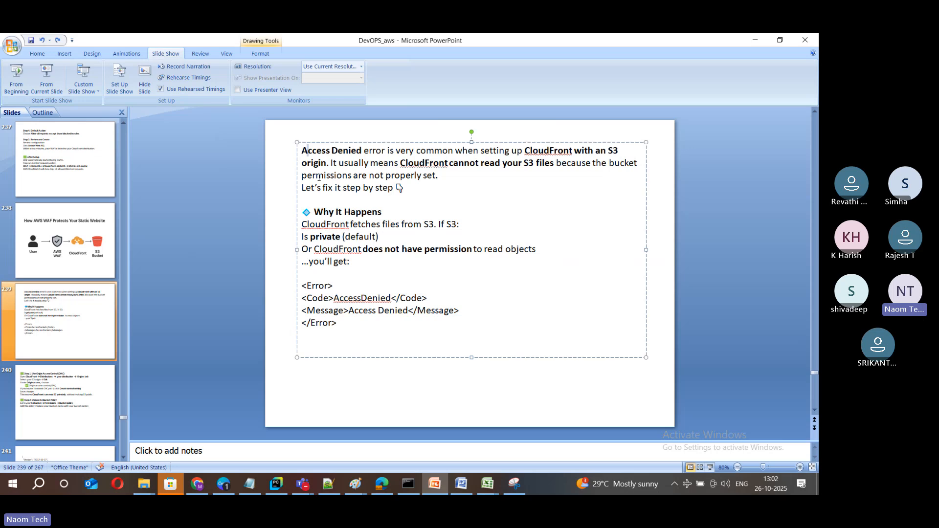
Go through the Access Denied error slide and the following slide on Origin Access Control and the S3 bucket policy
{"action": "left_click", "coordinate": [587, 271]}
{"action": "left_click_drag", "start_coordinate": [460, 310], "coordinate": [527, 285]}
{"action": "left_click", "coordinate": [60, 295]}
{"action": "scroll", "coordinate": [60, 295], "scroll_direction": "down", "scroll_amount": 2}
{"action": "left_click", "coordinate": [67, 247]}
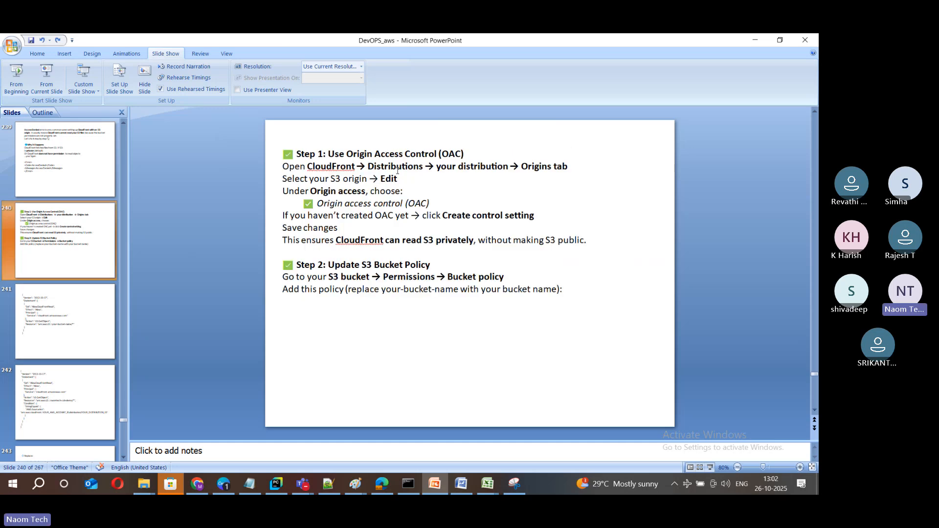
{"action": "left_click_drag", "start_coordinate": [328, 154], "coordinate": [439, 161]}
{"action": "left_click", "coordinate": [419, 228]}
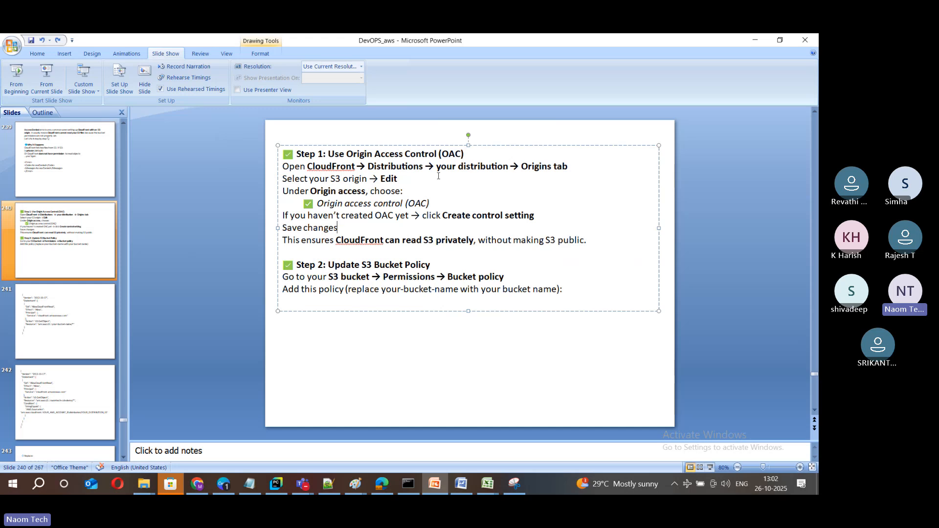
Switch to Chrome, open the naomtech-cloudfront-demo S3 origin of the distribution for editing, and examine its origin access control settings
{"action": "left_click", "coordinate": [197, 484]}
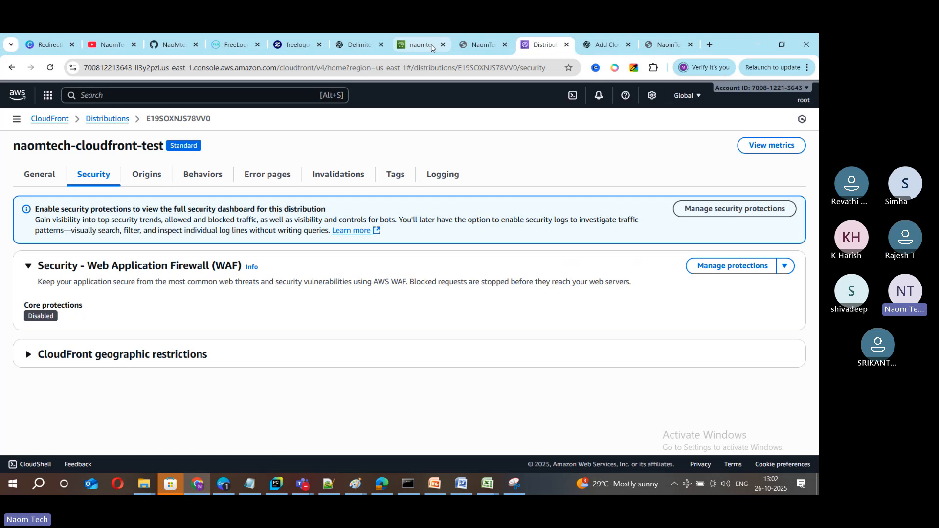
{"action": "left_click", "coordinate": [419, 45]}
{"action": "left_click", "coordinate": [542, 44]}
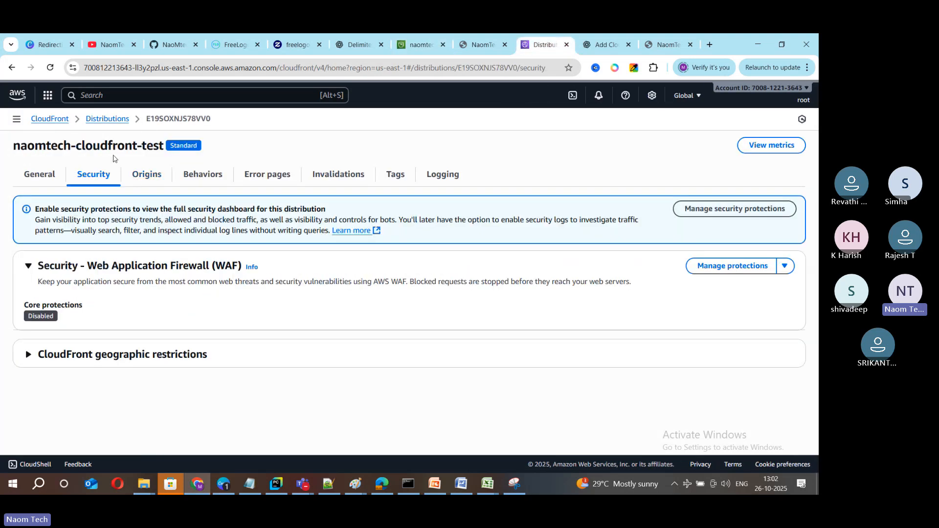
{"action": "left_click", "coordinate": [147, 177]}
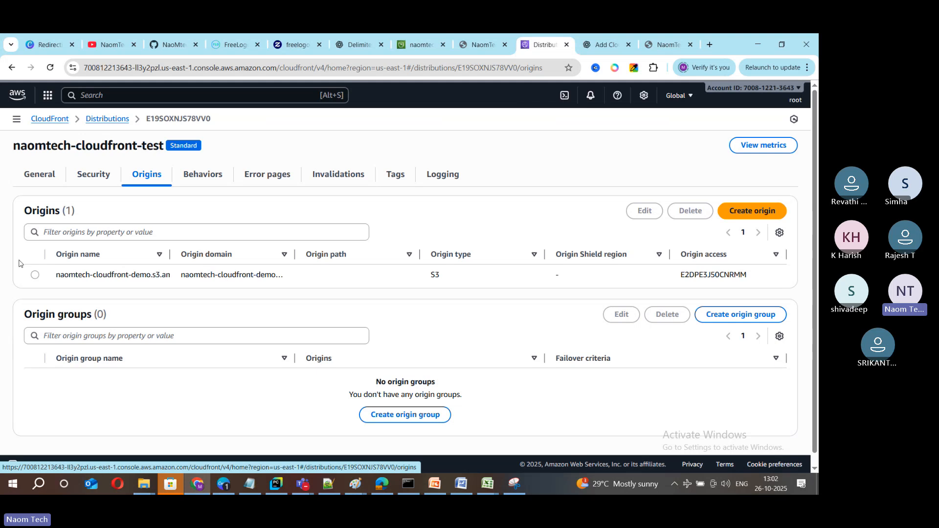
{"action": "left_click", "coordinate": [35, 275]}
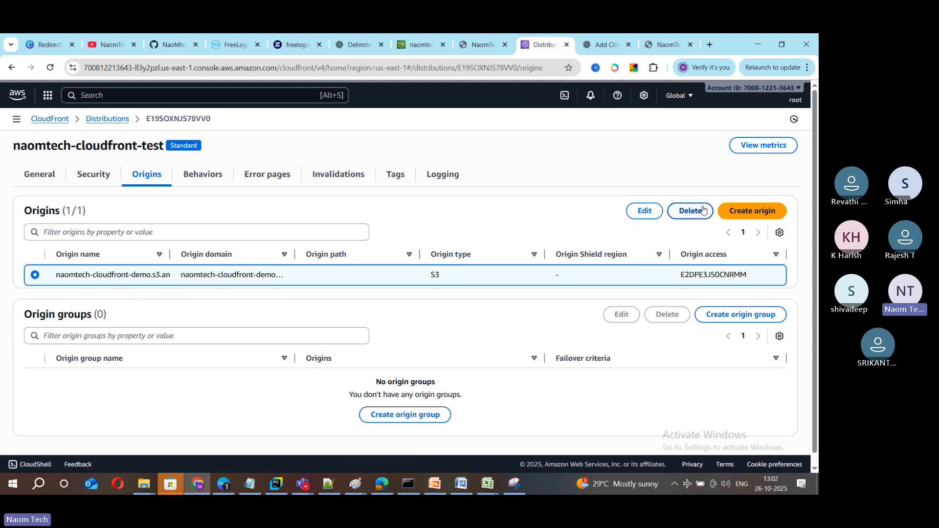
{"action": "left_click", "coordinate": [646, 211]}
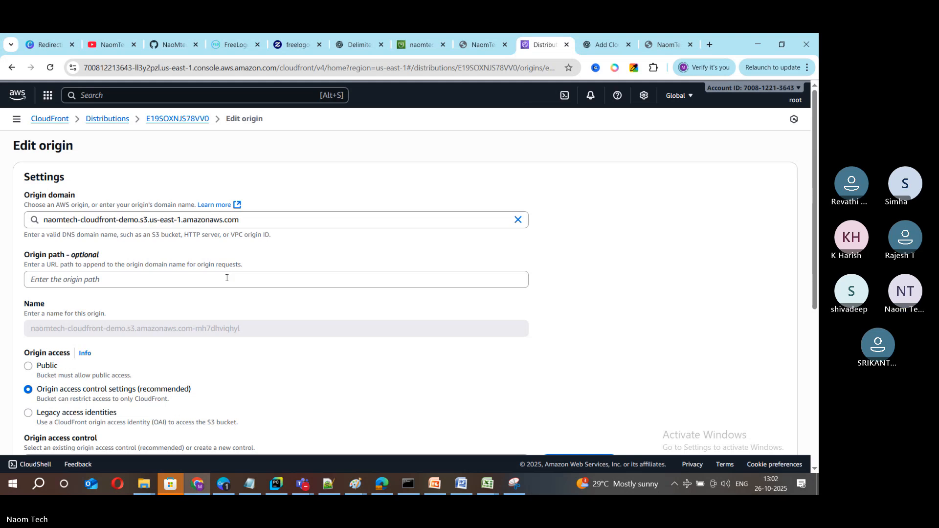
{"action": "scroll", "coordinate": [225, 267], "scroll_direction": "down", "scroll_amount": 4}
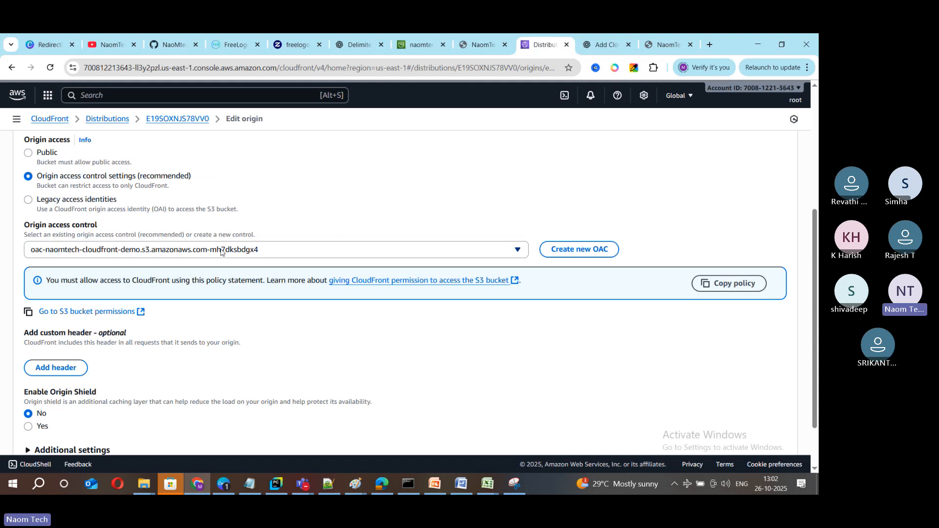
Open the form for a new OAC, examine its name field, close it without creating anything, and return to the distributions list
{"action": "left_click", "coordinate": [605, 255]}
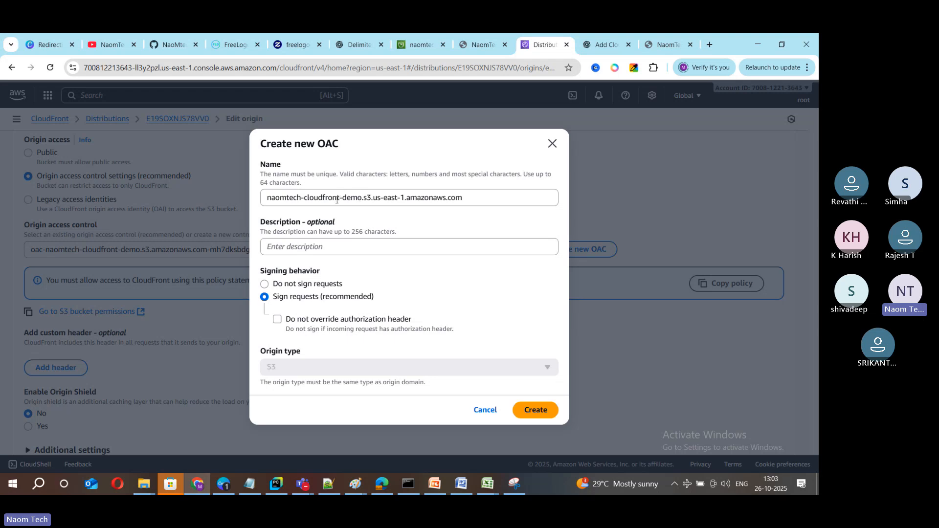
{"action": "left_click_drag", "start_coordinate": [267, 197], "coordinate": [362, 199]}
{"action": "left_click", "coordinate": [372, 198]}
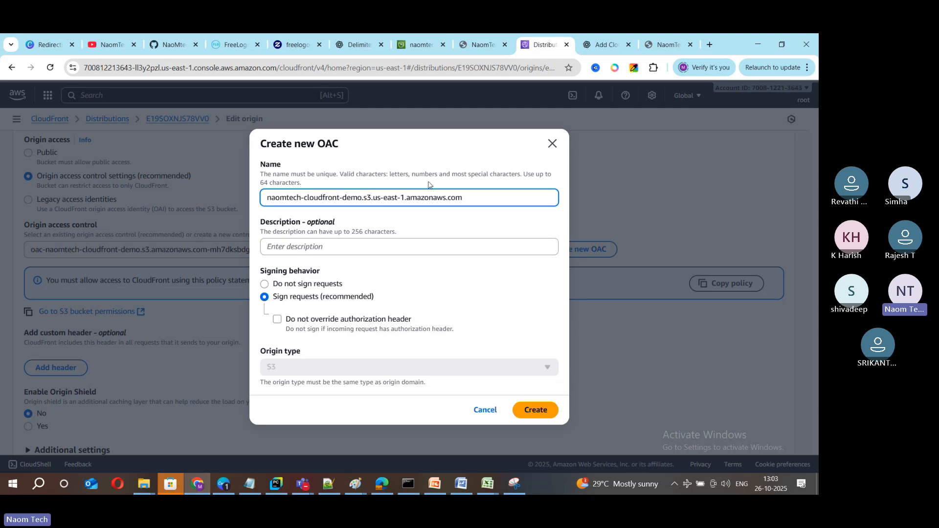
{"action": "left_click_drag", "start_coordinate": [467, 196], "coordinate": [267, 190]}
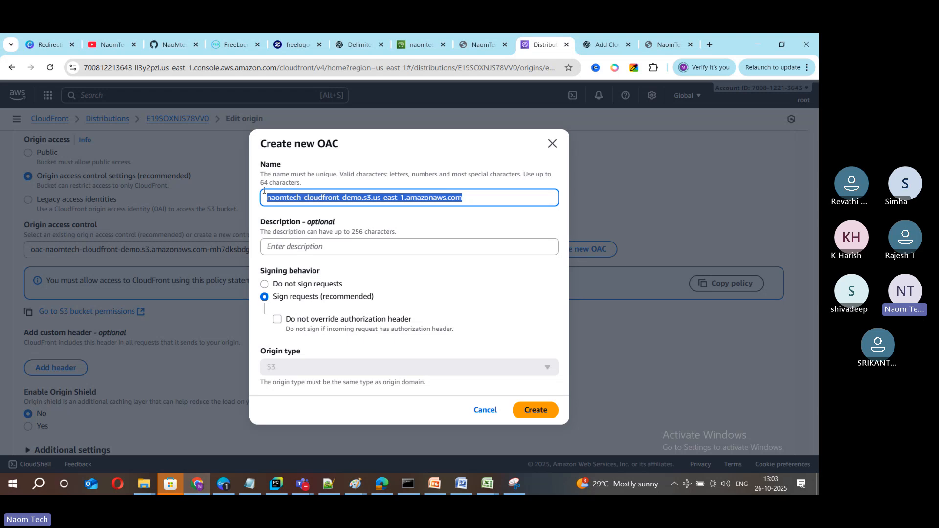
{"action": "left_click", "coordinate": [300, 197]}
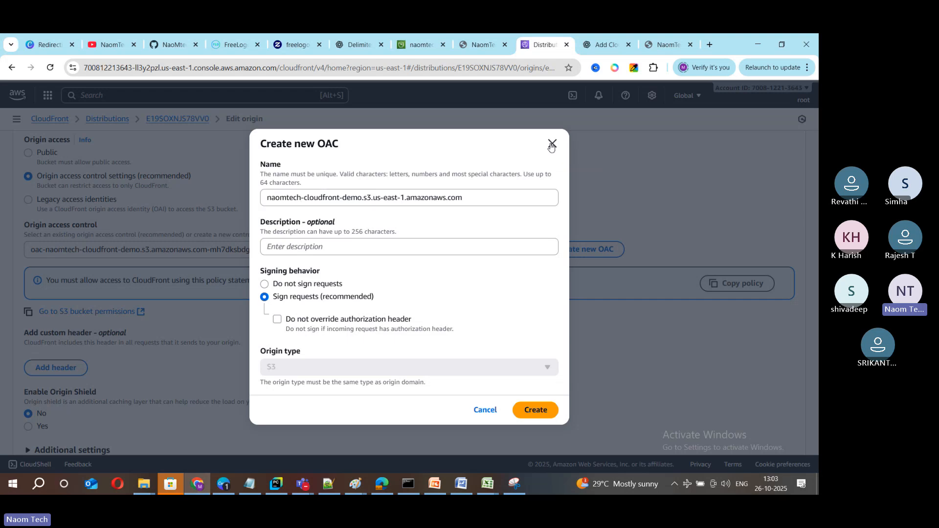
{"action": "left_click", "coordinate": [552, 145]}
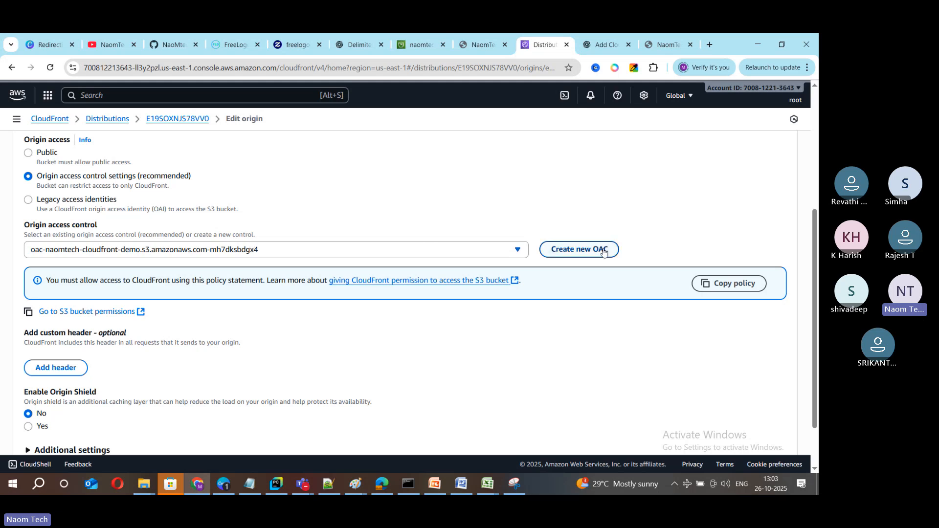
{"action": "scroll", "coordinate": [144, 233], "scroll_direction": "up", "scroll_amount": 5}
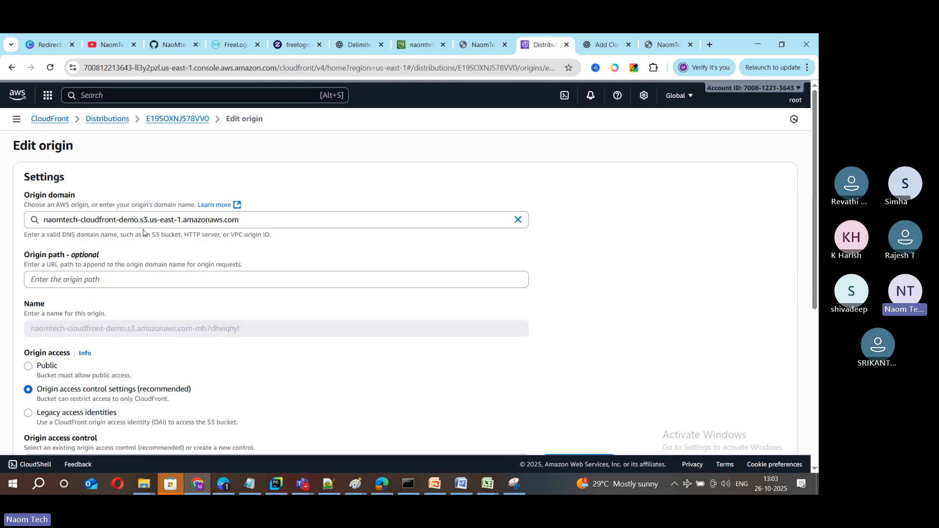
{"action": "left_click", "coordinate": [107, 121]}
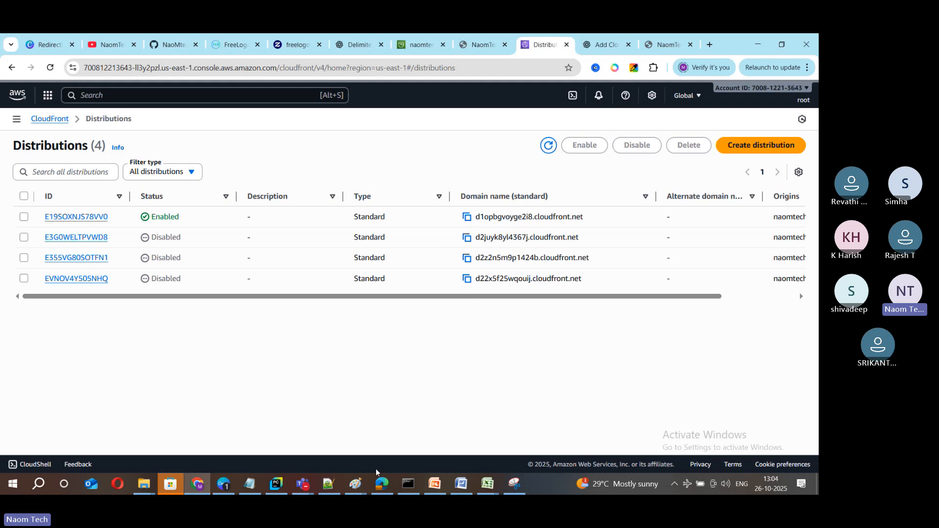
Switch to the Teams meeting, check its recording options, and return to the CloudFront distributions list
{"action": "mouse_move", "coordinate": [302, 484]}
{"action": "left_click", "coordinate": [296, 438]}
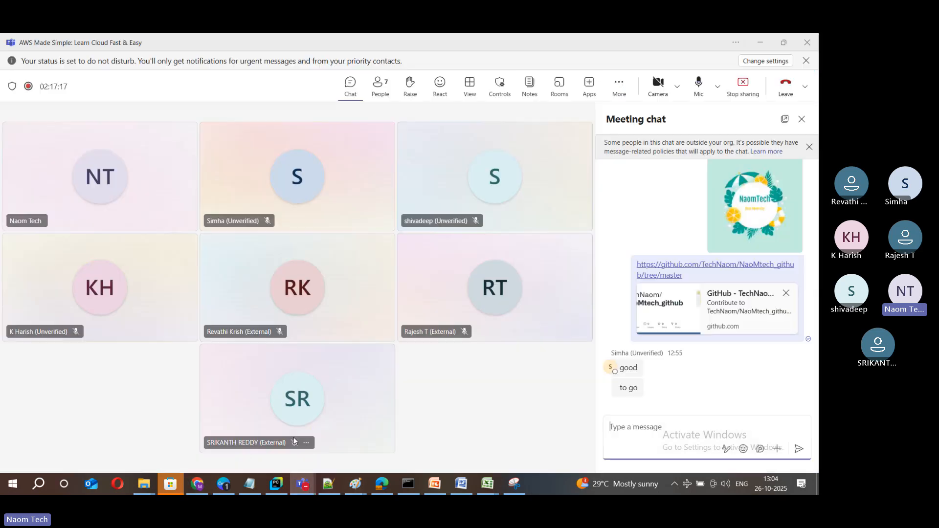
{"action": "left_click", "coordinate": [621, 92]}
{"action": "mouse_move", "coordinate": [637, 119]}
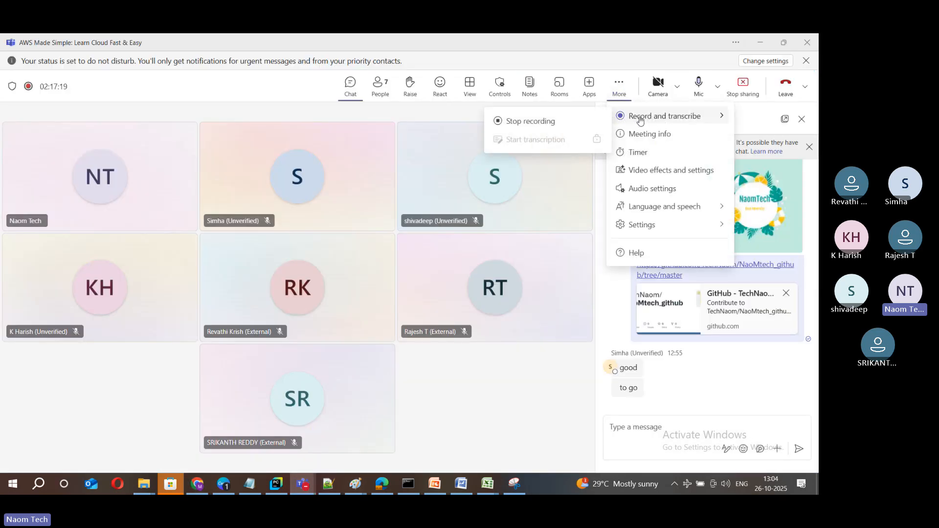
{"action": "left_click", "coordinate": [755, 43]}
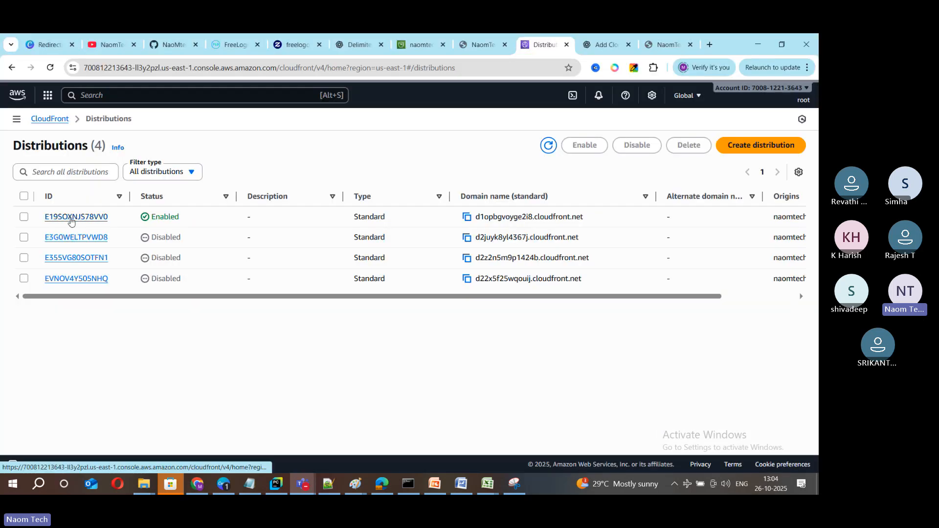
Open the enabled distribution's general settings for editing and examine the default root object
{"action": "left_click", "coordinate": [68, 217]}
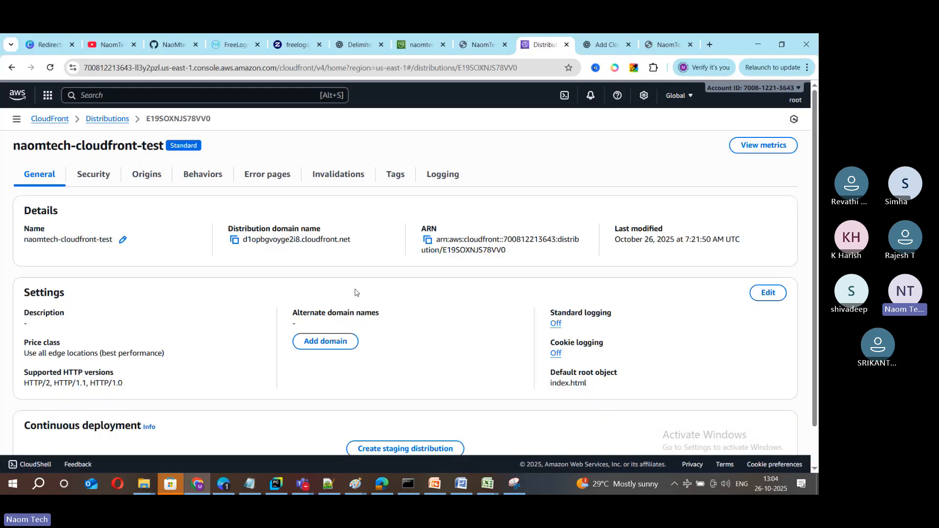
{"action": "scroll", "coordinate": [514, 238], "scroll_direction": "down", "scroll_amount": 2}
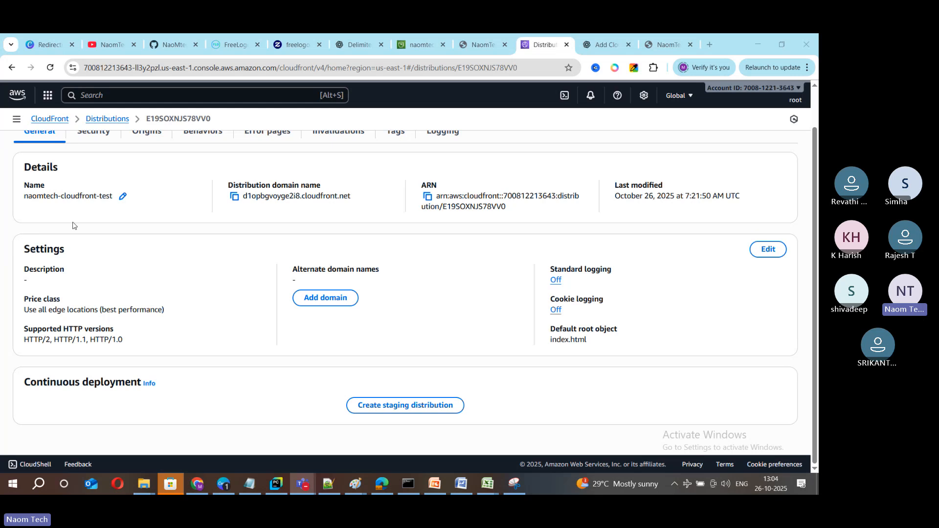
{"action": "scroll", "coordinate": [115, 221], "scroll_direction": "up", "scroll_amount": 1}
{"action": "left_click", "coordinate": [769, 287]}
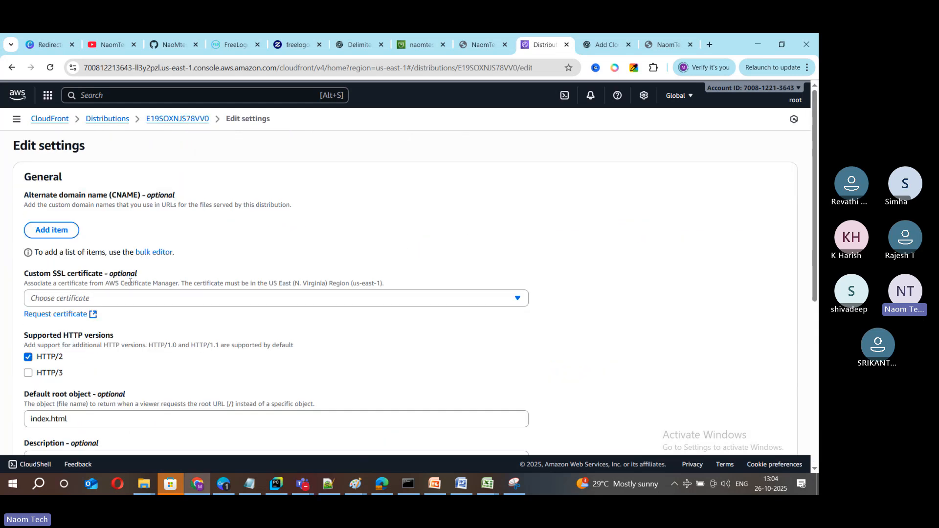
{"action": "scroll", "coordinate": [124, 312], "scroll_direction": "down", "scroll_amount": 3}
{"action": "left_click_drag", "start_coordinate": [124, 312], "coordinate": [18, 310]}
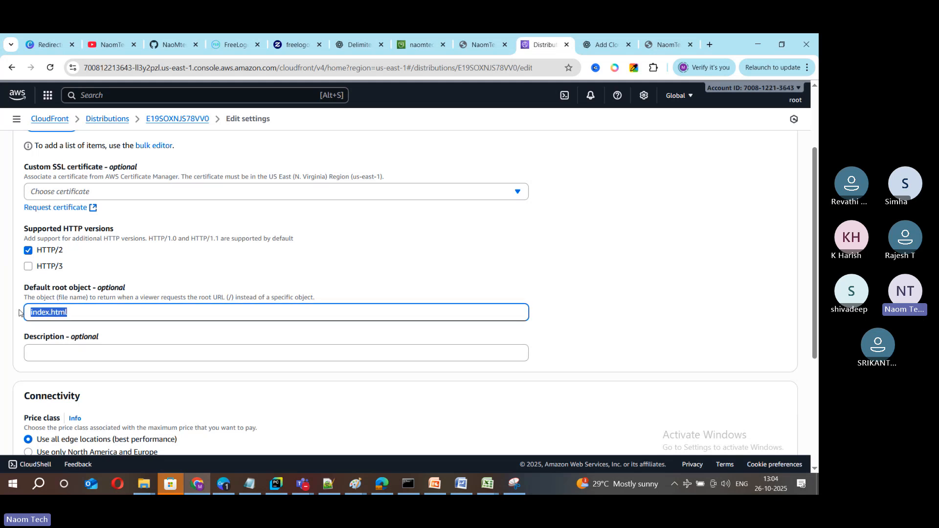
{"action": "left_click", "coordinate": [96, 312]}
Switch back to PowerPoint and revisit the Origin Access Control and Access Denied slides
{"action": "left_click", "coordinate": [434, 484]}
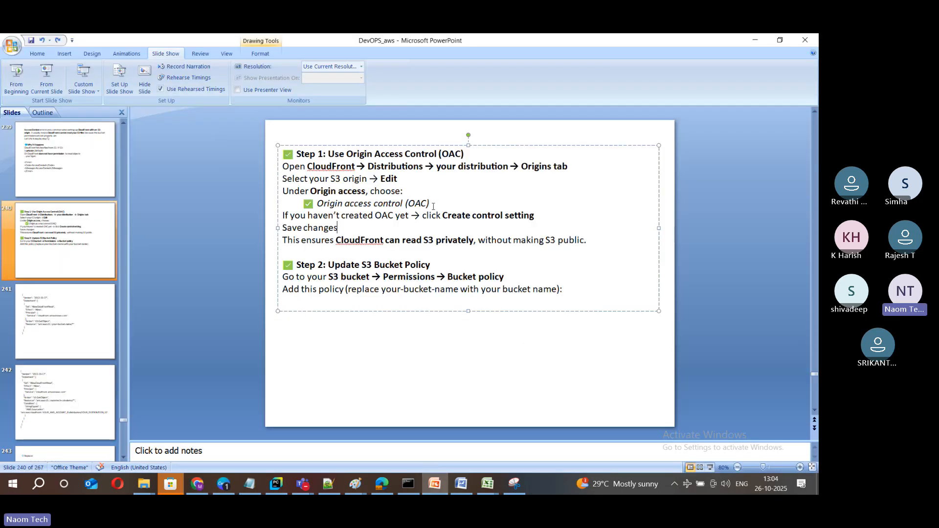
{"action": "left_click", "coordinate": [86, 251]}
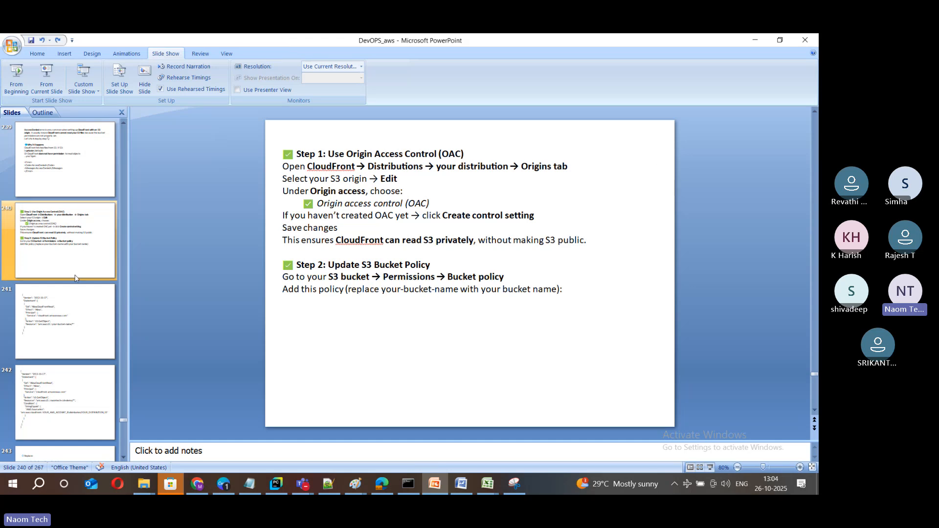
{"action": "left_click", "coordinate": [57, 156]}
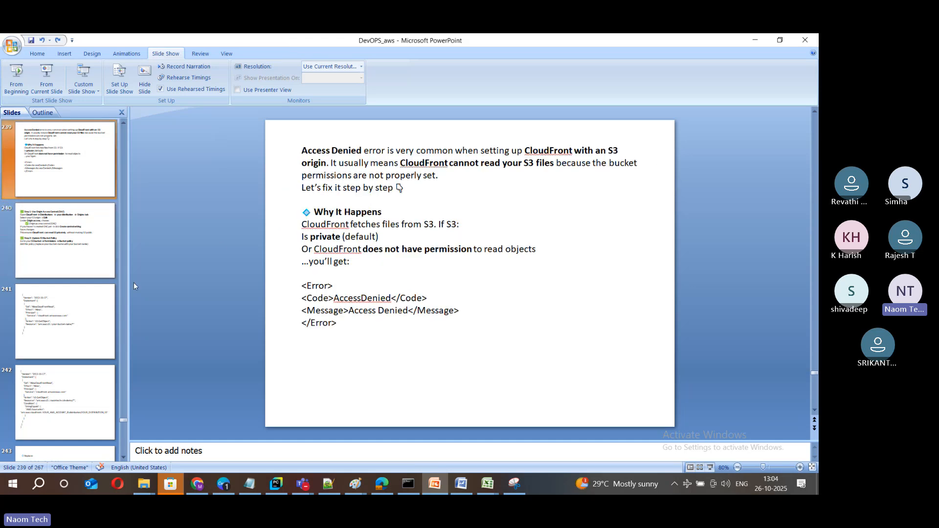
{"action": "scroll", "coordinate": [53, 282], "scroll_direction": "up", "scroll_amount": 2}
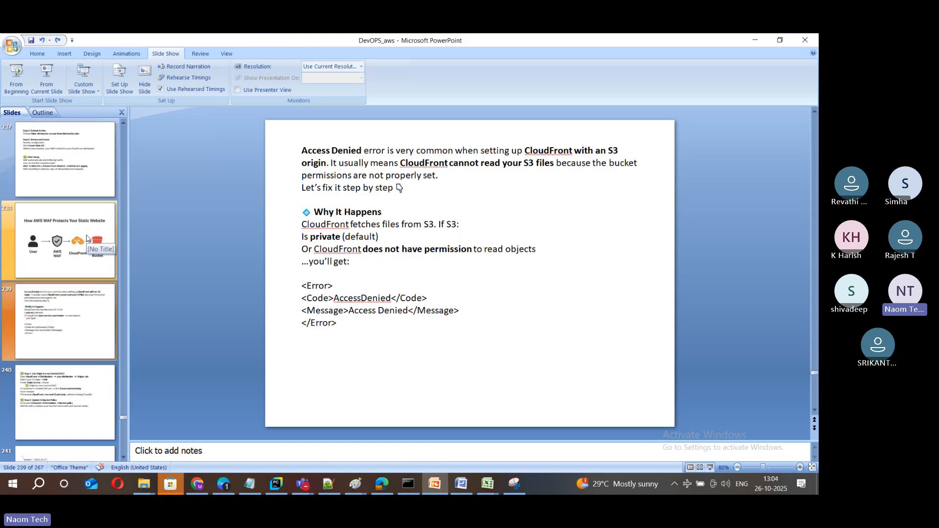
Switch to Chrome and examine the bucket policy of the naomtech-cloudfront-demo S3 bucket
{"action": "left_click", "coordinate": [197, 484]}
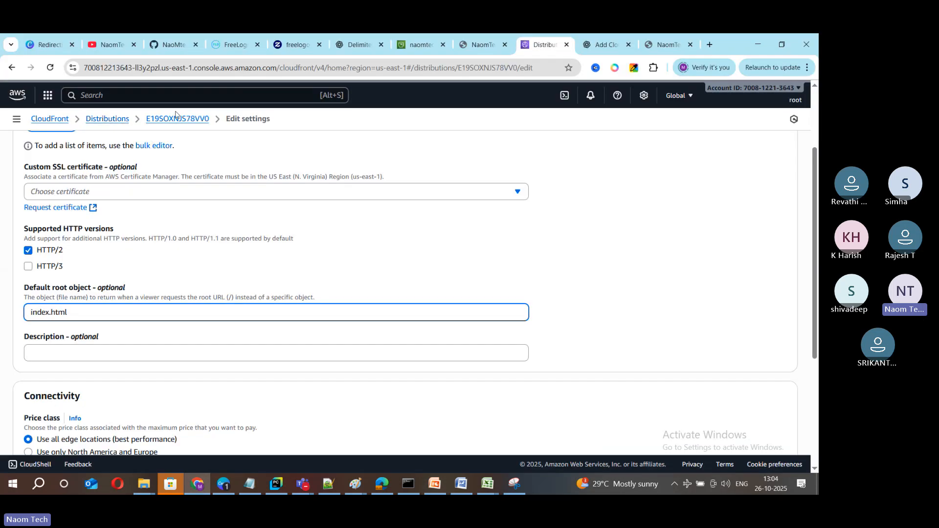
{"action": "left_click", "coordinate": [417, 45]}
{"action": "left_click", "coordinate": [331, 241]}
{"action": "scroll", "coordinate": [305, 244], "scroll_direction": "up", "scroll_amount": 5}
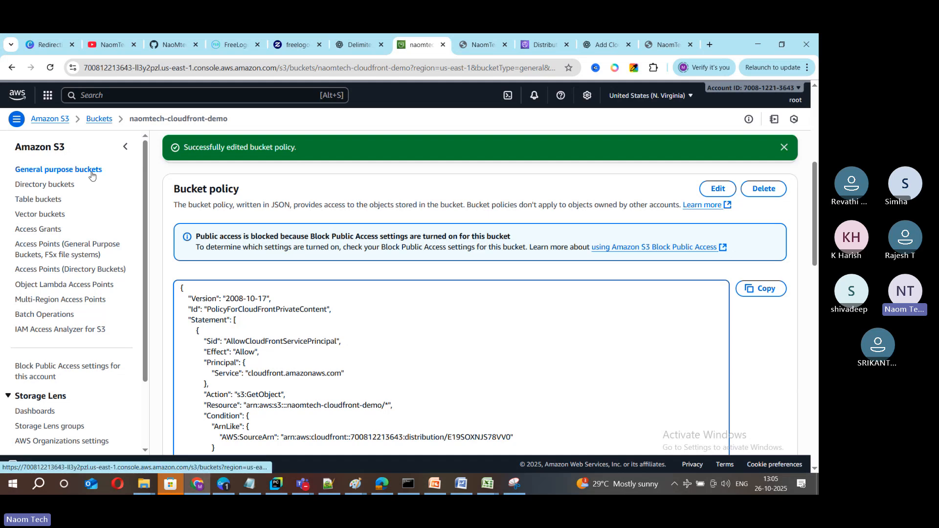
{"action": "scroll", "coordinate": [323, 322], "scroll_direction": "down", "scroll_amount": 1}
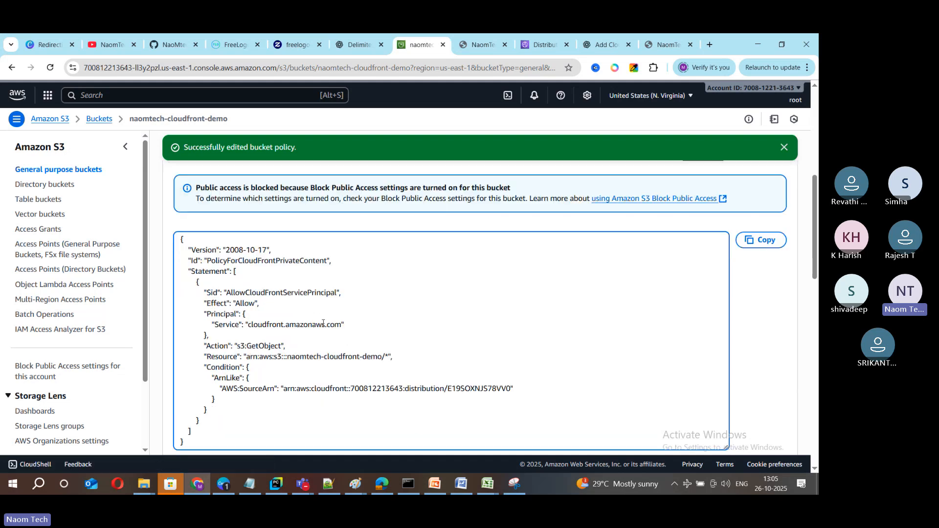
Reopen the naomtech-cloudfront-demo bucket from the buckets list and find the bucket policy in its permissions
{"action": "left_click", "coordinate": [100, 120]}
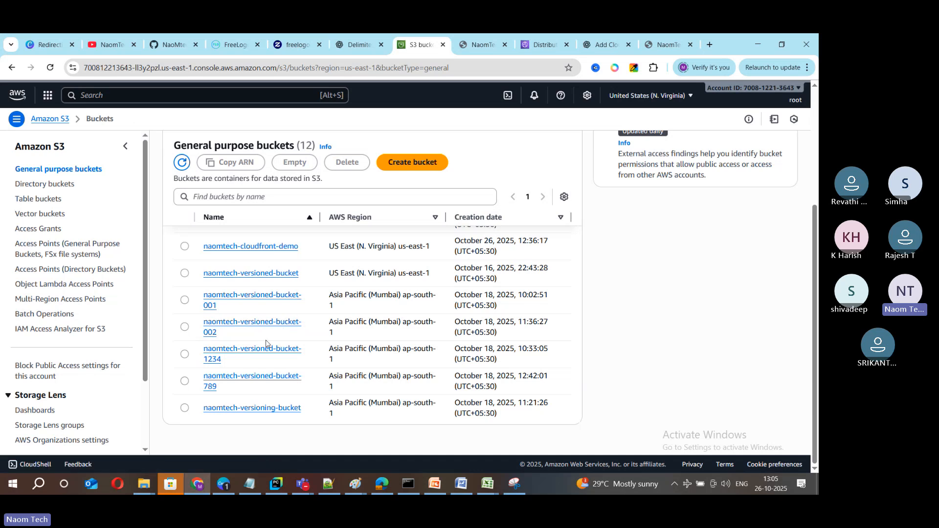
{"action": "left_click", "coordinate": [260, 246]}
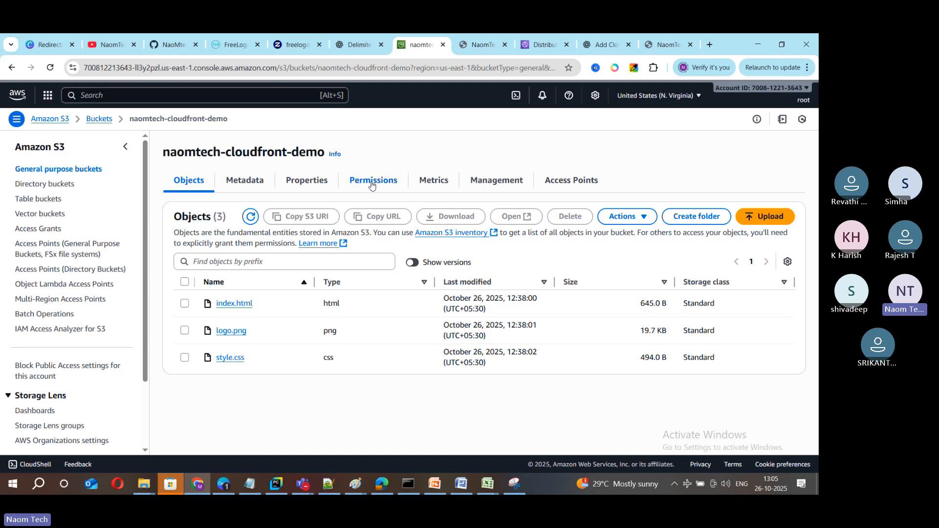
{"action": "left_click", "coordinate": [373, 183]}
{"action": "scroll", "coordinate": [637, 336], "scroll_direction": "down", "scroll_amount": 2}
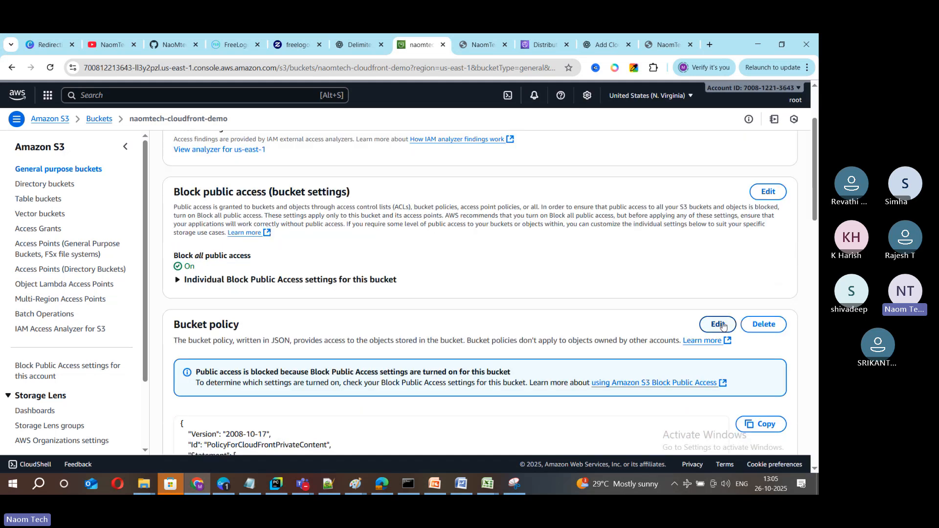
Open the bucket policy of naomtech-cloudfront-demo for editing and examine its AllowCloudFrontServicePrincipal statement
{"action": "left_click", "coordinate": [719, 323]}
{"action": "scroll", "coordinate": [416, 321], "scroll_direction": "down", "scroll_amount": 2}
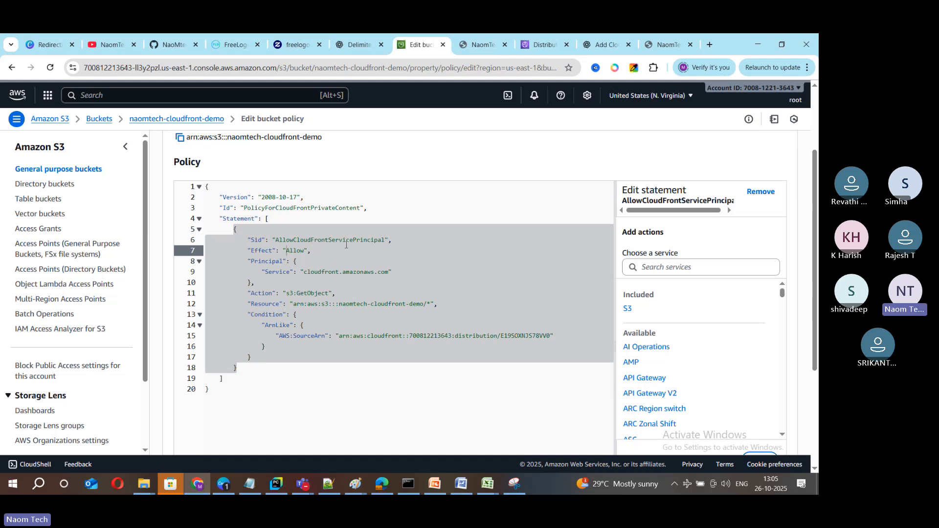
{"action": "left_click", "coordinate": [383, 243]}
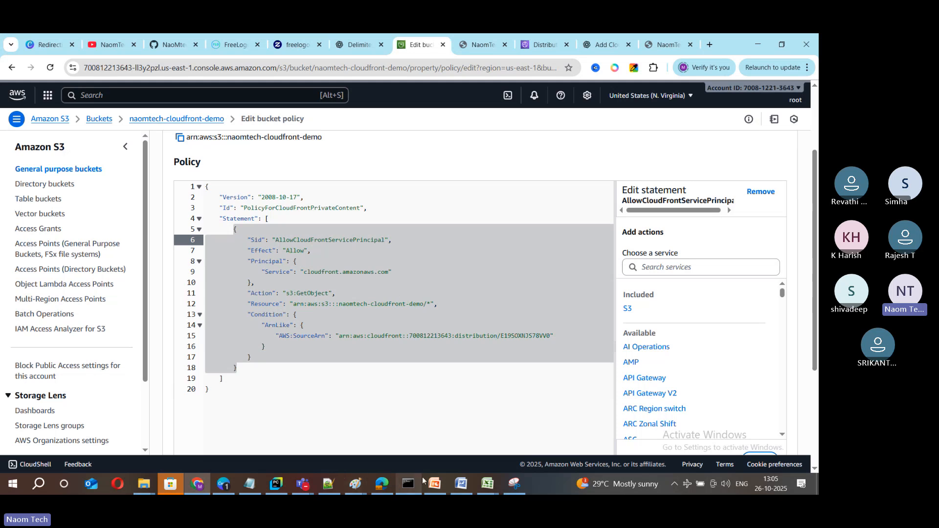
Switch to PowerPoint and compare the basic sample bucket policy on slide 241 with the conditional version on slide 242
{"action": "left_click", "coordinate": [435, 484]}
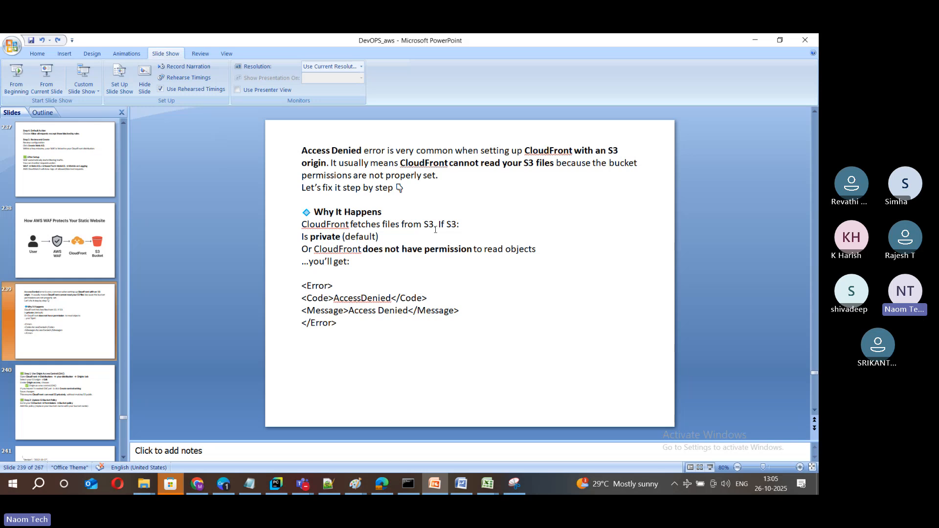
{"action": "left_click", "coordinate": [50, 383]}
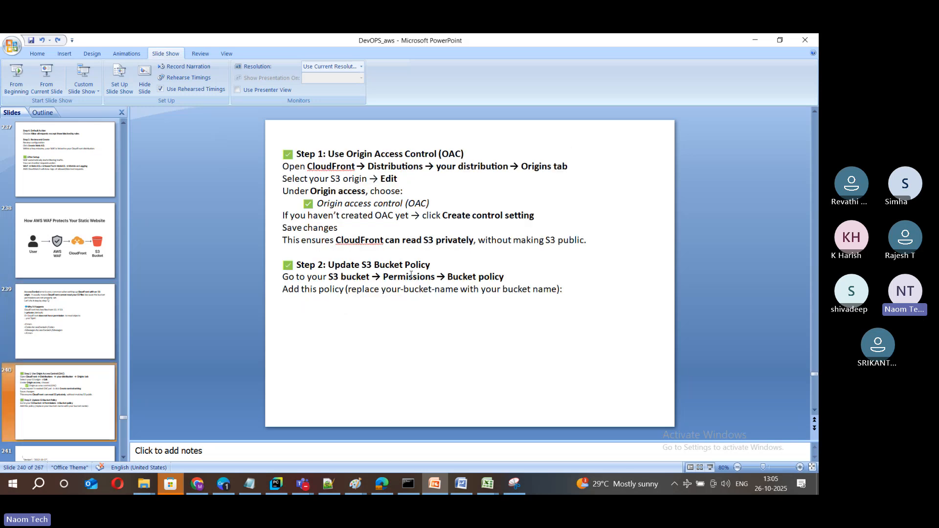
{"action": "scroll", "coordinate": [59, 318], "scroll_direction": "down", "scroll_amount": 3}
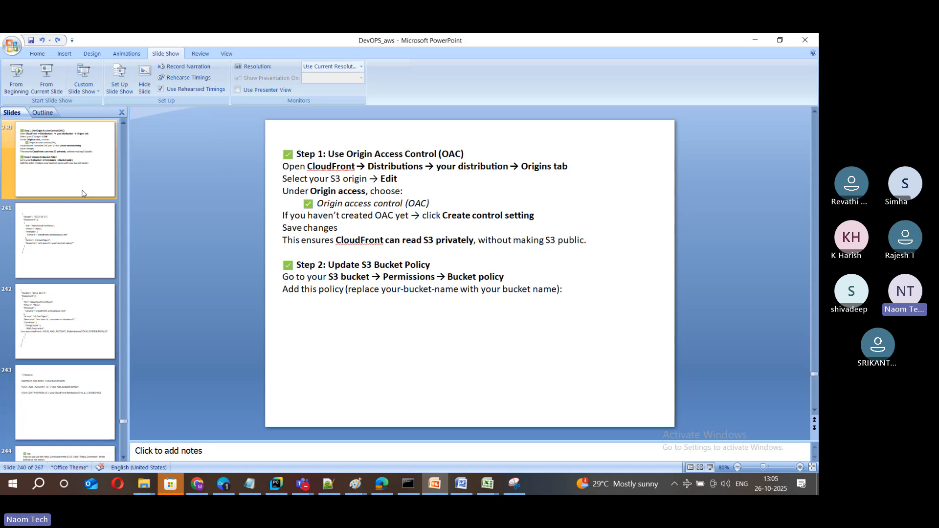
{"action": "left_click", "coordinate": [86, 275]}
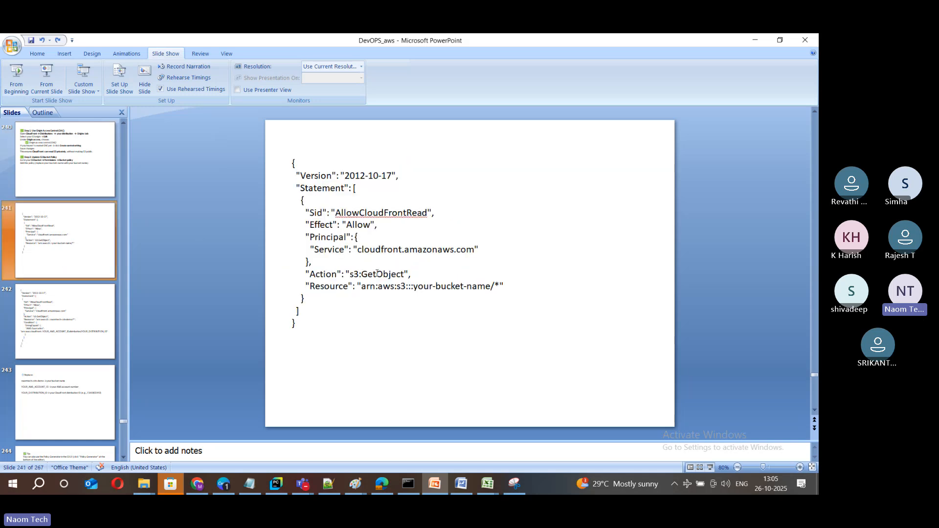
{"action": "scroll", "coordinate": [385, 278], "scroll_direction": "down", "scroll_amount": 1}
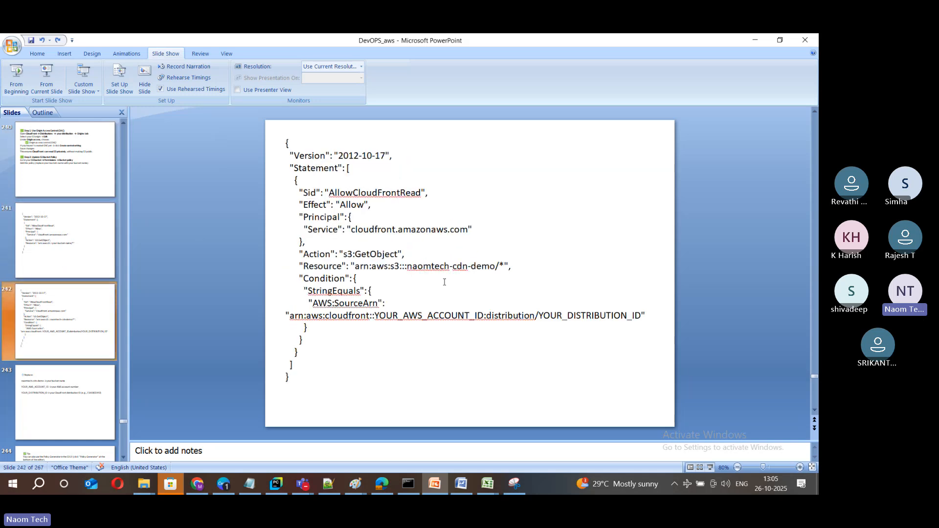
{"action": "scroll", "coordinate": [342, 258], "scroll_direction": "up", "scroll_amount": 1}
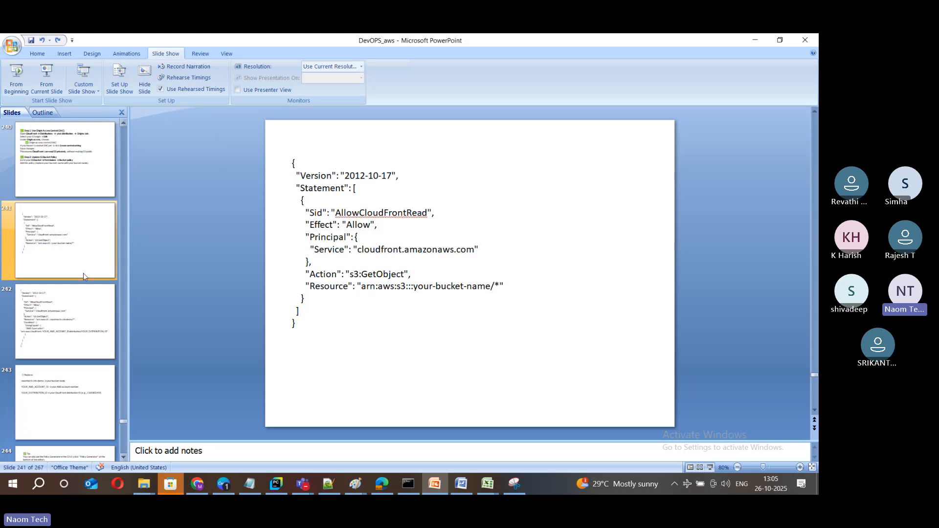
{"action": "left_click", "coordinate": [69, 308]}
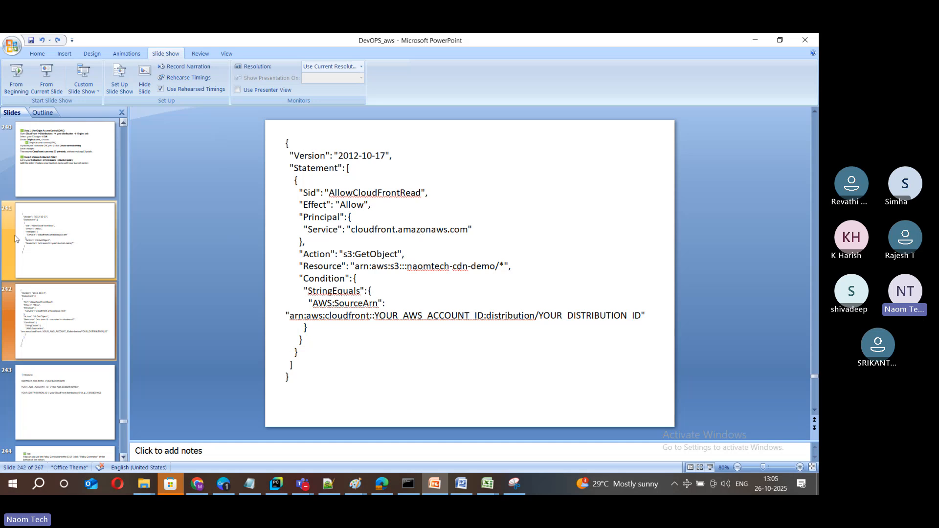
{"action": "left_click", "coordinate": [84, 245]}
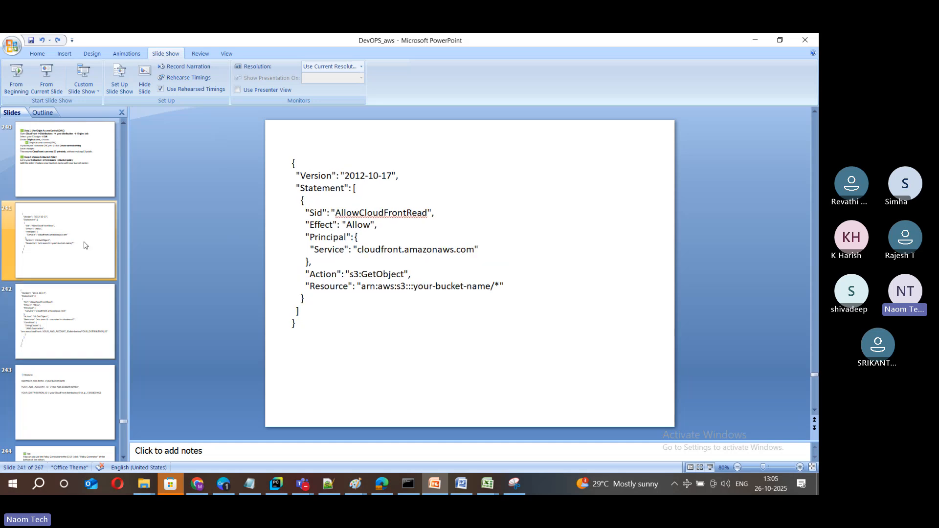
Check the S3 policy editor in Chrome, and return to PowerPoint to view the slide on replacing the policy placeholders
{"action": "left_click", "coordinate": [198, 485]}
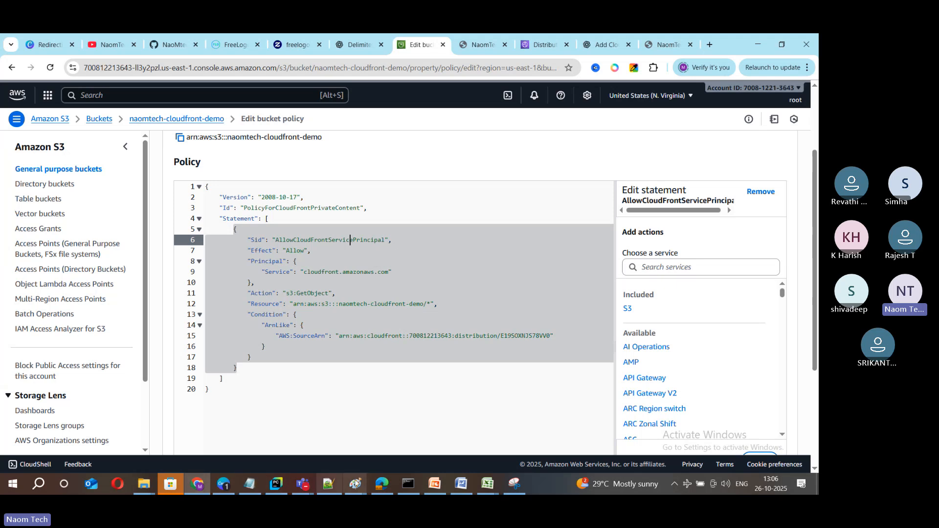
{"action": "left_click", "coordinate": [440, 486]}
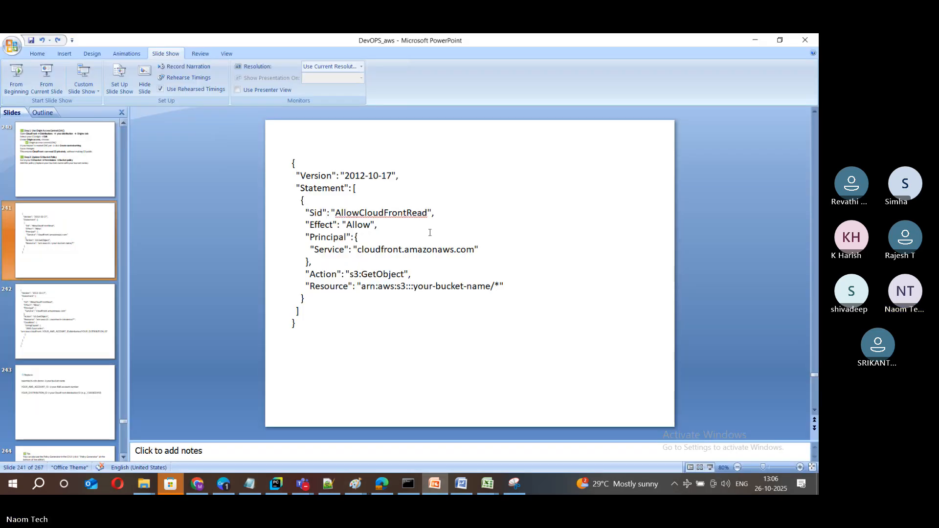
{"action": "left_click", "coordinate": [64, 320]}
{"action": "scroll", "coordinate": [54, 228], "scroll_direction": "down", "scroll_amount": 3}
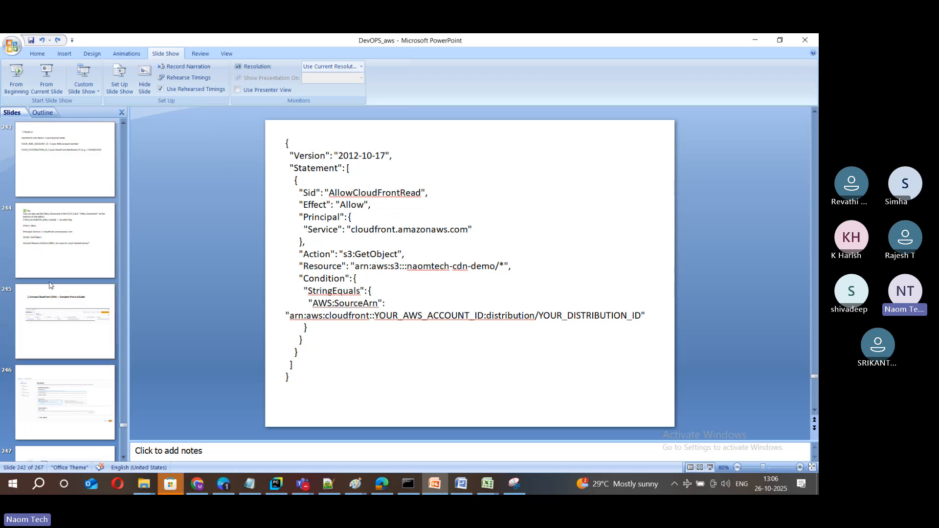
{"action": "left_click", "coordinate": [54, 229]}
{"action": "key", "text": "Up"}
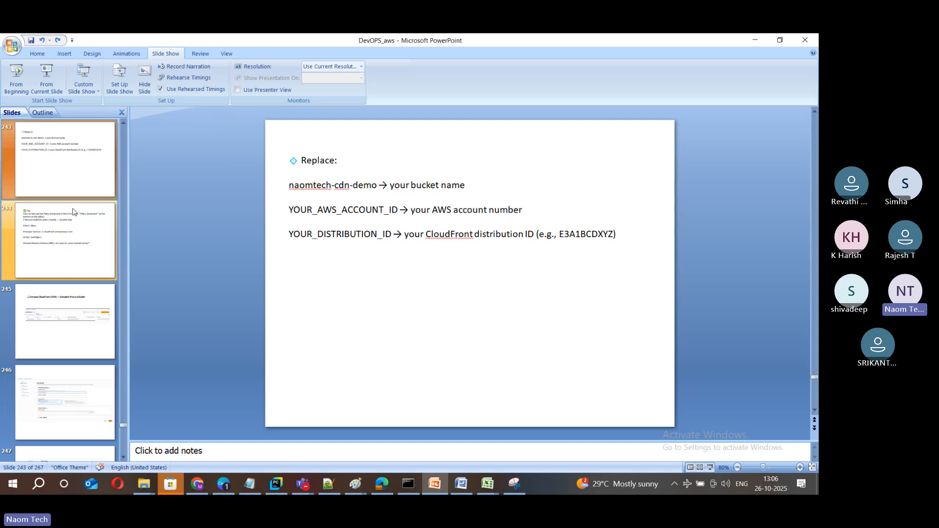
Return to the conditional policy on slide 242 and highlight its account ID, distribution ID and bucket name placeholders
{"action": "scroll", "coordinate": [78, 242], "scroll_direction": "up", "scroll_amount": 2}
{"action": "left_click", "coordinate": [79, 245]}
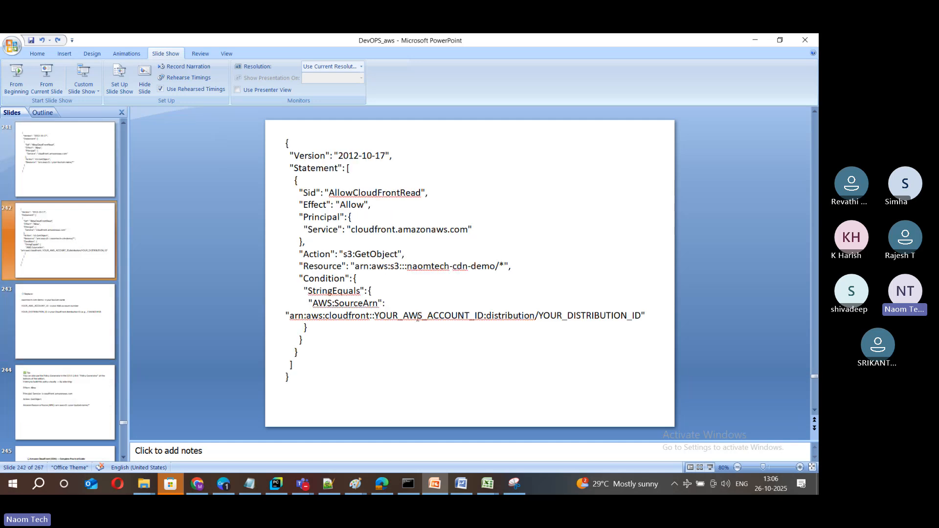
{"action": "left_click_drag", "start_coordinate": [386, 314], "coordinate": [482, 316]}
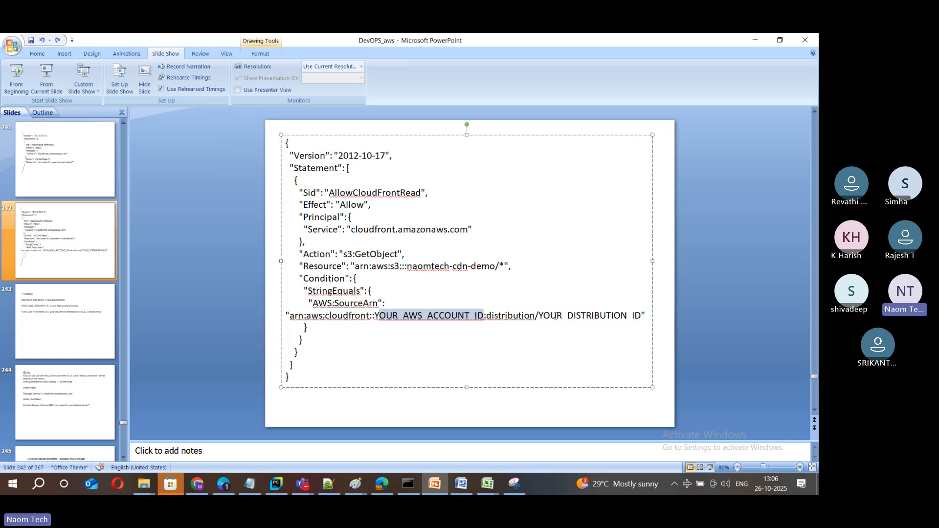
{"action": "left_click_drag", "start_coordinate": [555, 316], "coordinate": [586, 316]}
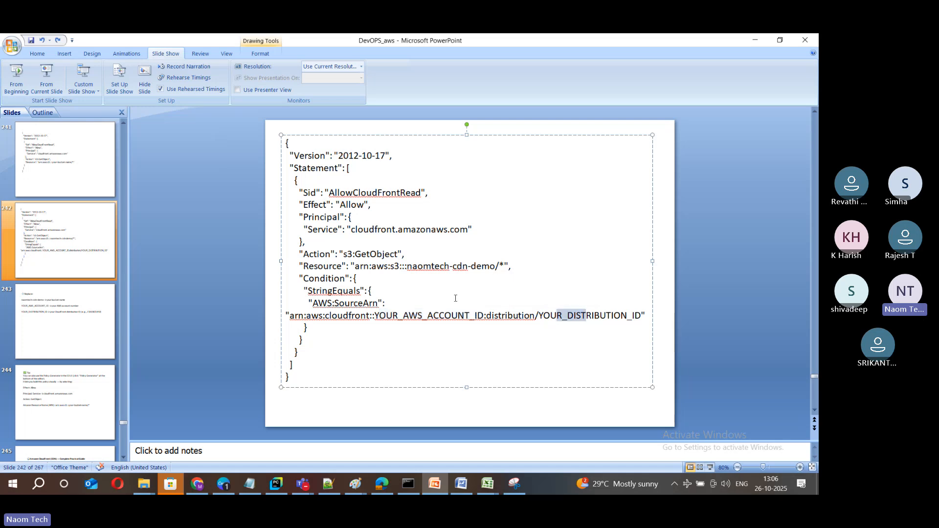
{"action": "left_click_drag", "start_coordinate": [417, 267], "coordinate": [451, 267]}
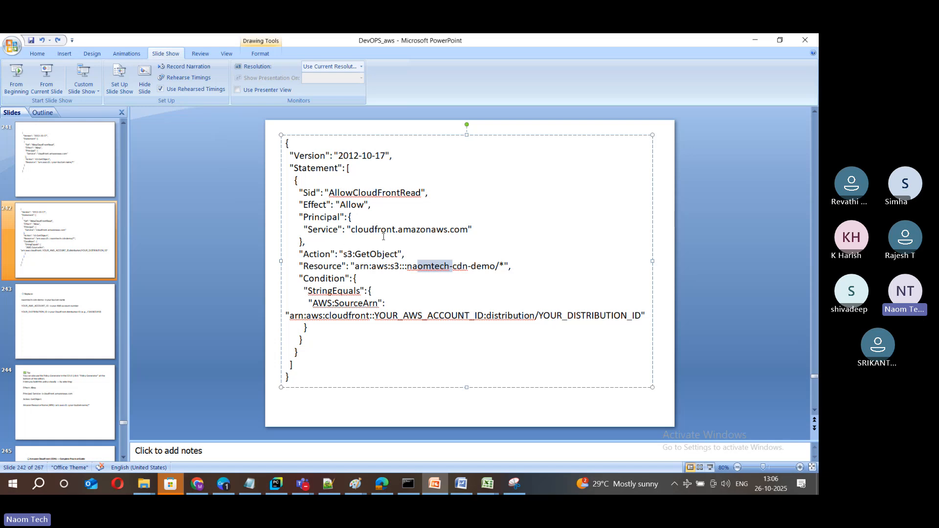
Review the placeholder replacement slide and the Policy Generator tip on slide 244
{"action": "left_click", "coordinate": [90, 341]}
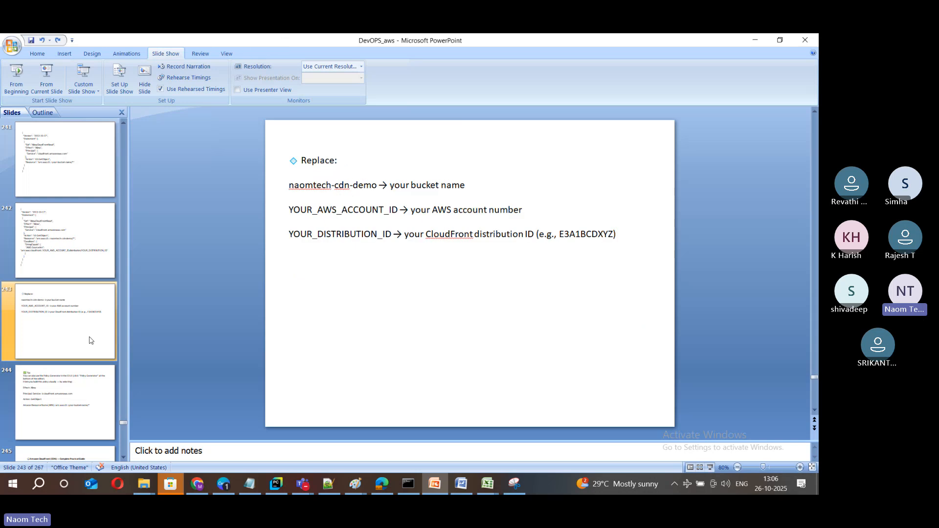
{"action": "scroll", "coordinate": [90, 339], "scroll_direction": "down", "scroll_amount": 2}
{"action": "left_click", "coordinate": [99, 331]}
{"action": "left_click", "coordinate": [80, 271]}
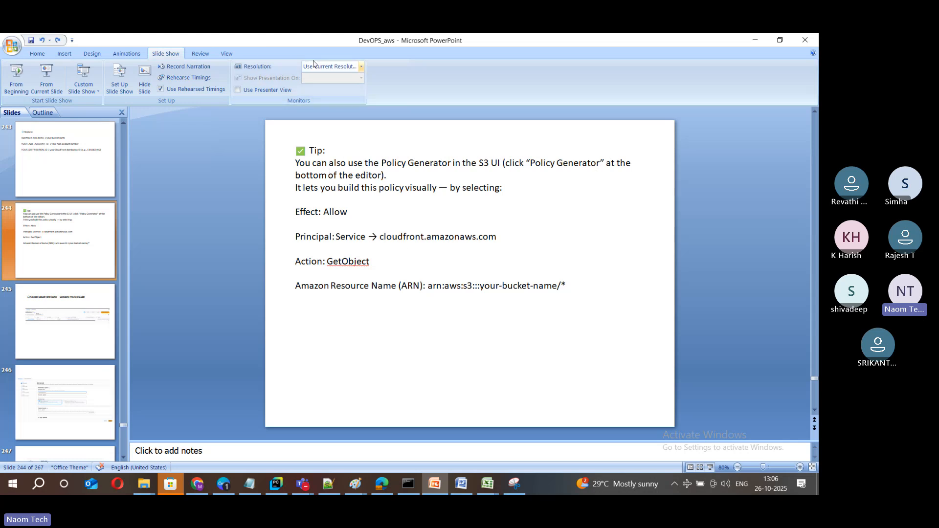
{"action": "left_click", "coordinate": [293, 48]}
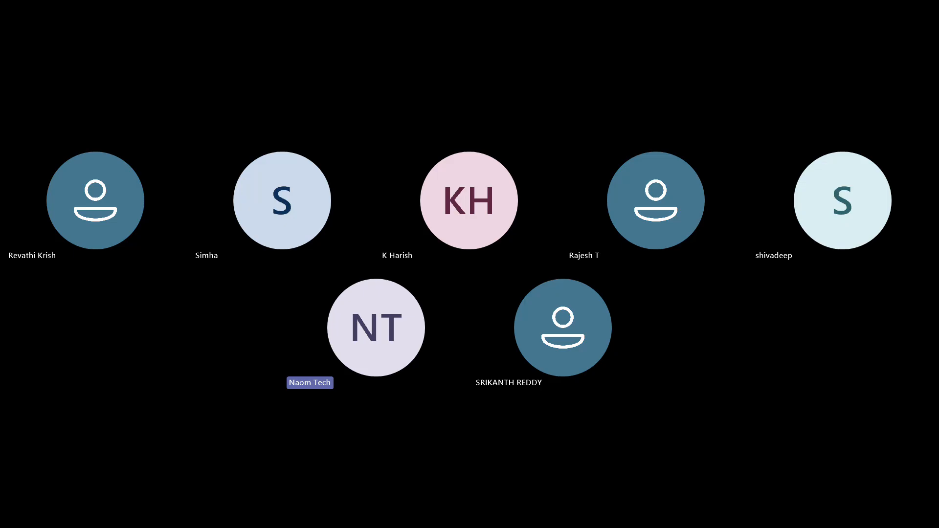